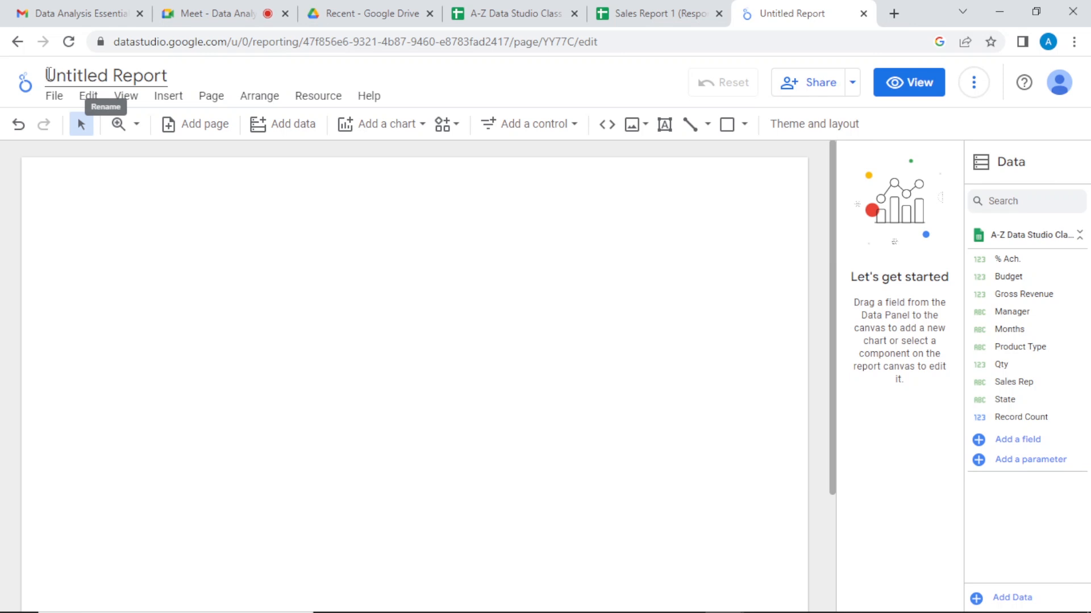
Rename the untitled report as "A-Z DASHBOARD REPORT"
key("ctrl+a")
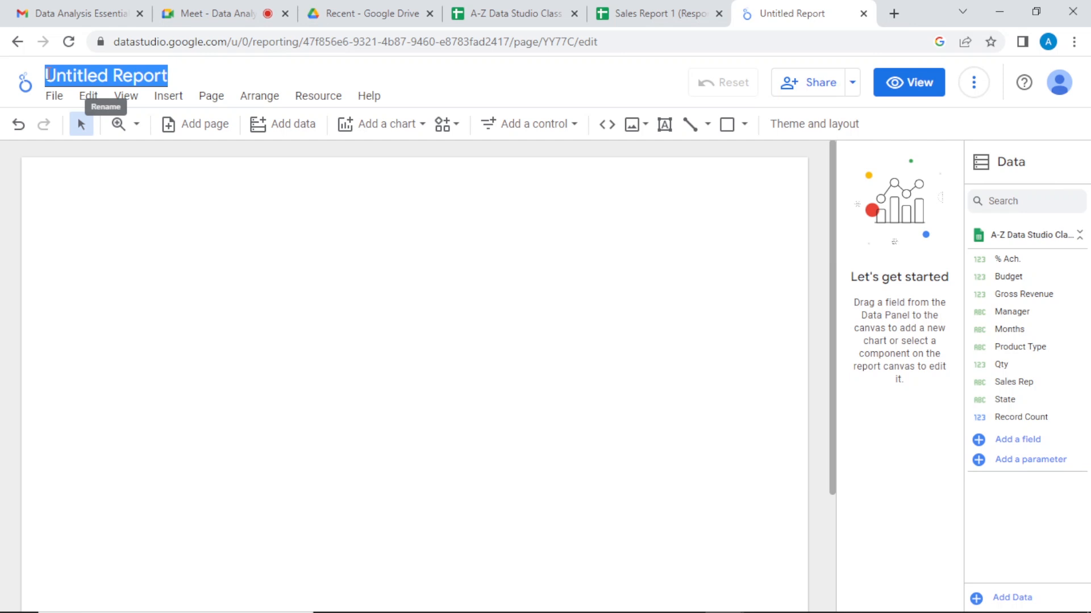
type("A-Z")
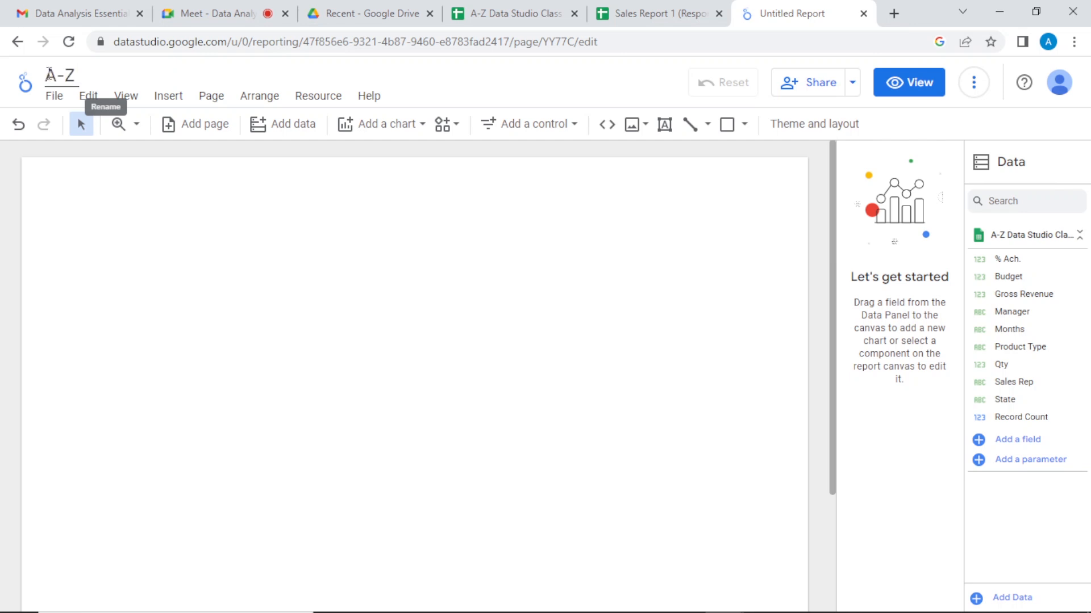
type(" DASHBO")
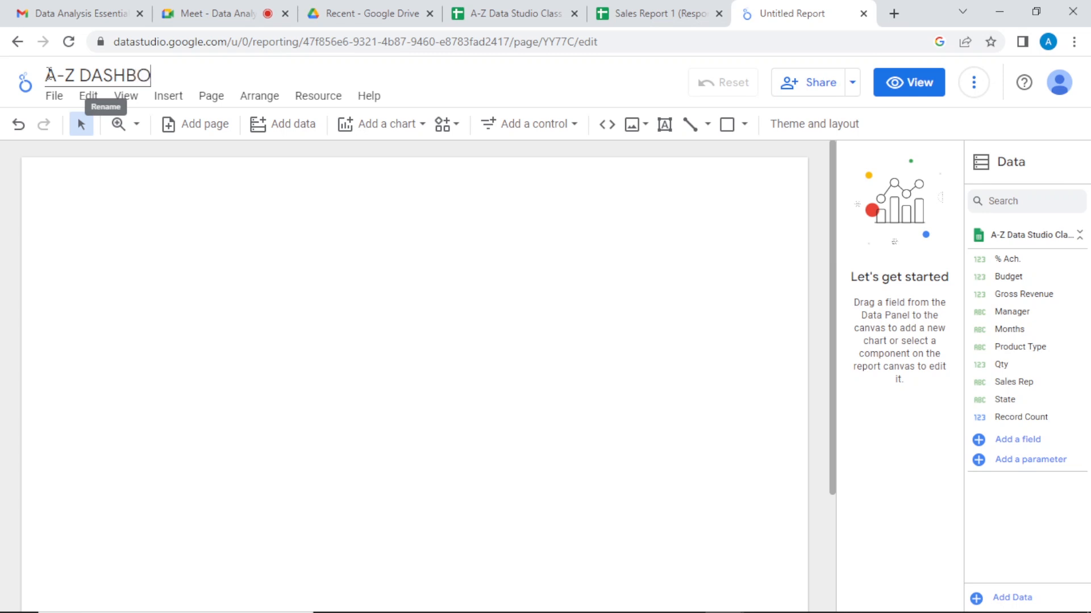
type("ARD REPORT")
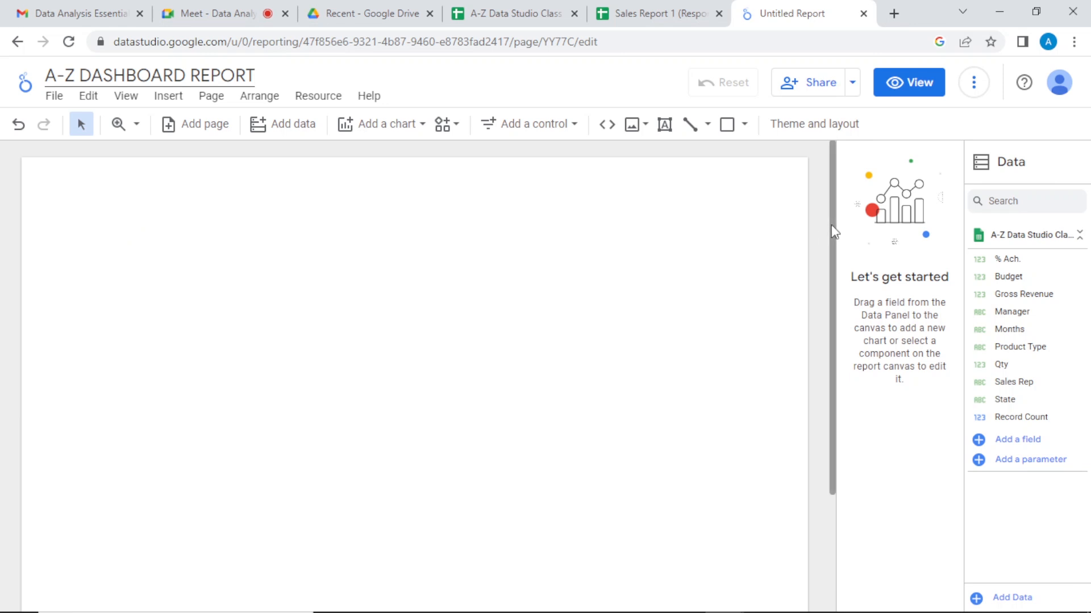
left_click_drag(831, 224, 827, 163)
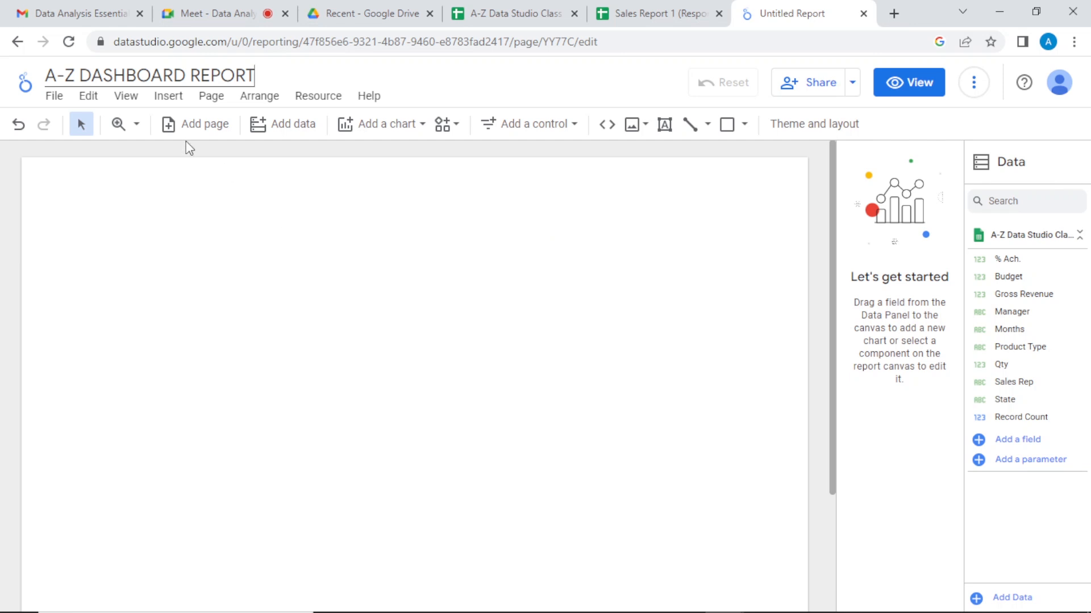
left_click(136, 124)
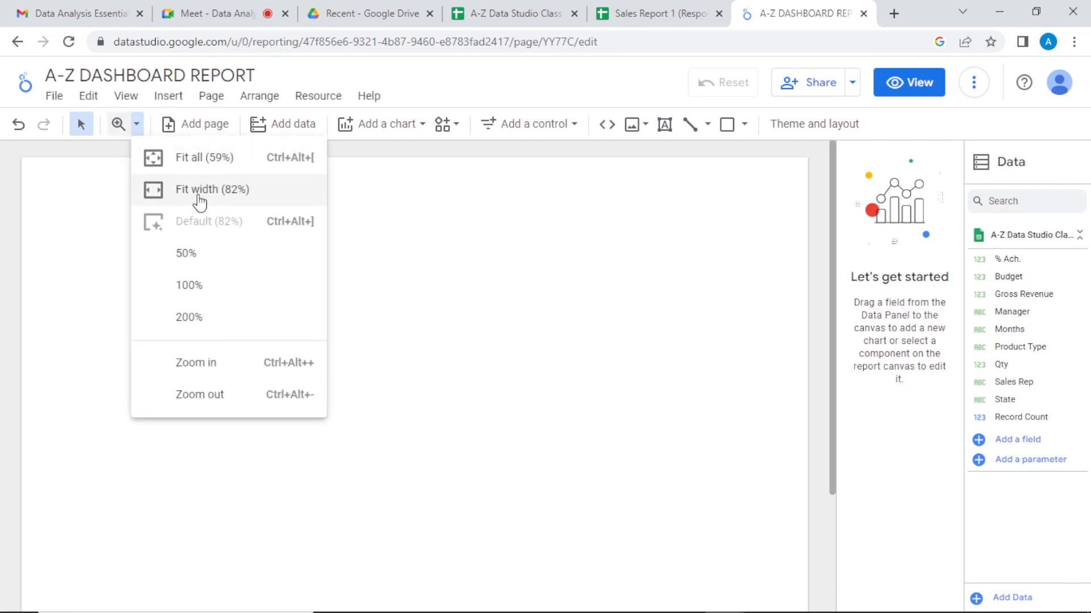
left_click(215, 396)
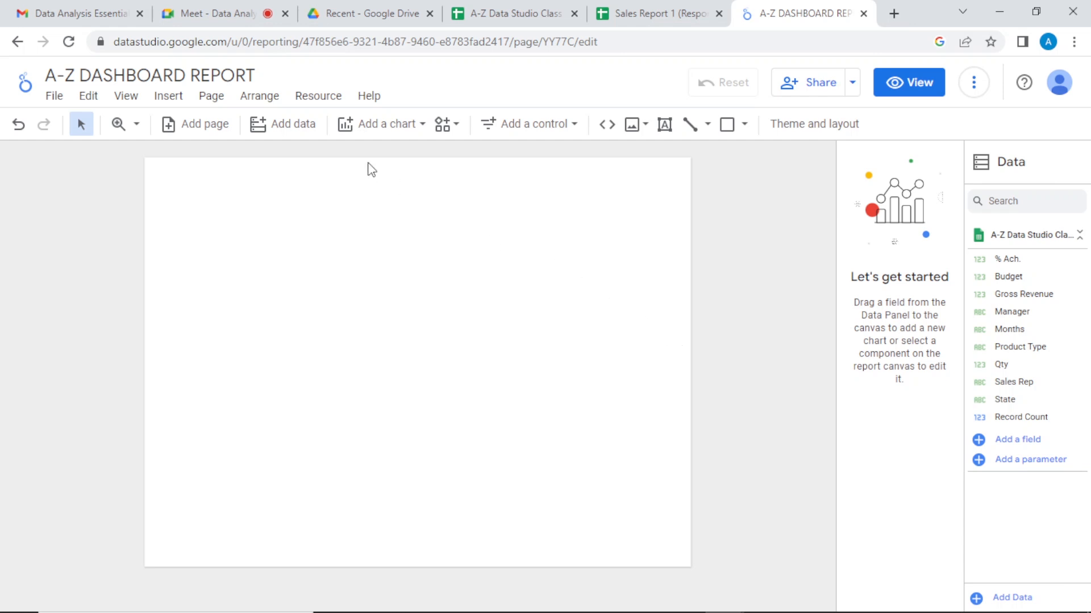
left_click(211, 96)
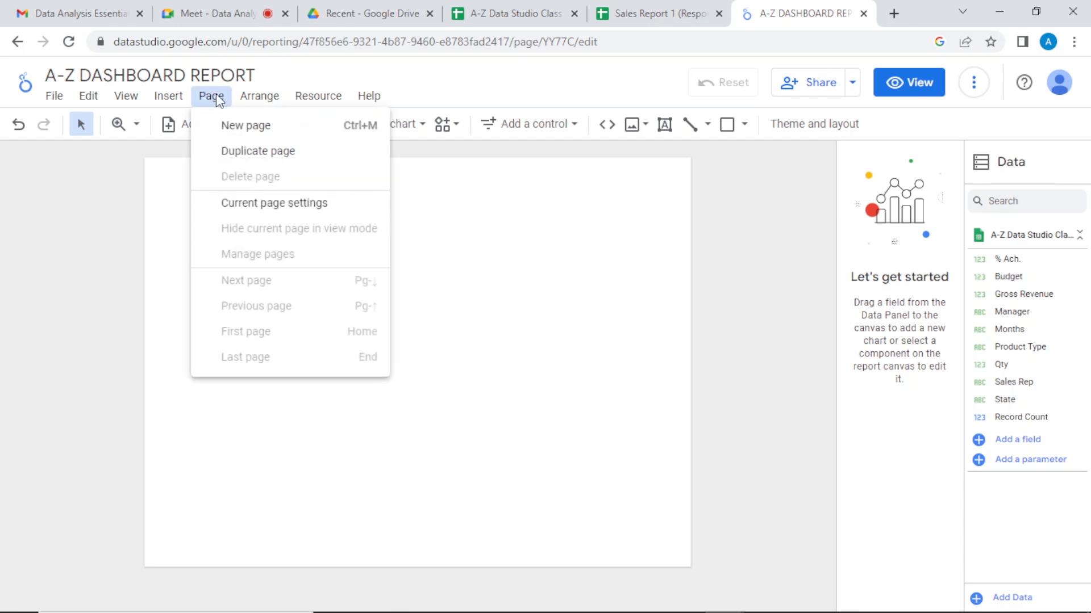
left_click(253, 204)
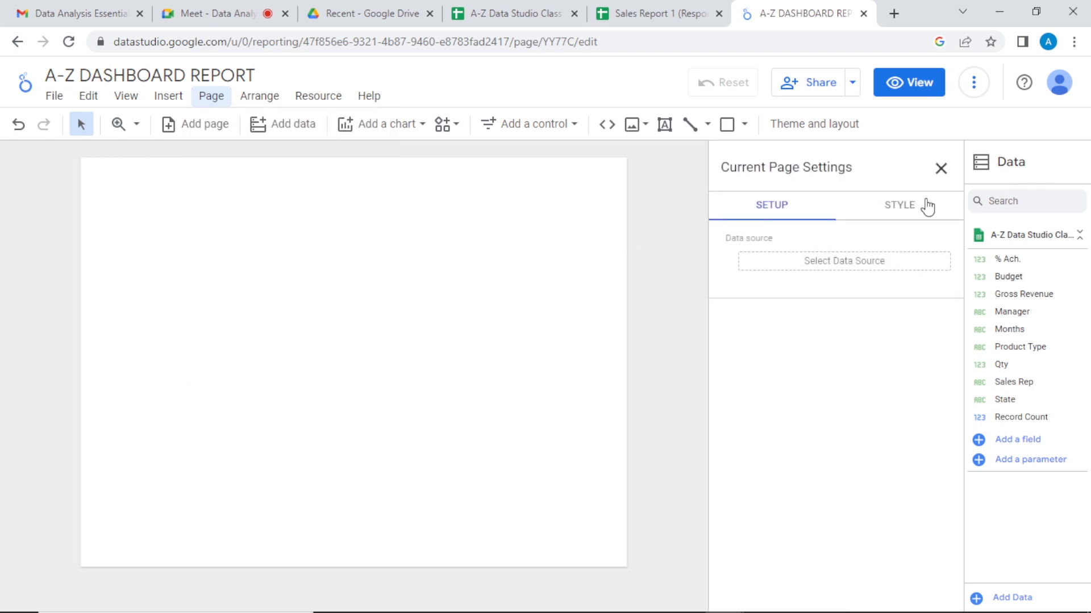
left_click(908, 206)
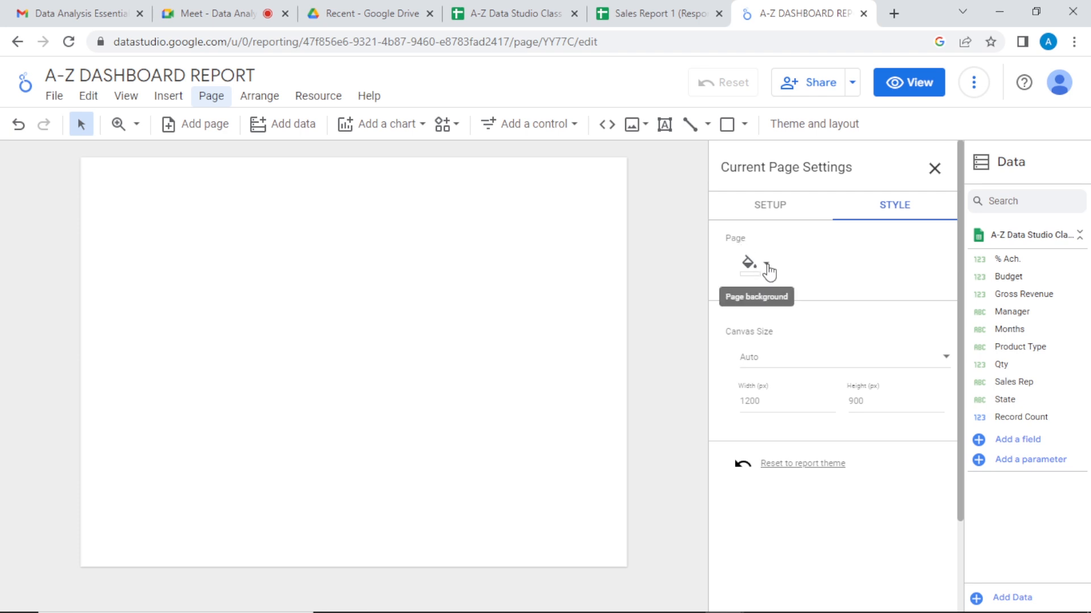
left_click(356, 273)
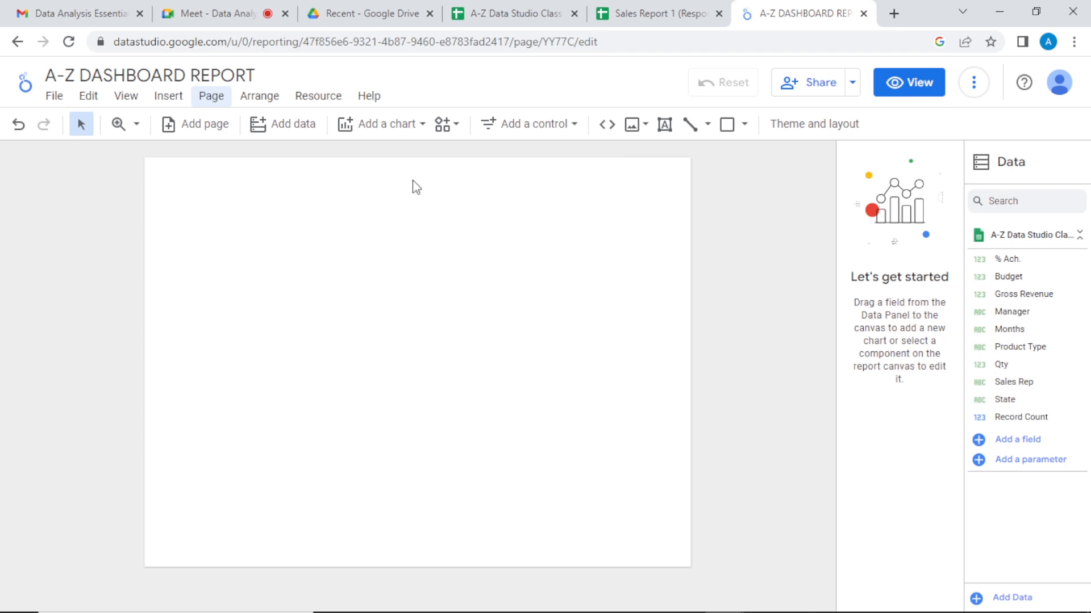
Try an amber background in the current page's style settings and set the background back to white
left_click(225, 102)
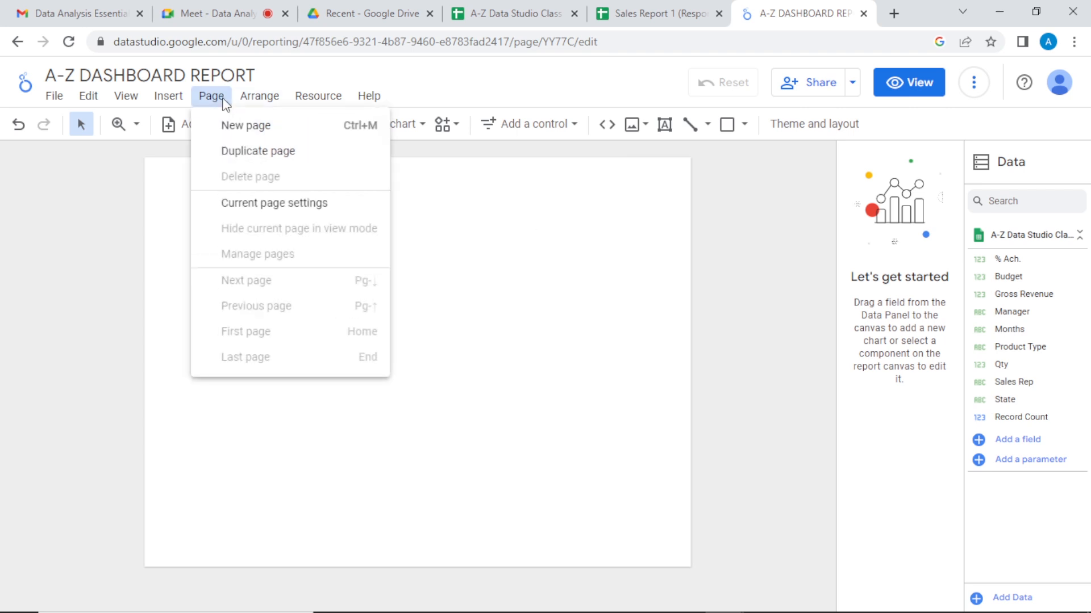
left_click(285, 206)
left_click(895, 211)
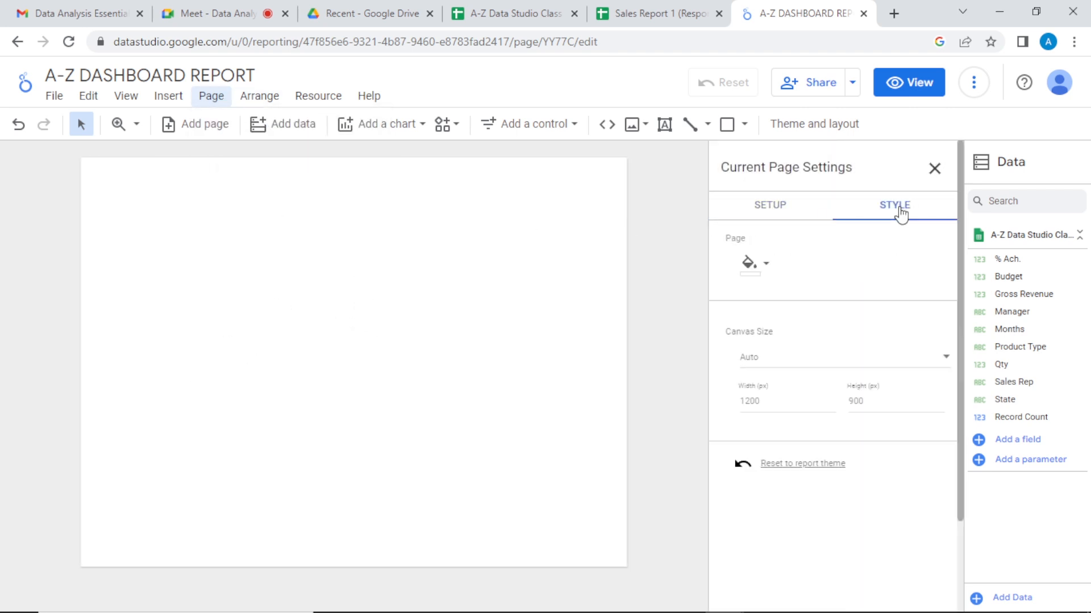
left_click(759, 272)
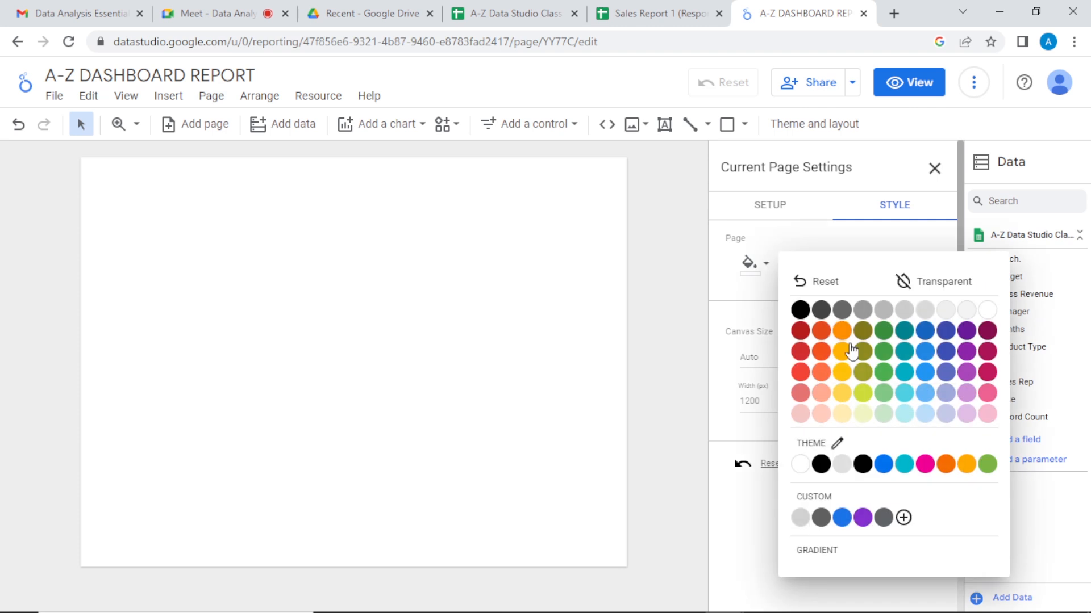
left_click(841, 351)
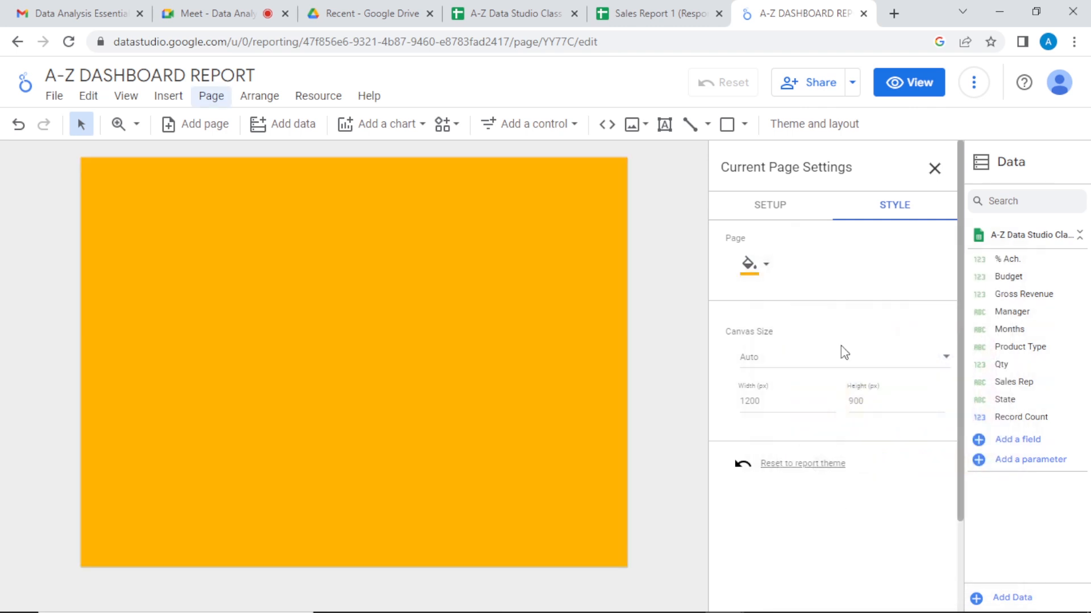
left_click(766, 267)
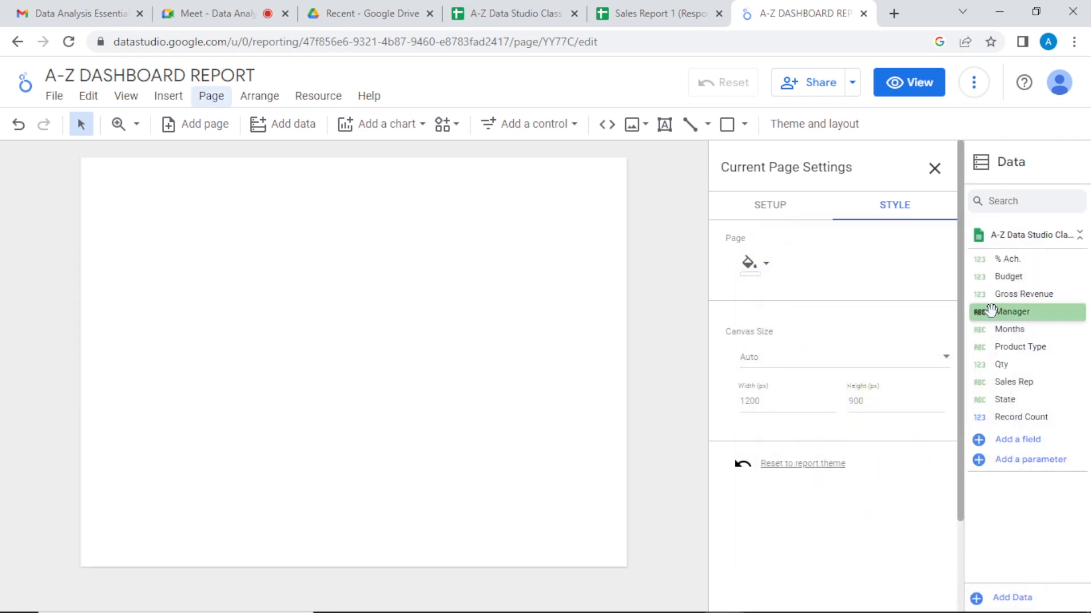
left_click(988, 310)
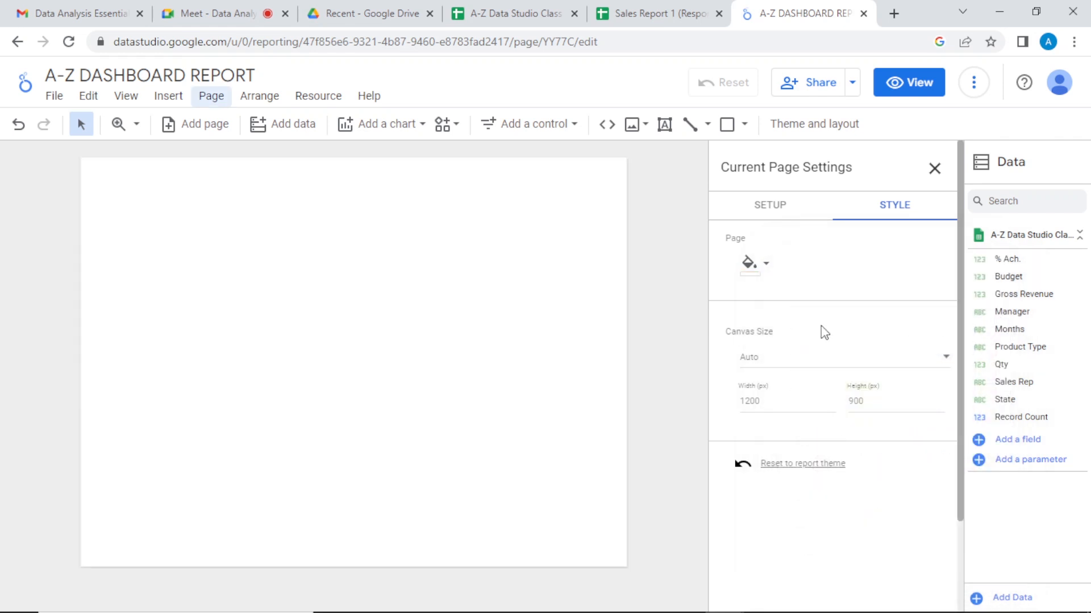
Set the current page's canvas height to 1500 px and close the page settings
left_click(873, 401)
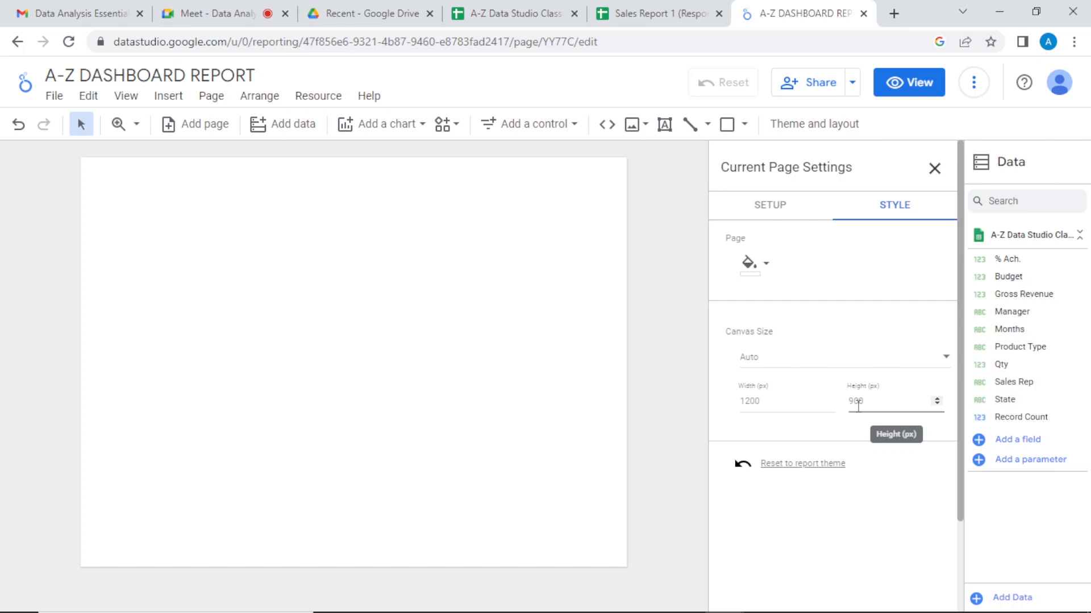
key("ctrl+a")
type("1500")
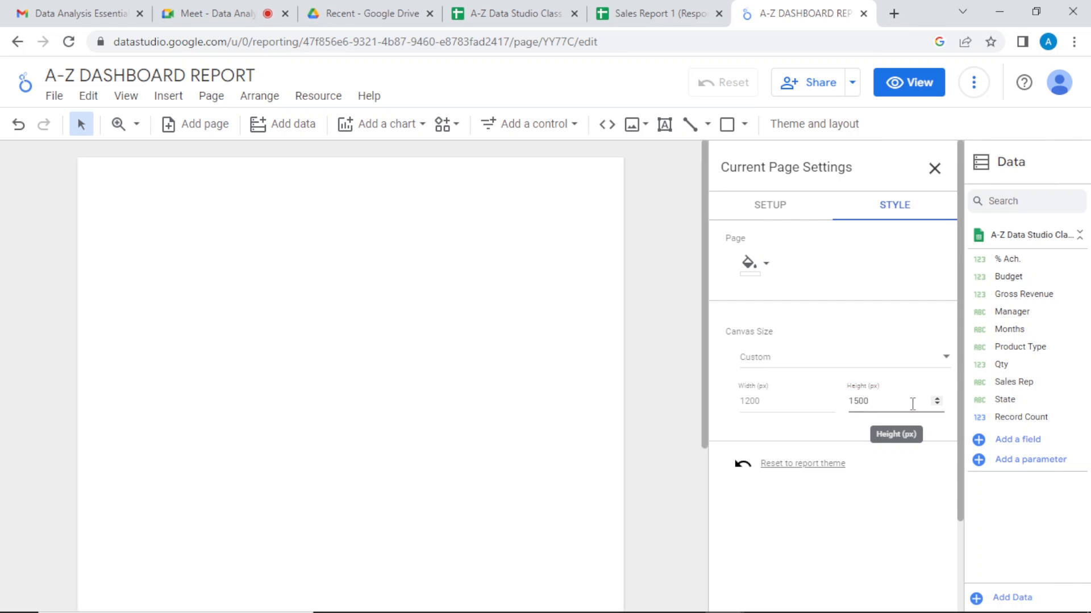
key("Return")
left_click(933, 169)
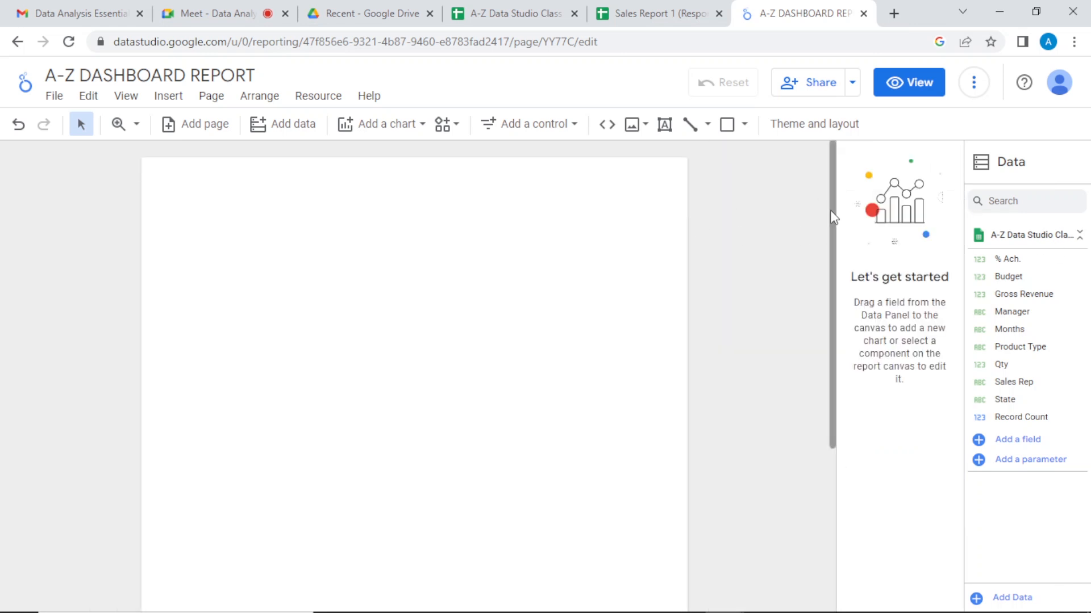
left_click_drag(833, 217, 799, 196)
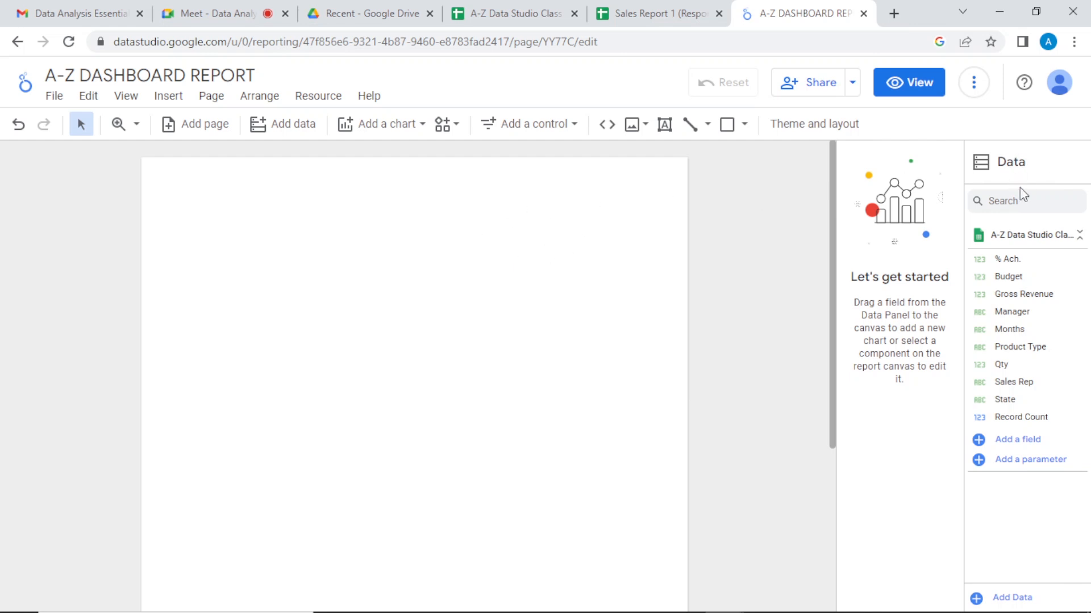
left_click(1017, 235)
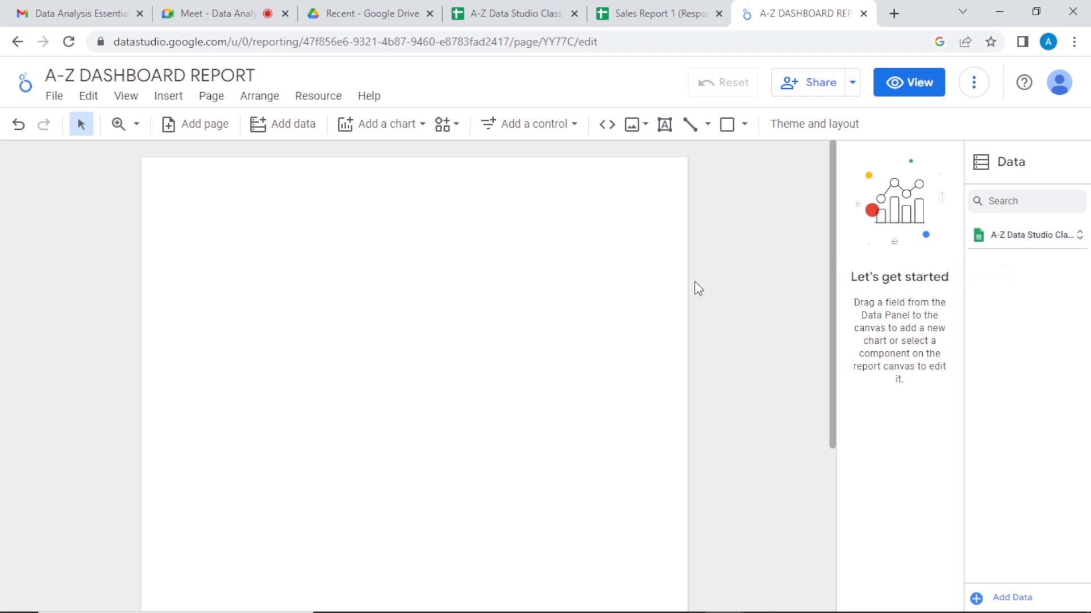
left_click(1081, 237)
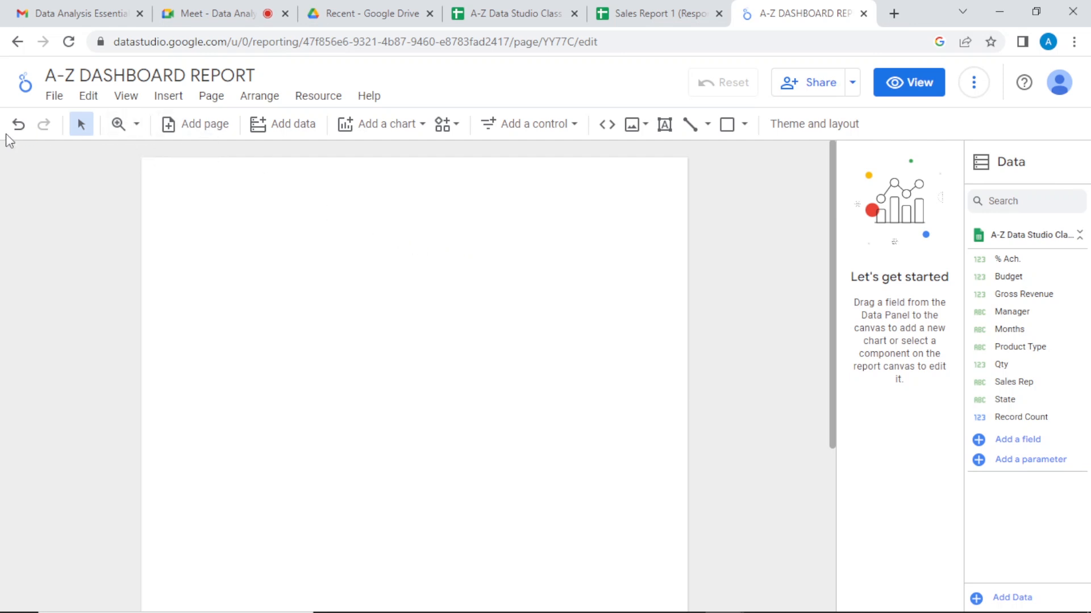
left_click(137, 124)
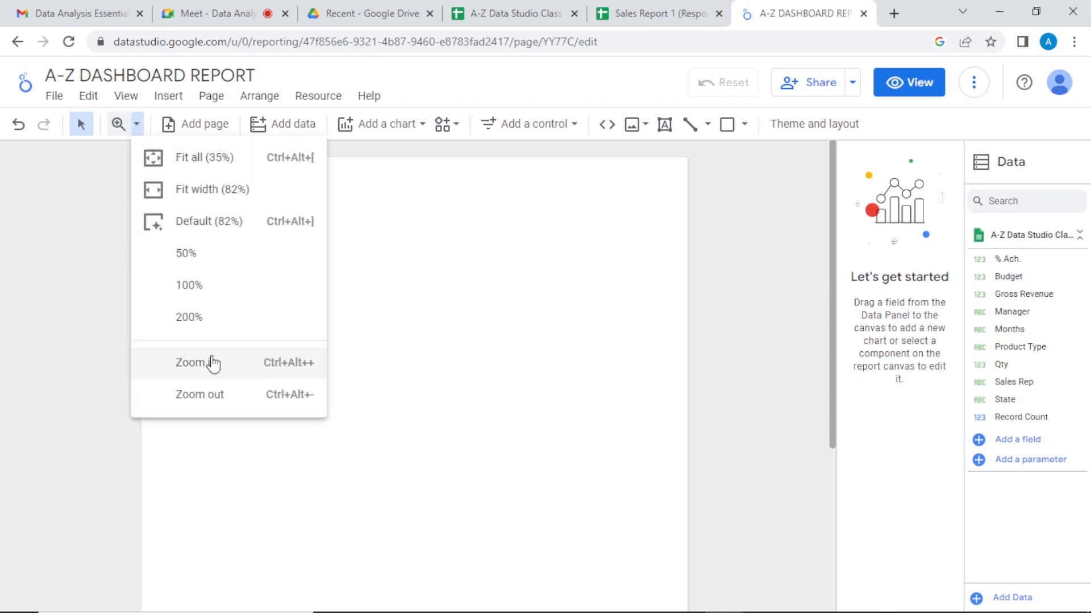
left_click(220, 394)
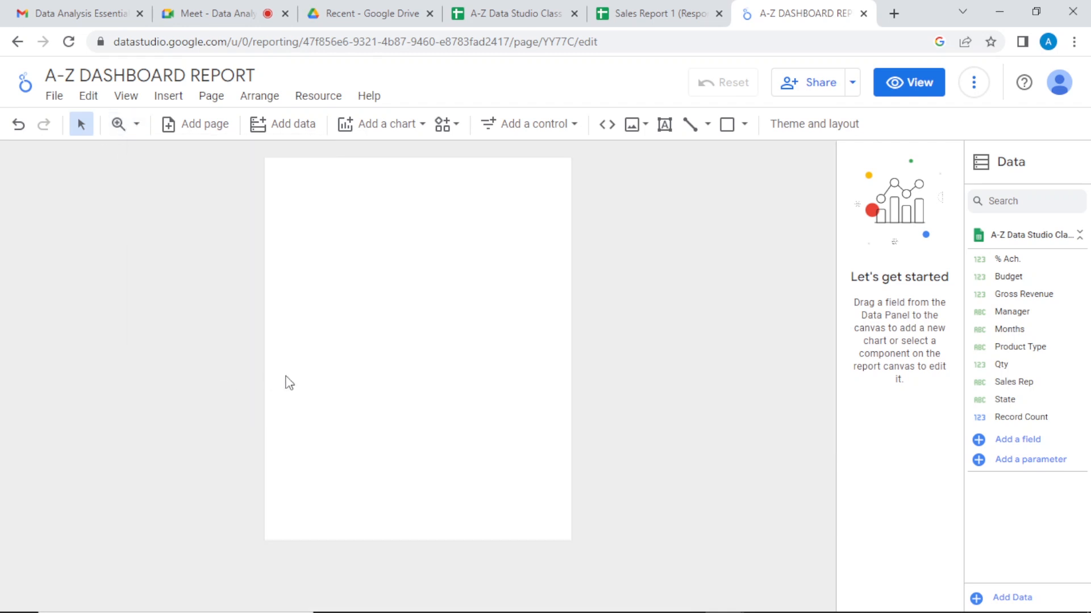
left_click(136, 123)
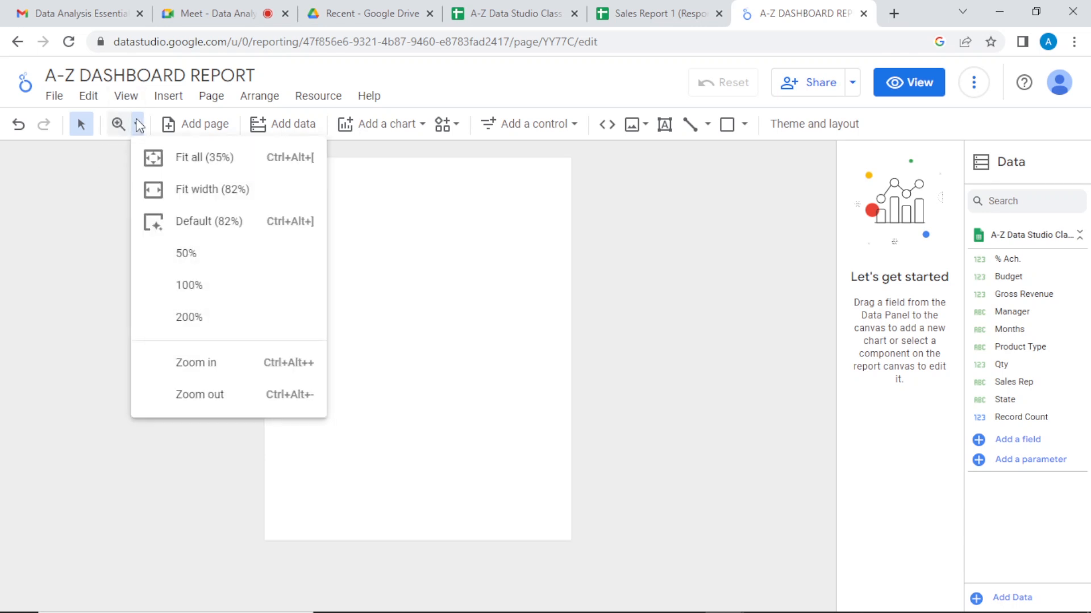
left_click(228, 373)
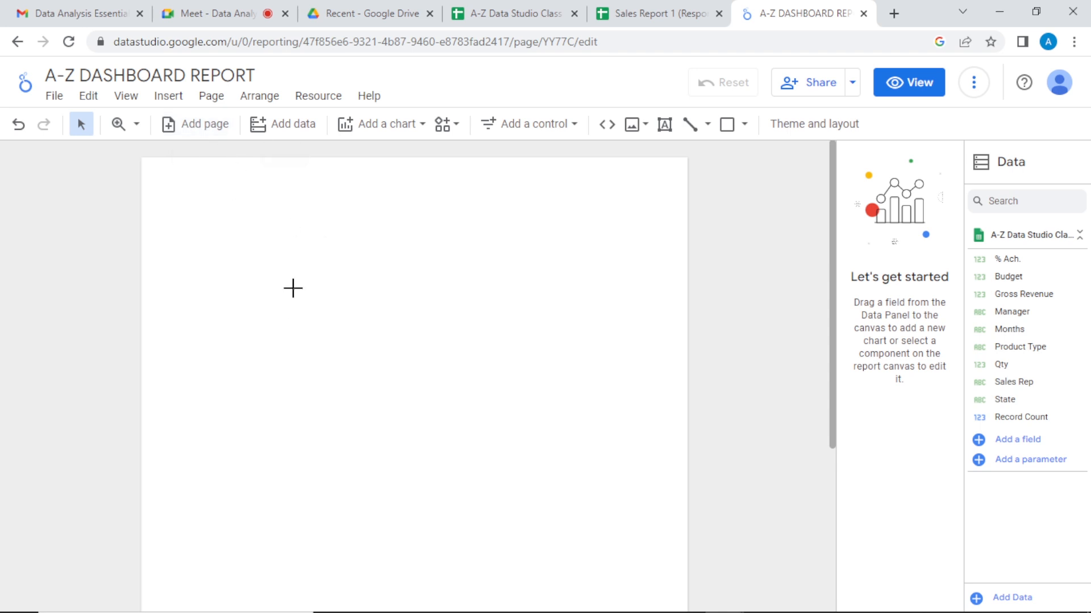
Add a second page to the report and return to page 1
left_click(209, 126)
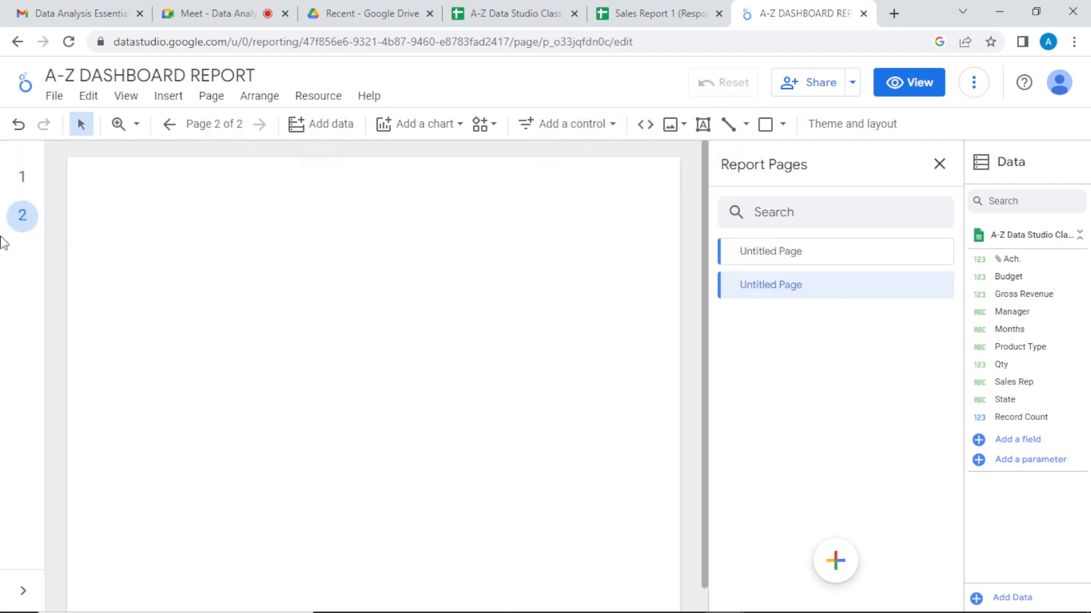
left_click(21, 177)
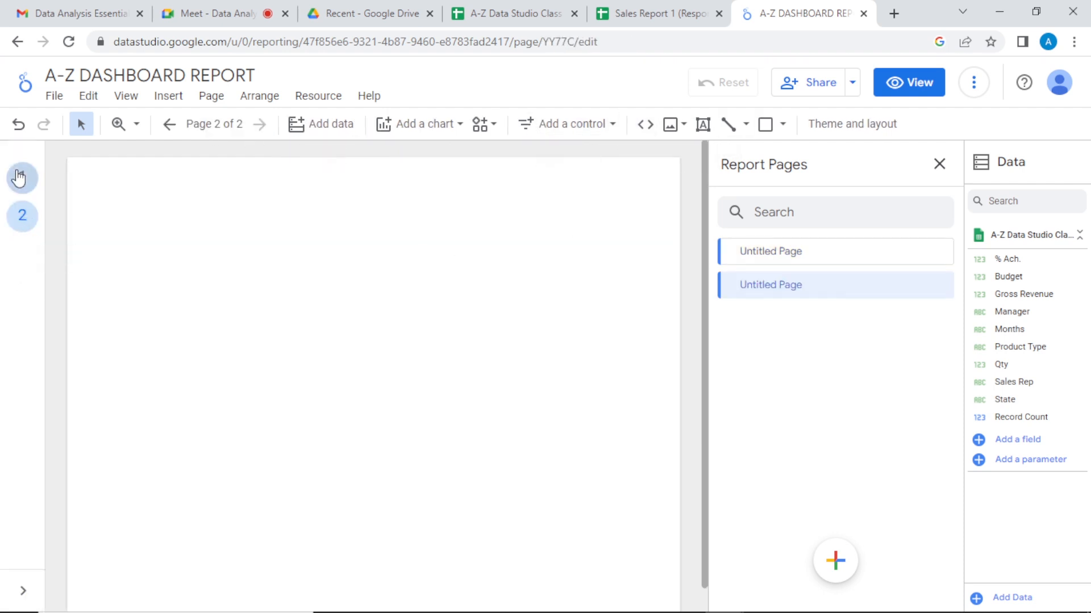
left_click(24, 210)
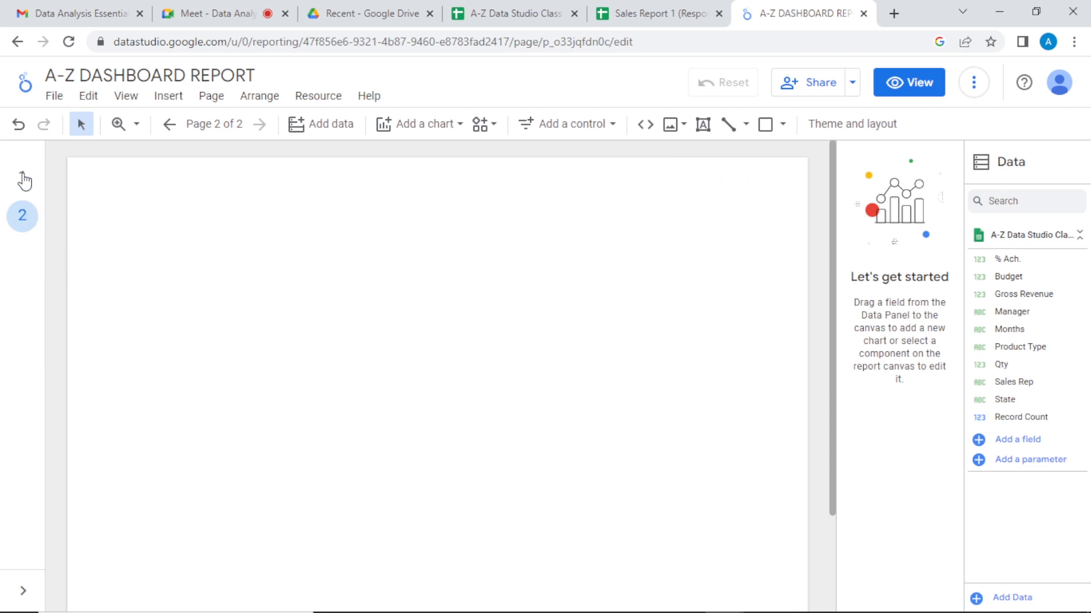
left_click(23, 179)
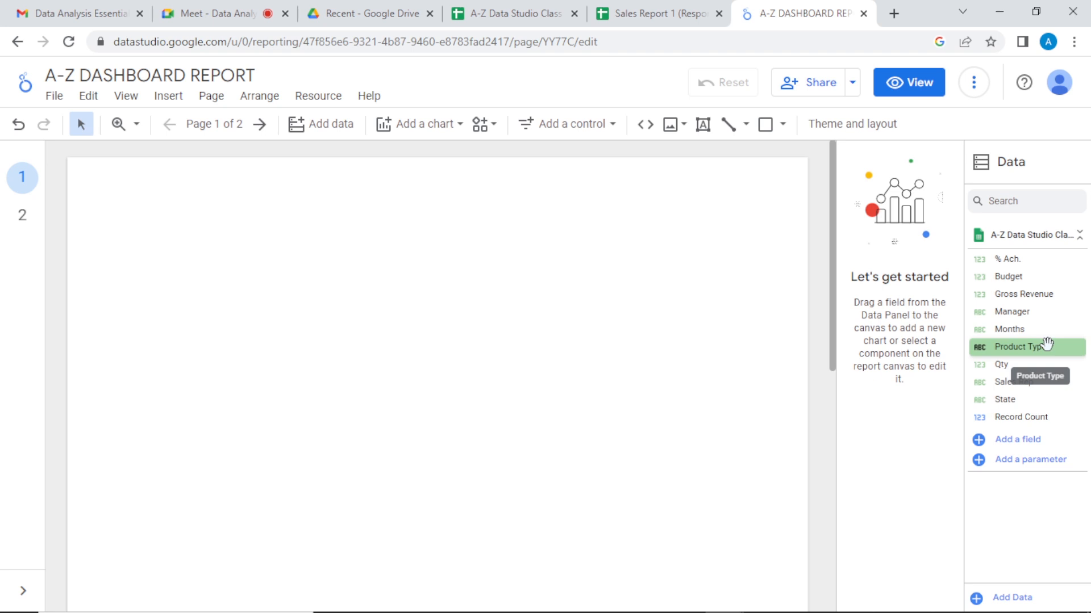
Collapse the data source's field list and look through the chart types available for the report
left_click(1079, 239)
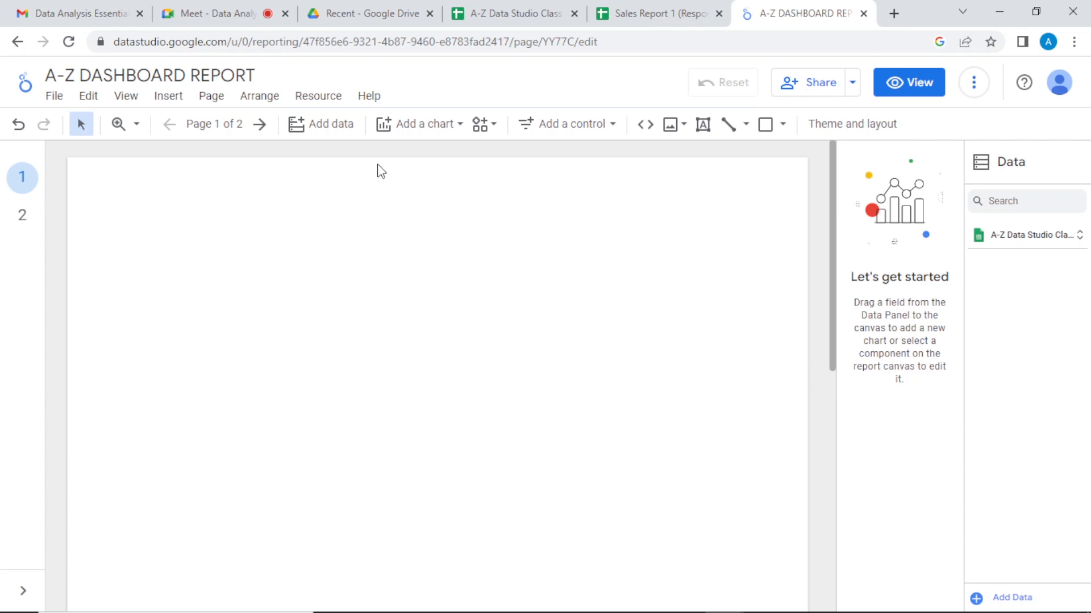
left_click(454, 129)
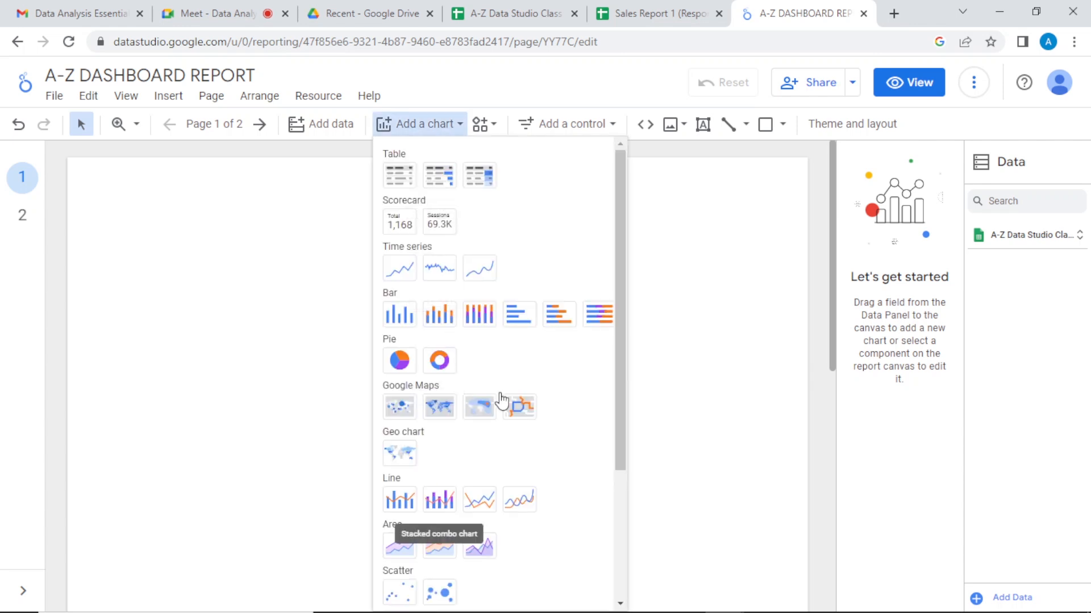
left_click_drag(618, 286, 617, 417)
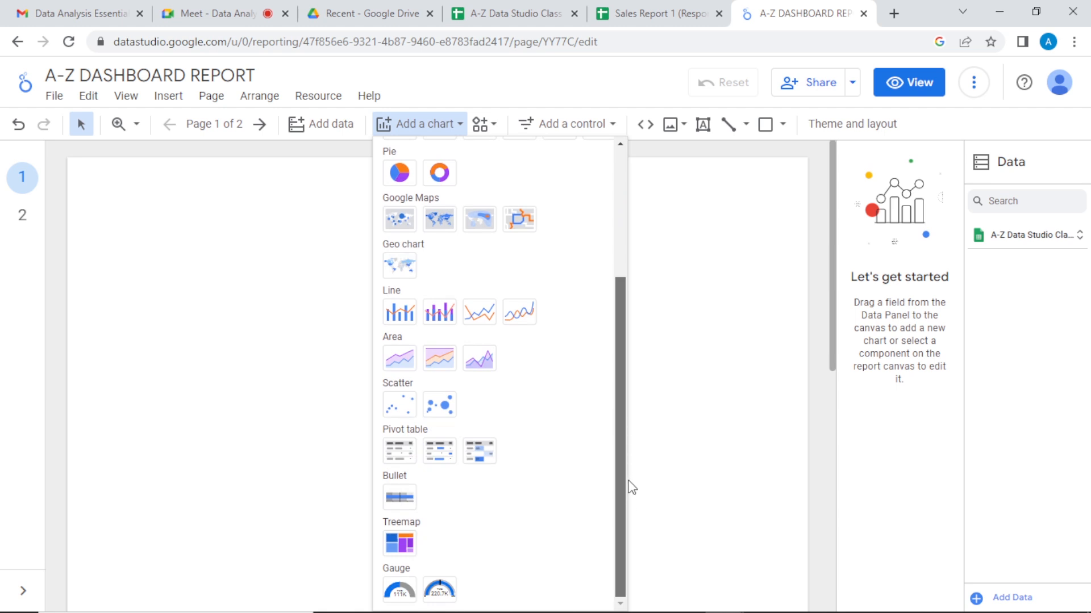
left_click_drag(619, 444, 606, 203)
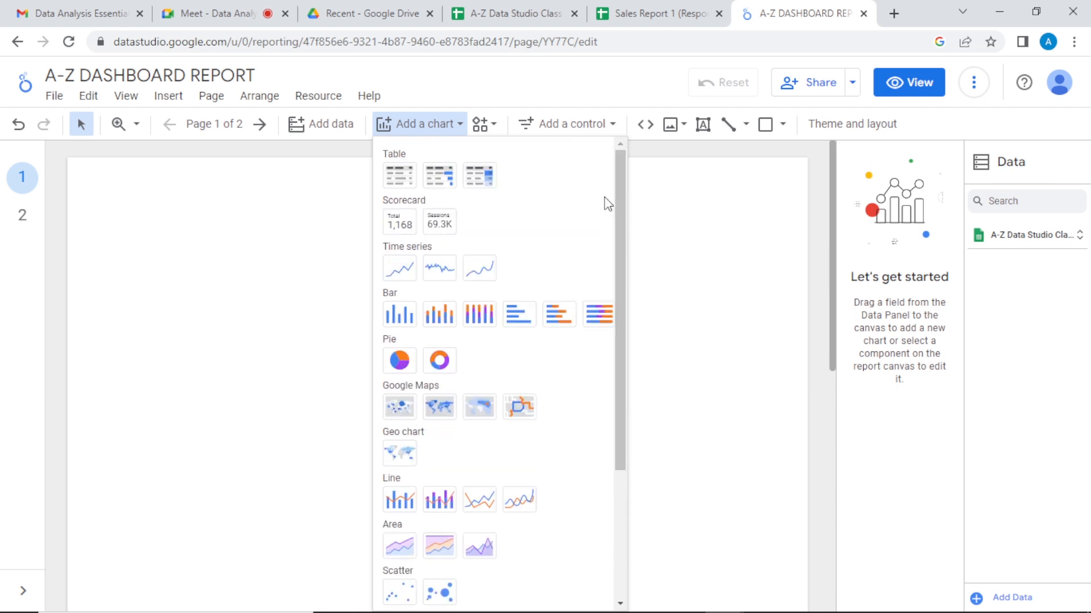
left_click(659, 202)
Look through the partner visualizations in the Community Gallery and close the gallery
left_click(495, 127)
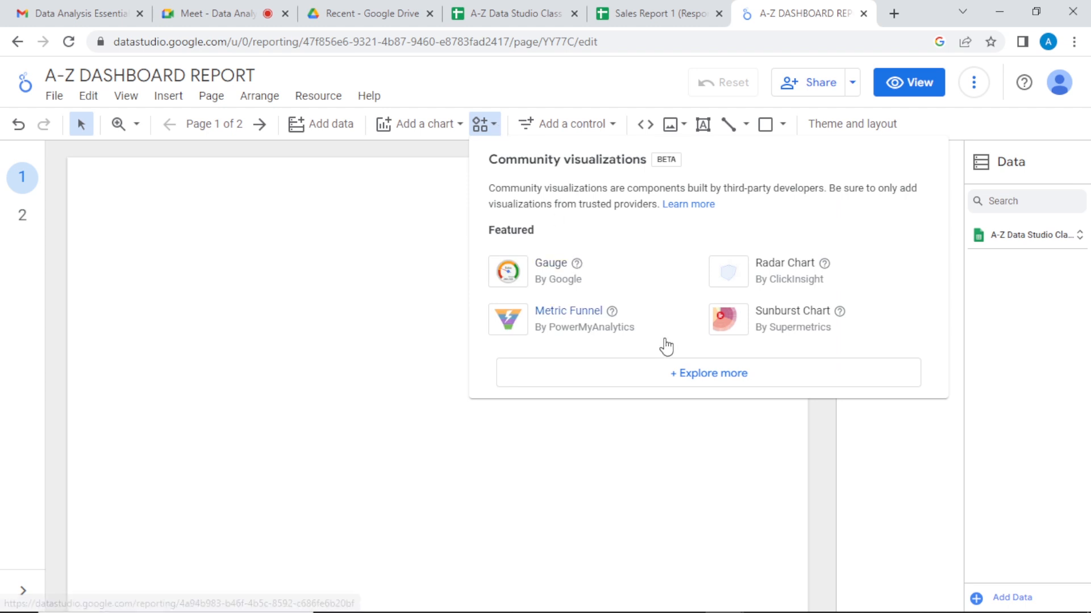
left_click(687, 380)
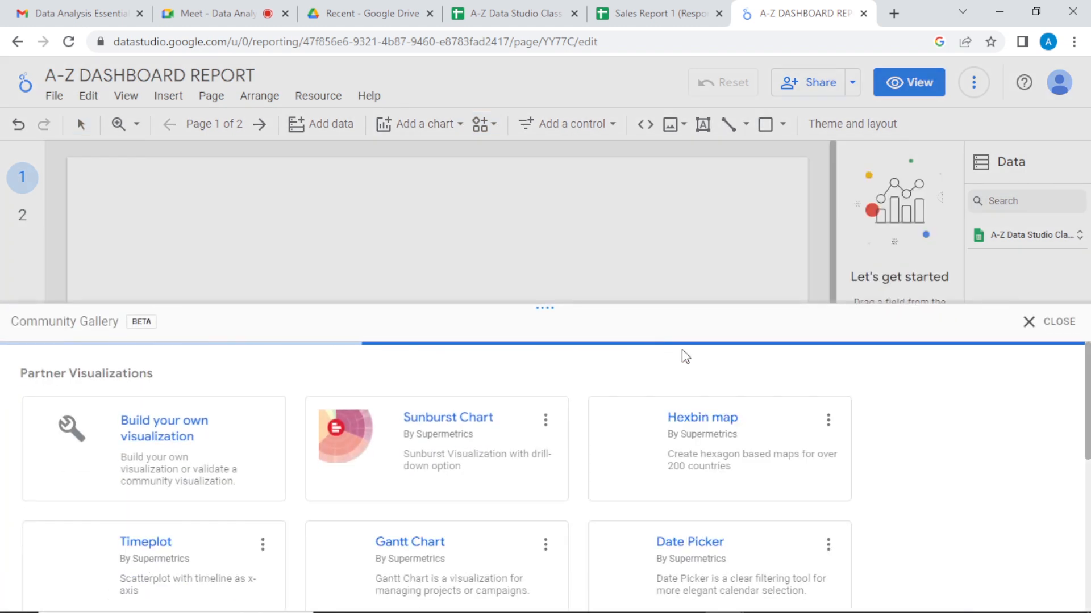
scroll(545, 477, "down", 8)
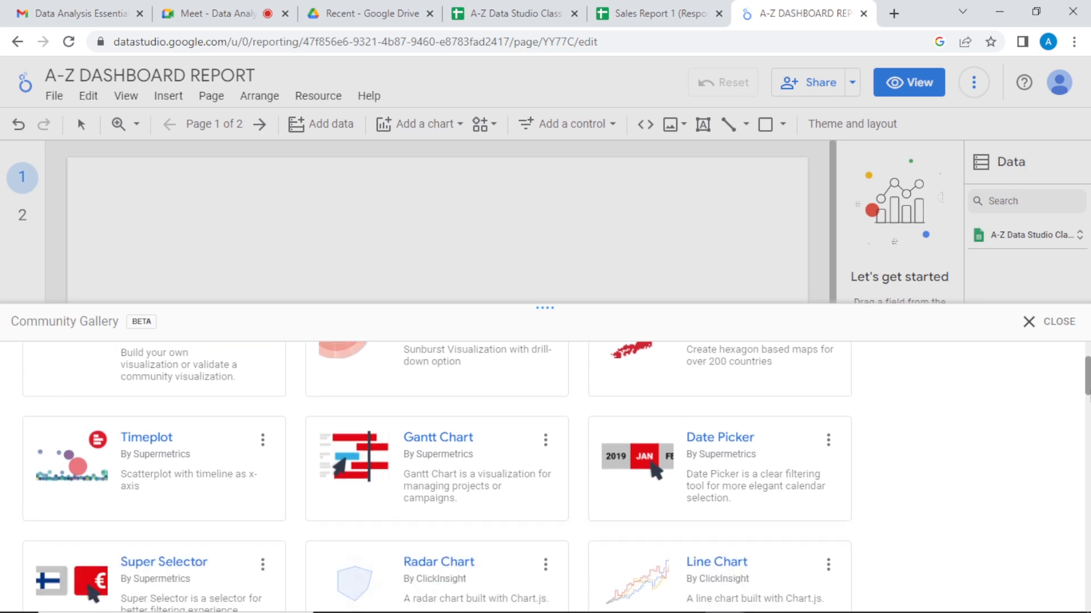
scroll(524, 443, "down", 4)
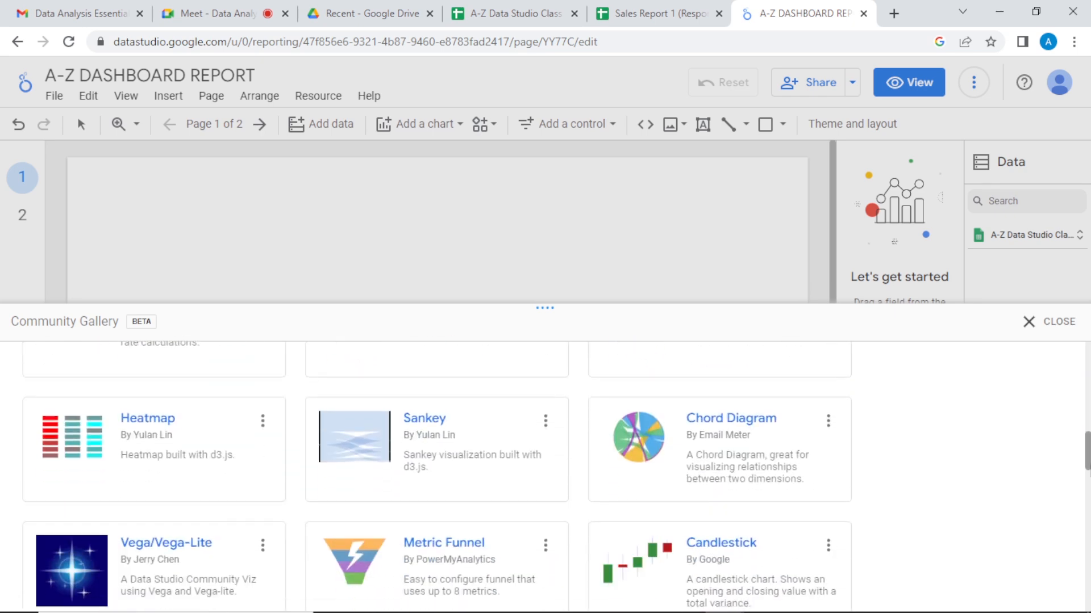
scroll(523, 443, "up", 3)
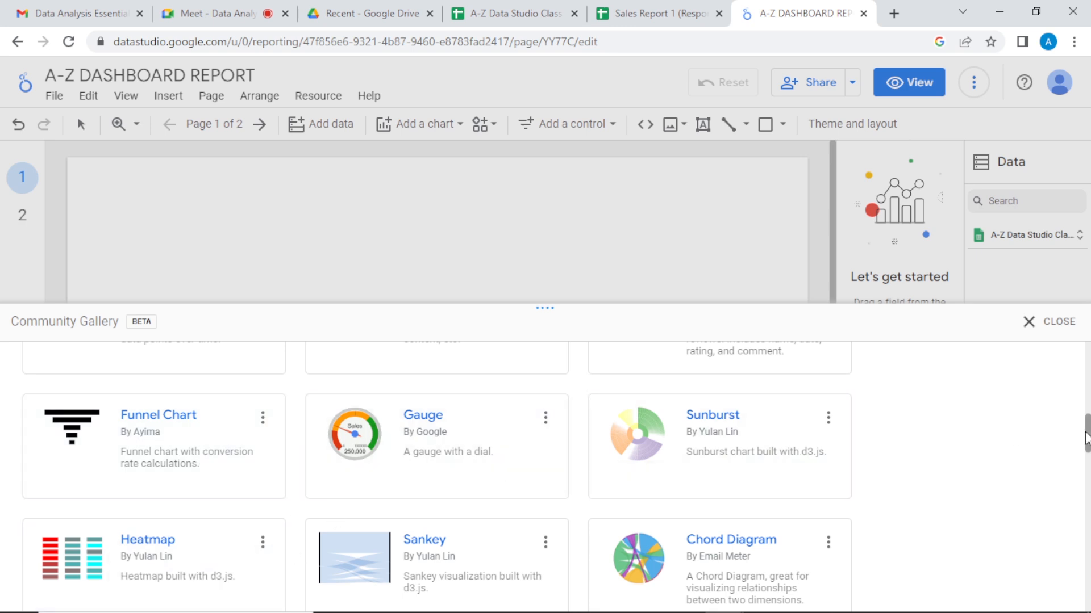
left_click_drag(1085, 438, 1043, 361)
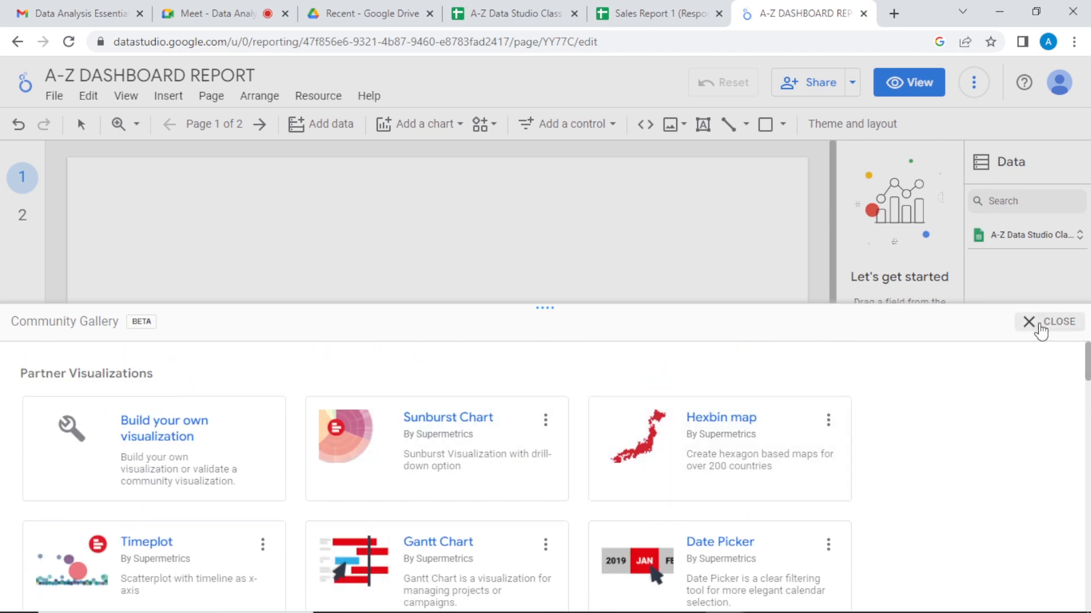
left_click(1039, 324)
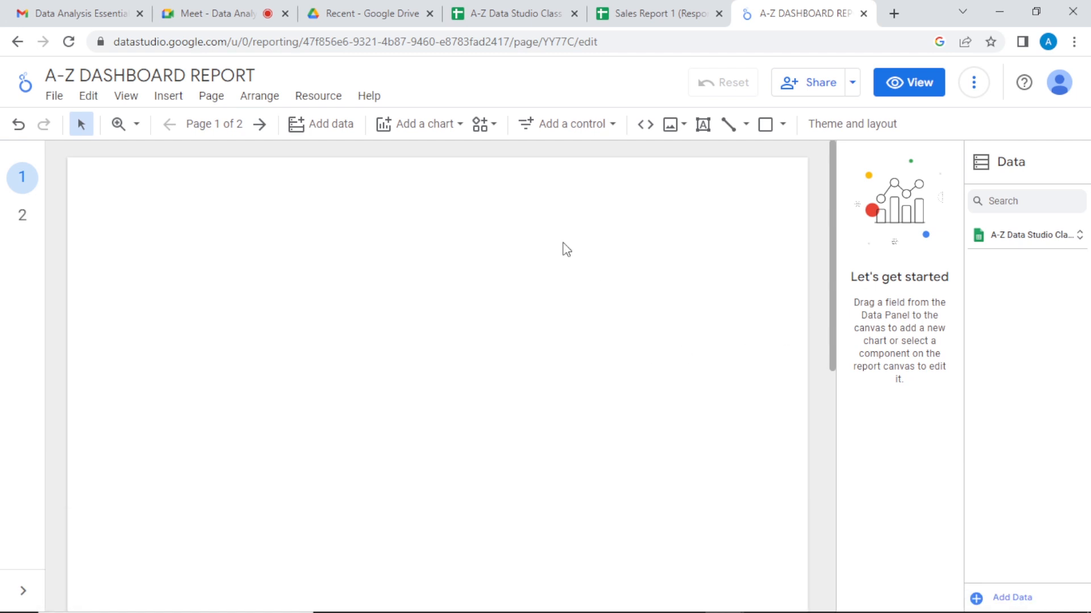
Look over the control types and the shape options that can be added to the page
left_click(617, 127)
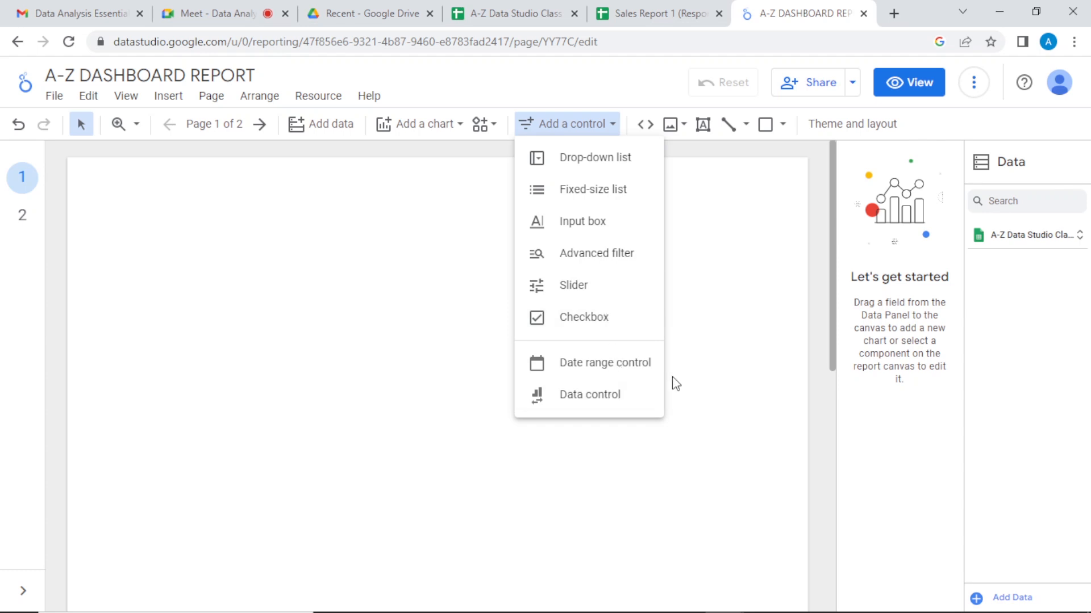
left_click(711, 319)
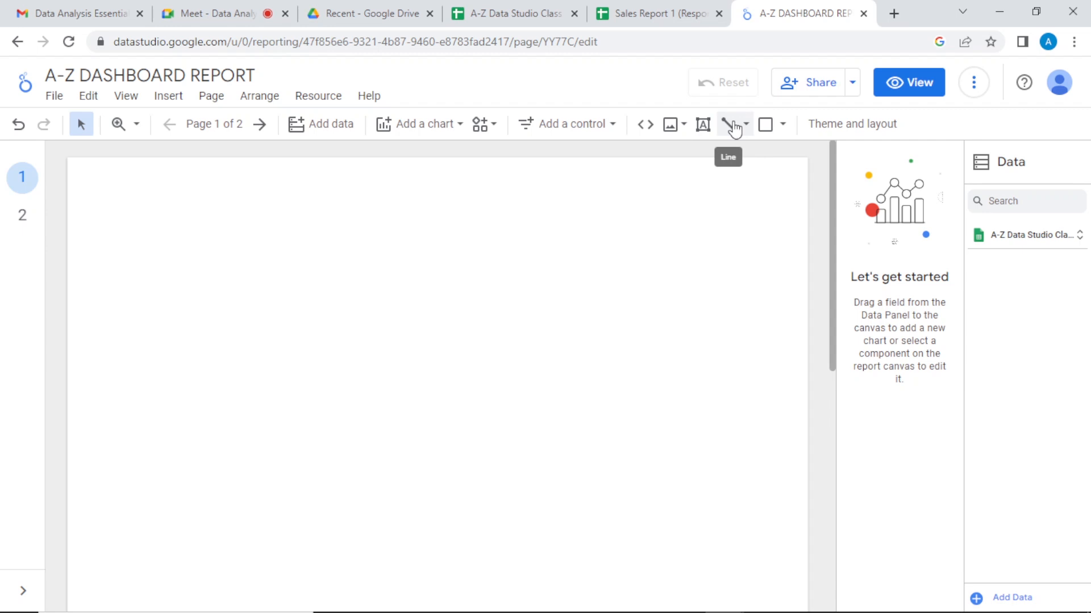
left_click(785, 125)
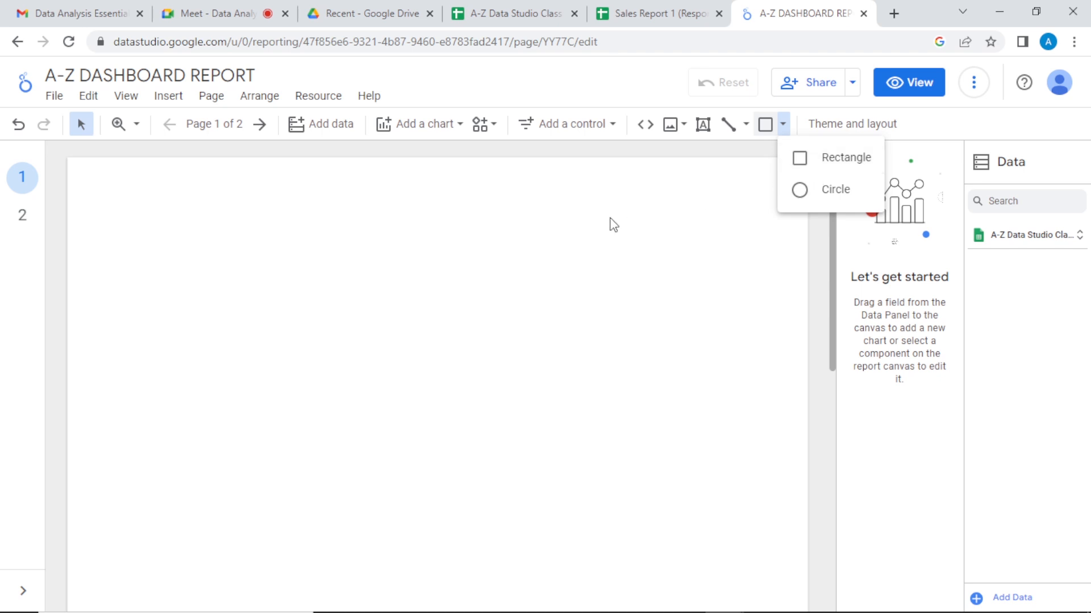
left_click(265, 239)
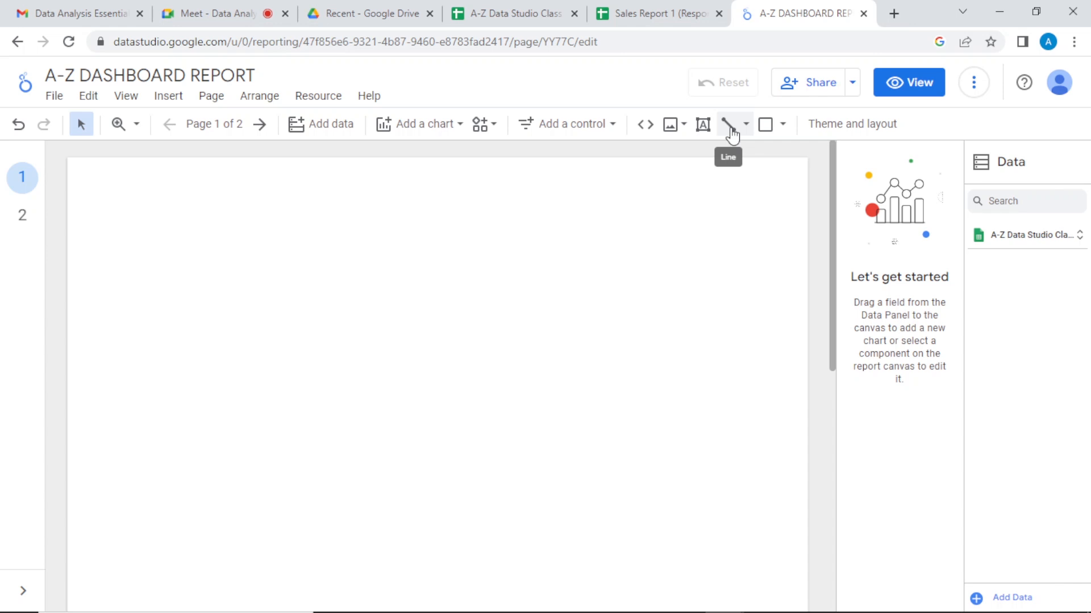
Try a rectangle as a banner across the page's top edge and another as a vertical sidebar along its left edge, deleting each one
left_click(765, 128)
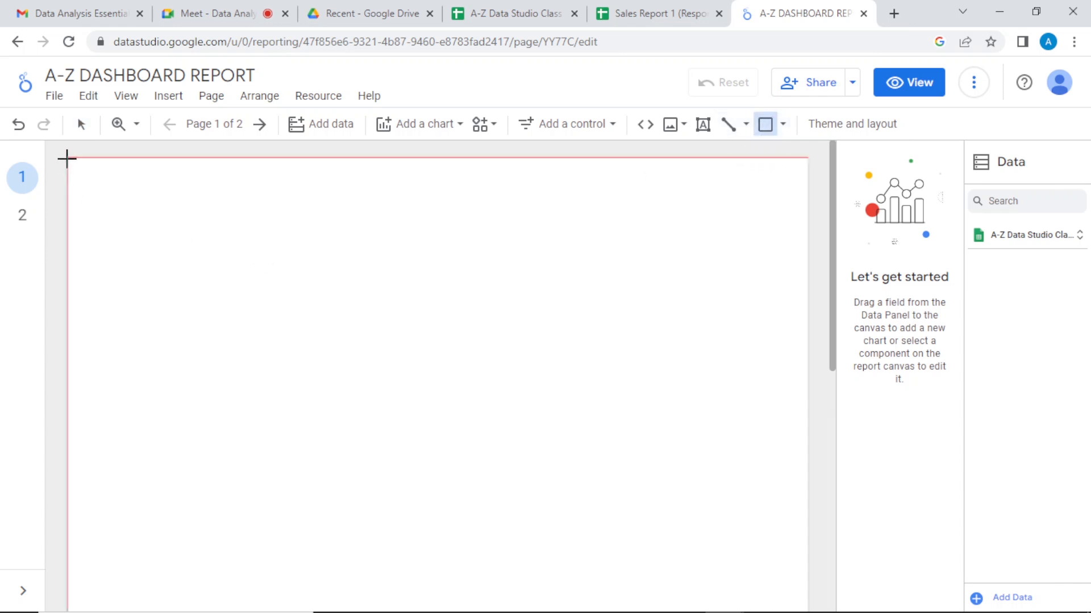
left_click_drag(67, 159, 806, 244)
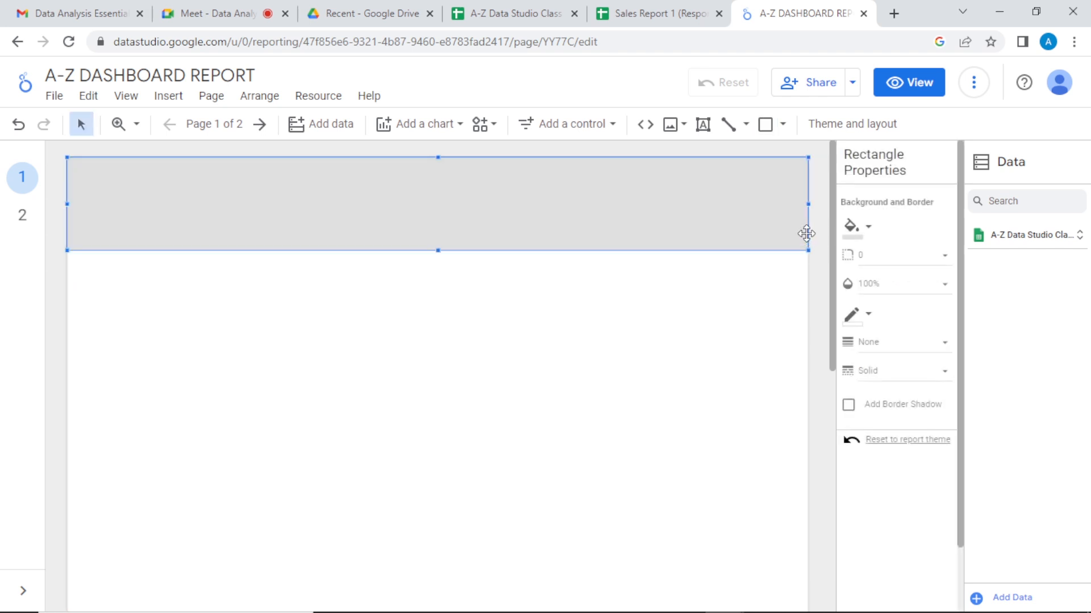
key("Delete")
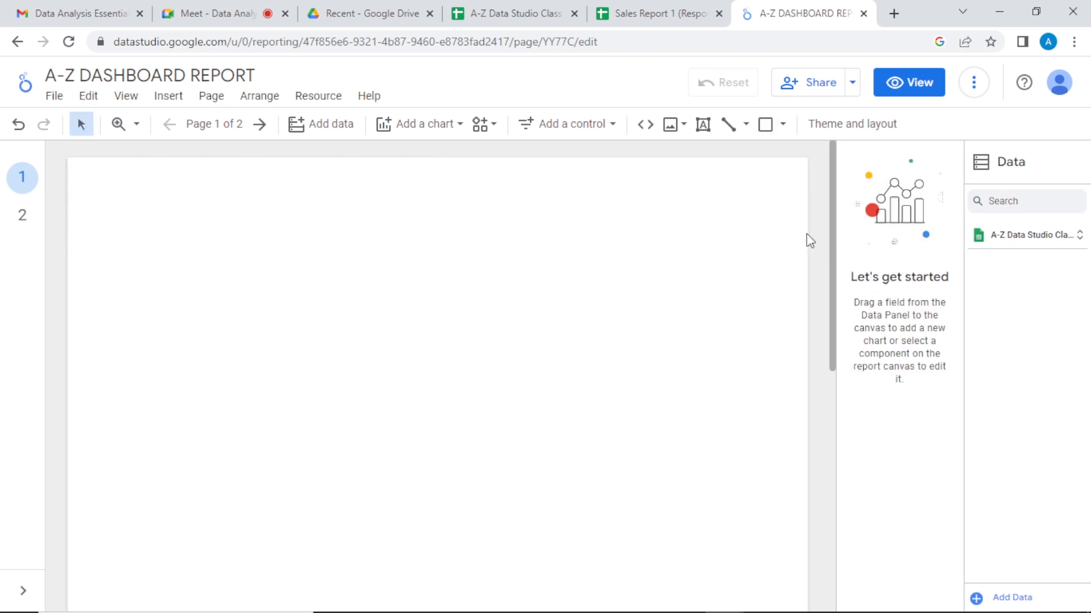
left_click(764, 125)
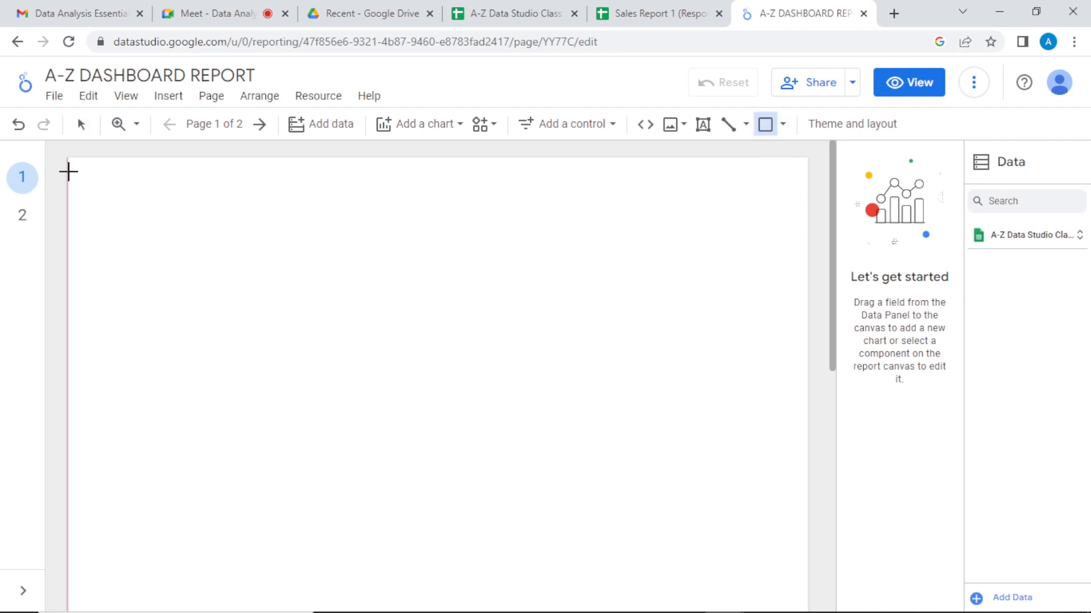
mouse_move(68, 162)
left_mouse_down()
mouse_move(131, 608)
mouse_move(159, 603)
left_mouse_up()
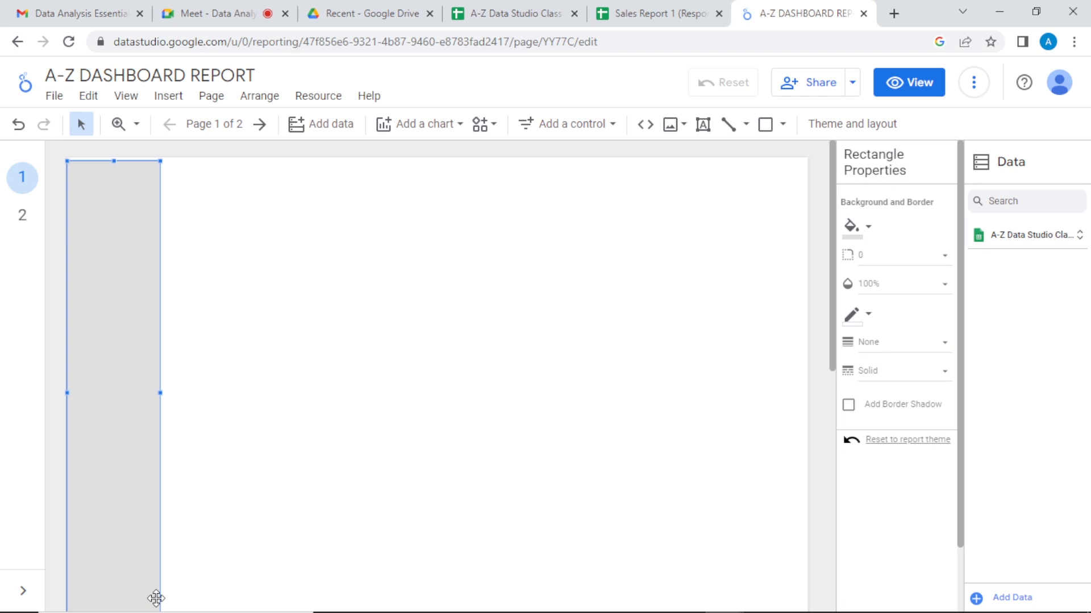
key("Delete")
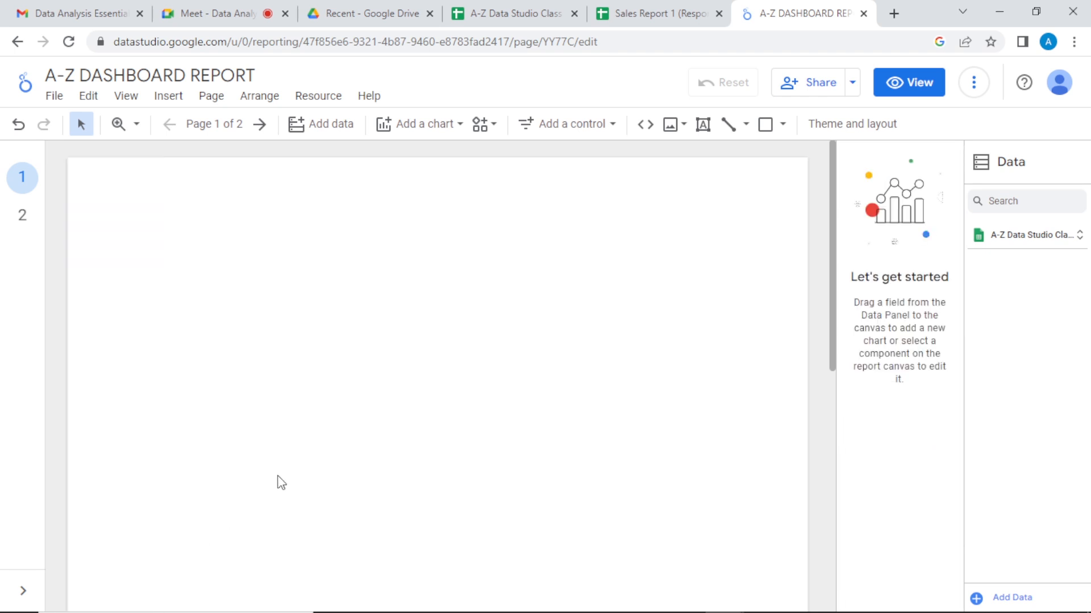
Draw a header rectangle spanning the full page width along the top edge of page 1
left_click(763, 129)
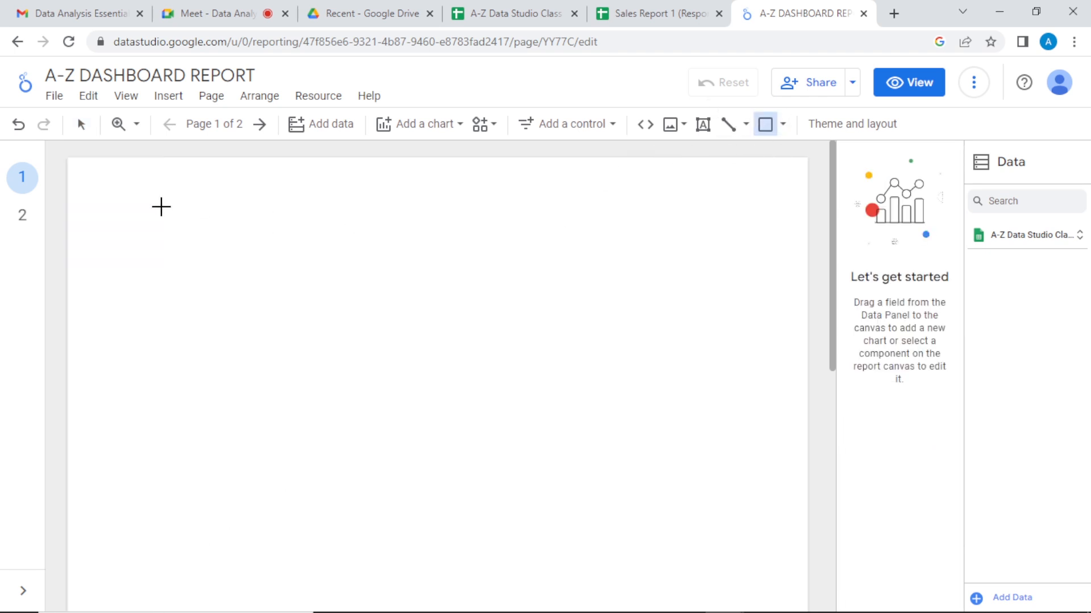
mouse_move(65, 157)
left_mouse_down()
mouse_move(645, 263)
mouse_move(806, 265)
left_mouse_up()
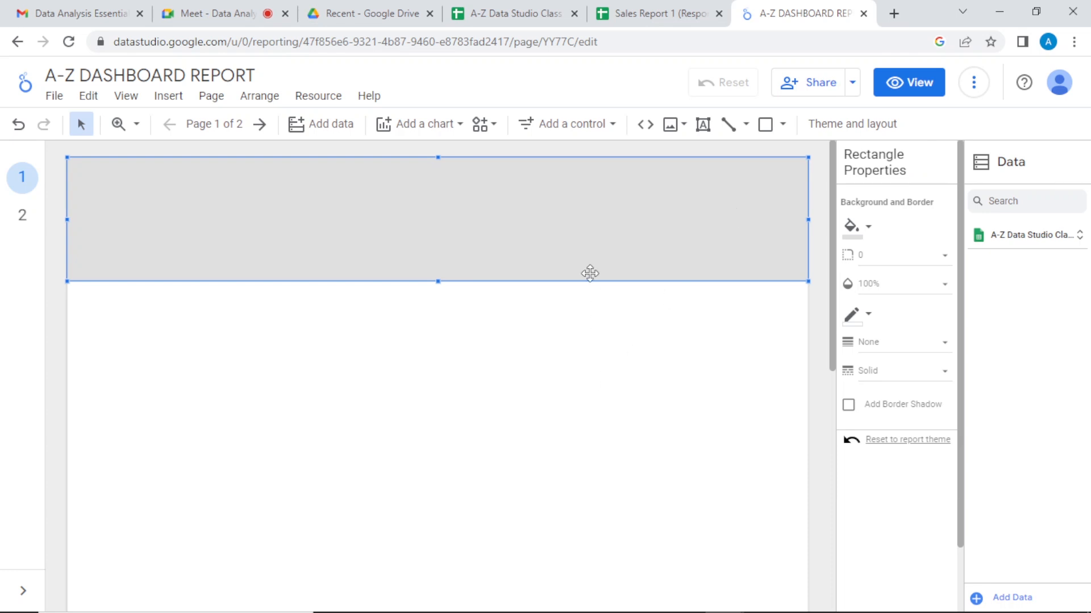
left_click(598, 353)
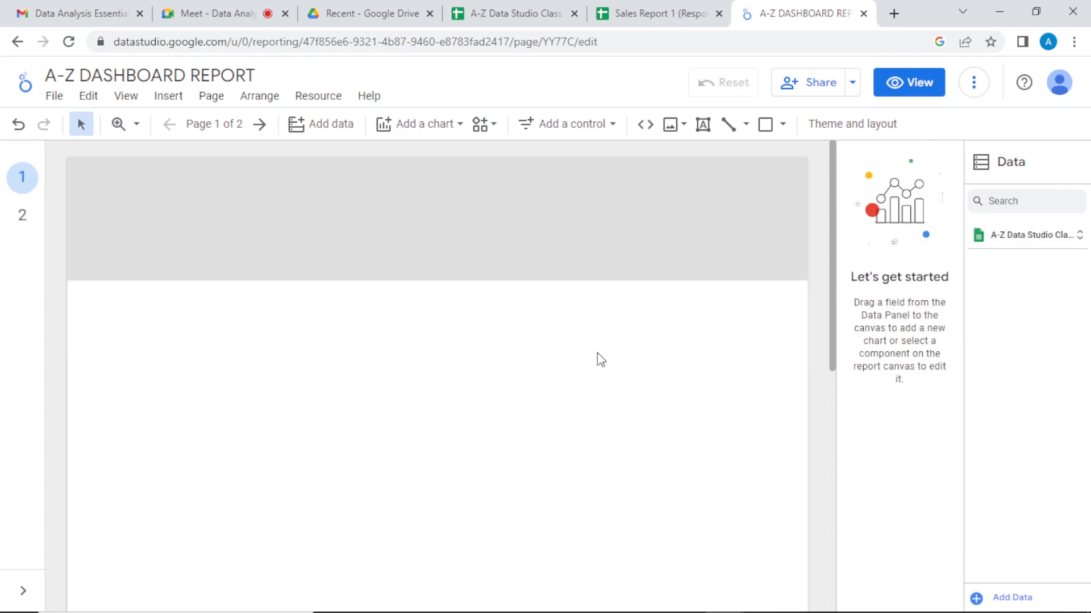
Try an orange fill on the header rectangle and set its fill to the green theme colour
left_click(573, 228)
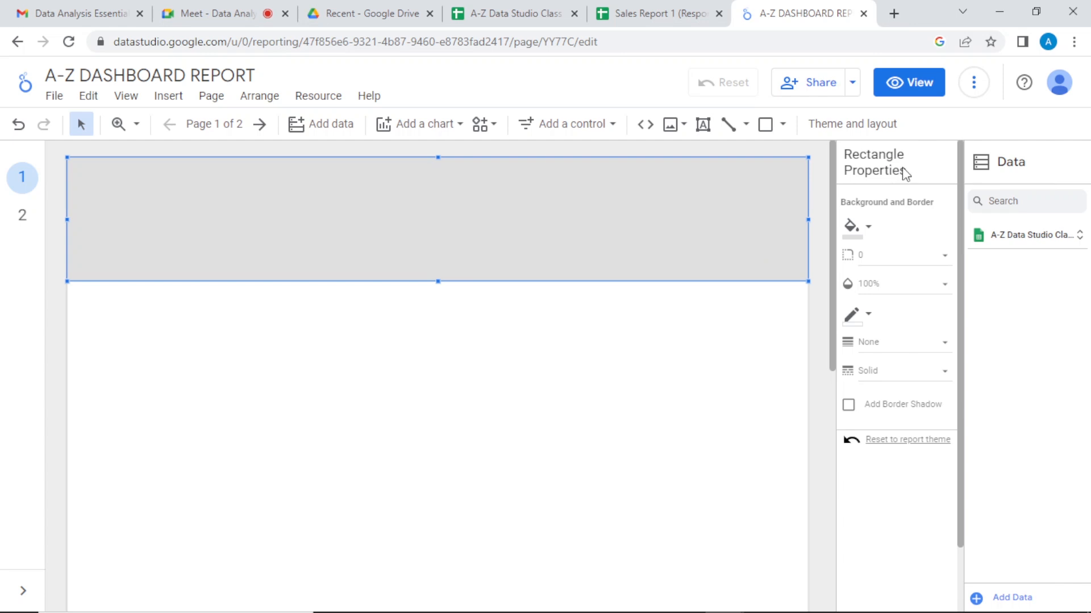
left_click(869, 230)
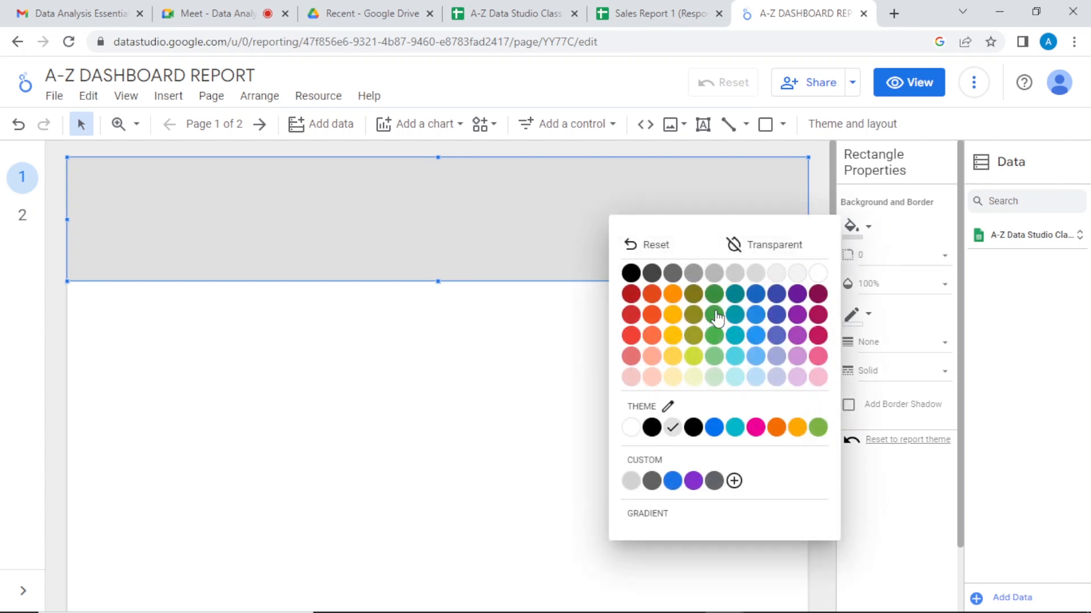
left_click(673, 296)
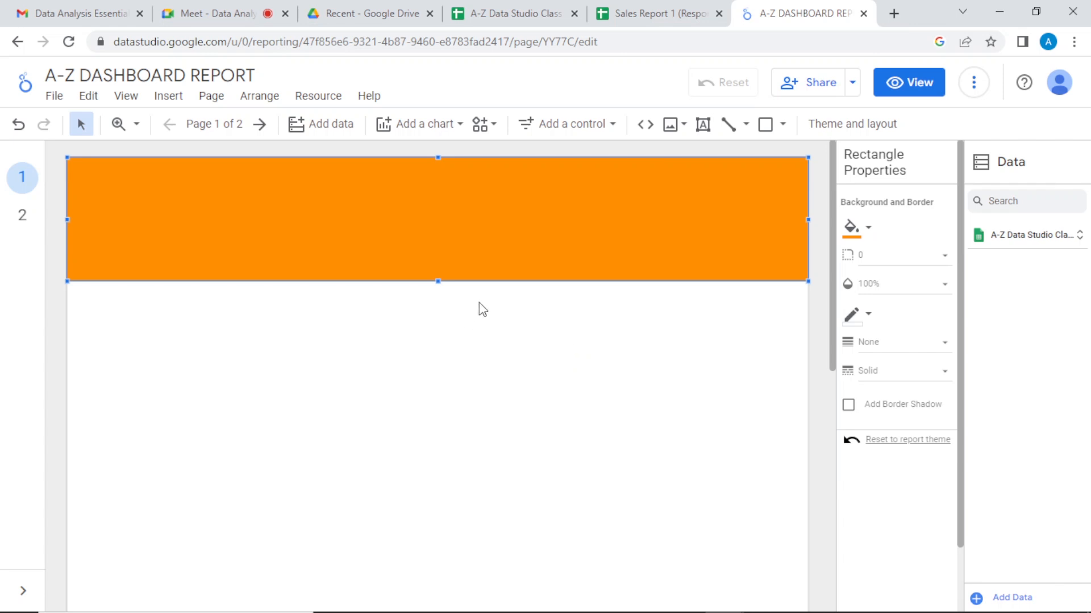
left_click(868, 229)
left_click(817, 429)
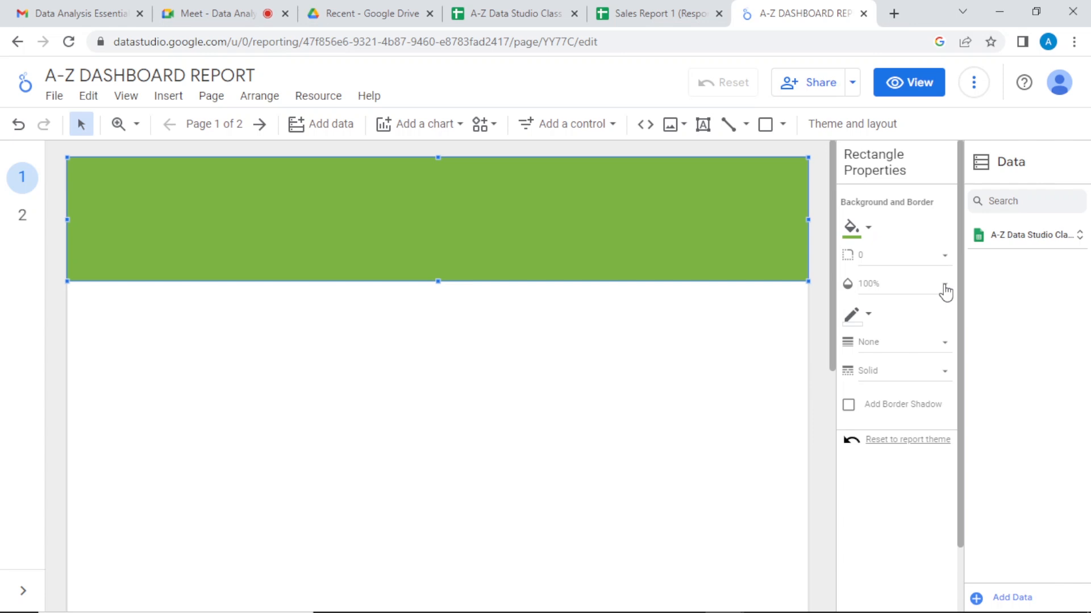
Try a black border on the header rectangle and set the border colour back to transparent
left_click(870, 318)
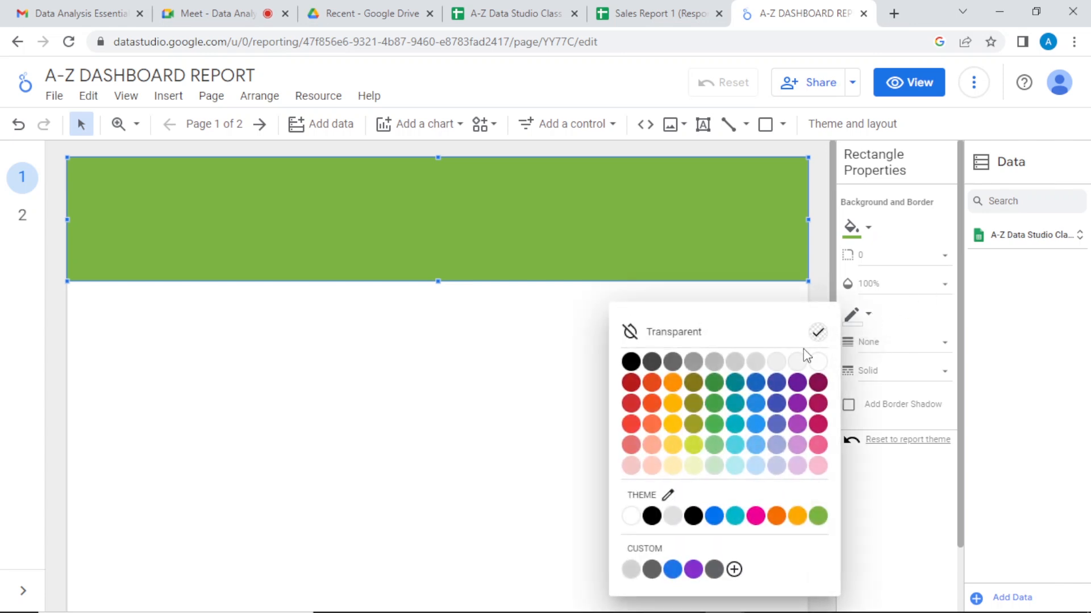
left_click(693, 516)
left_click(614, 350)
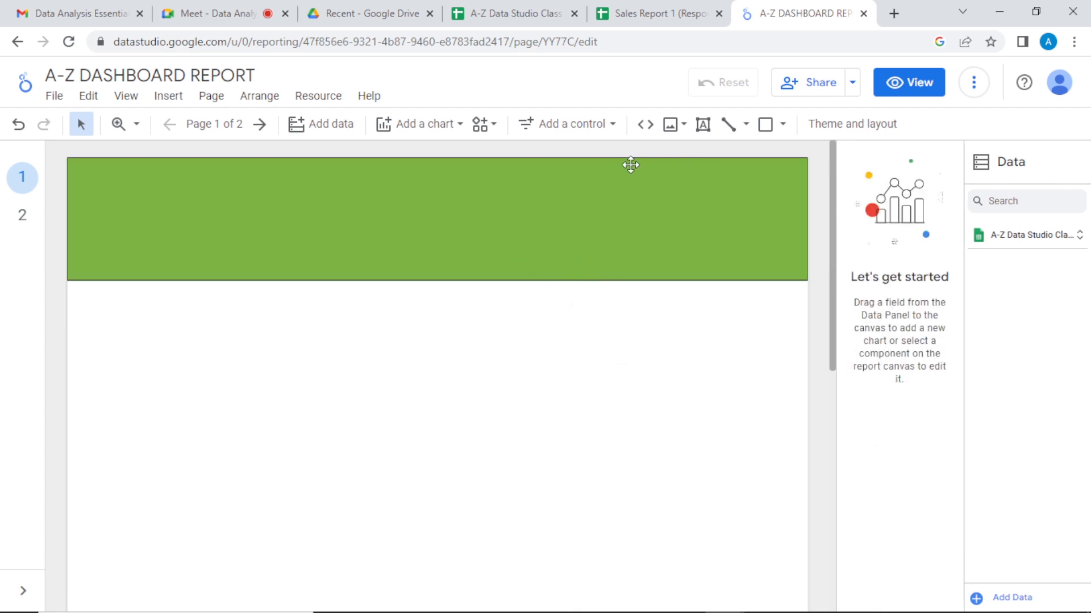
left_click(752, 201)
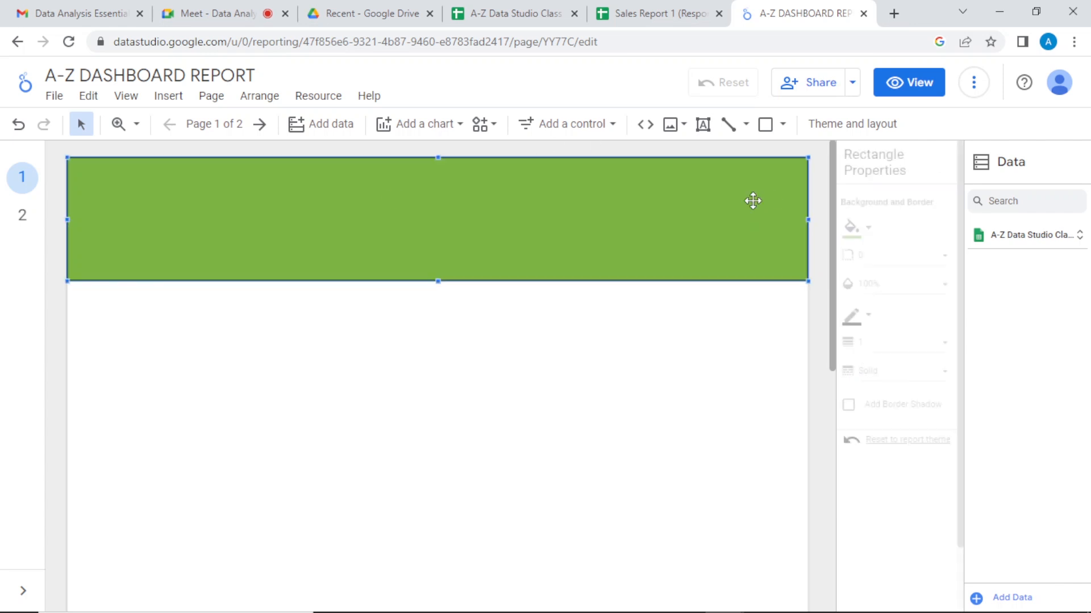
left_click(867, 317)
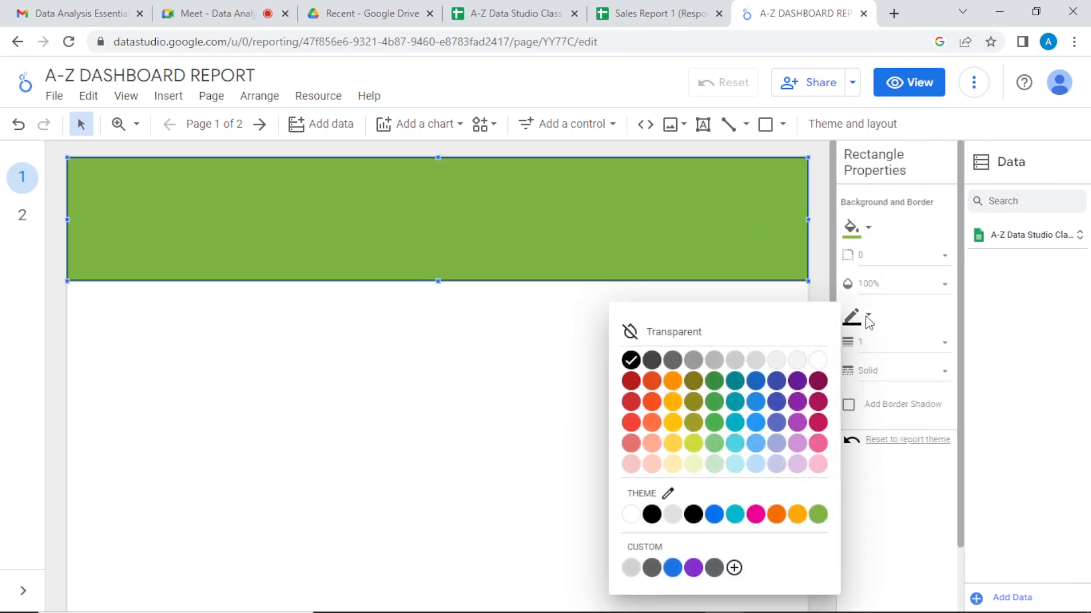
left_click(629, 330)
left_click(559, 349)
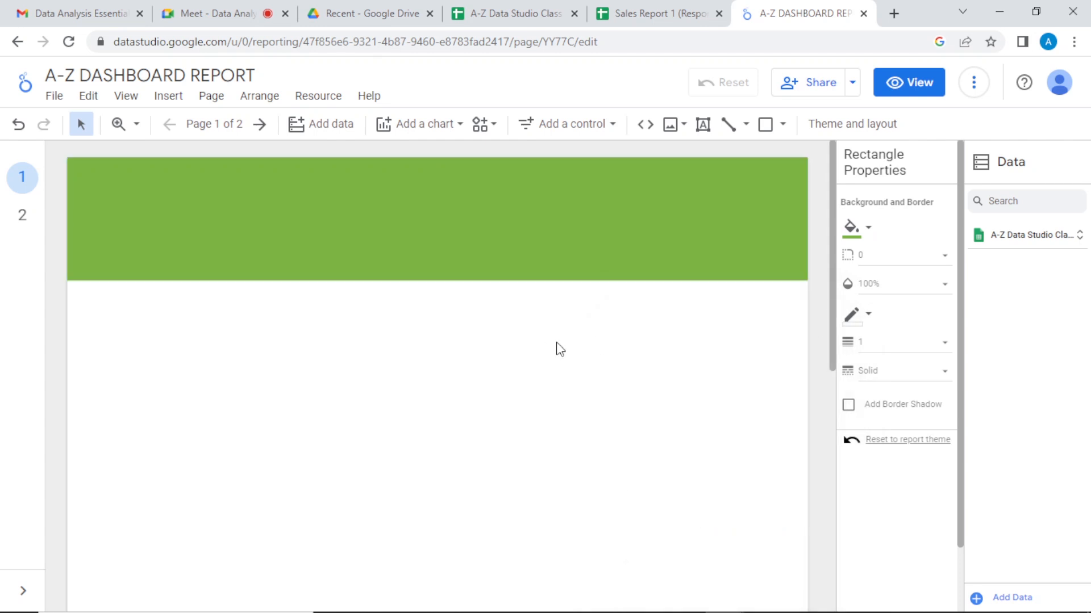
left_click(598, 250)
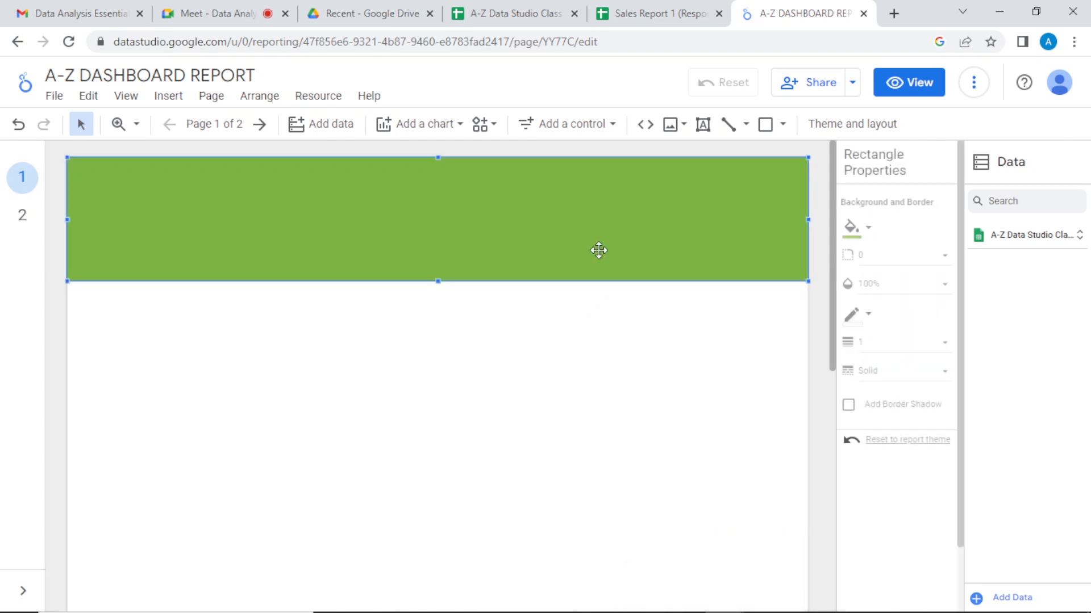
left_click(597, 360)
Draw a straight horizontal line across the full page width and move it up to just below the green header
left_click(727, 123)
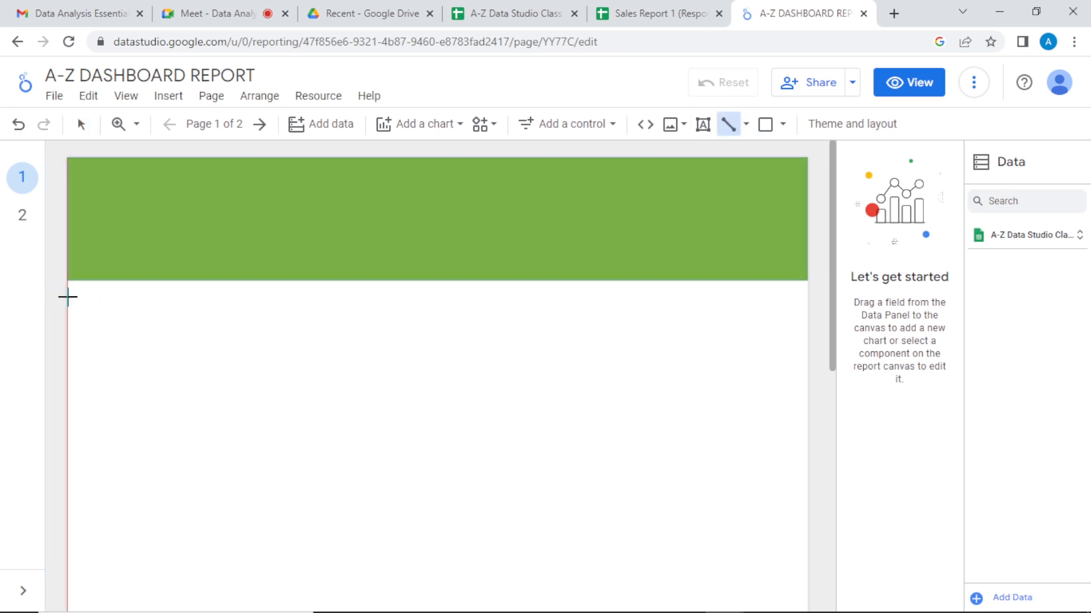
mouse_move(67, 310)
left_mouse_down()
mouse_move(574, 368)
mouse_move(781, 346)
mouse_move(803, 321)
left_mouse_up()
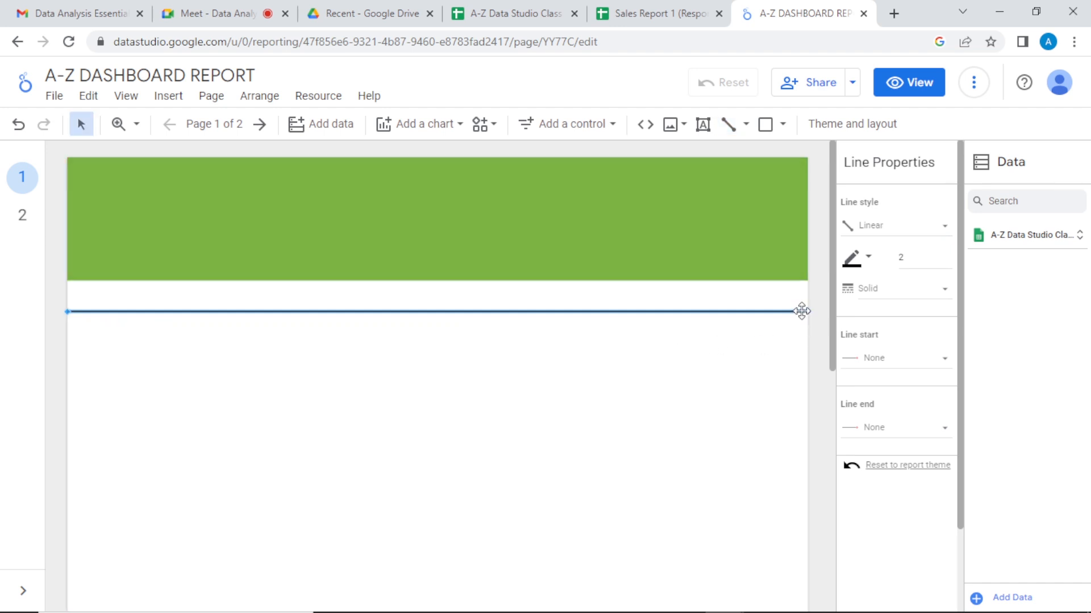
left_click_drag(802, 311, 800, 287)
left_click(755, 328)
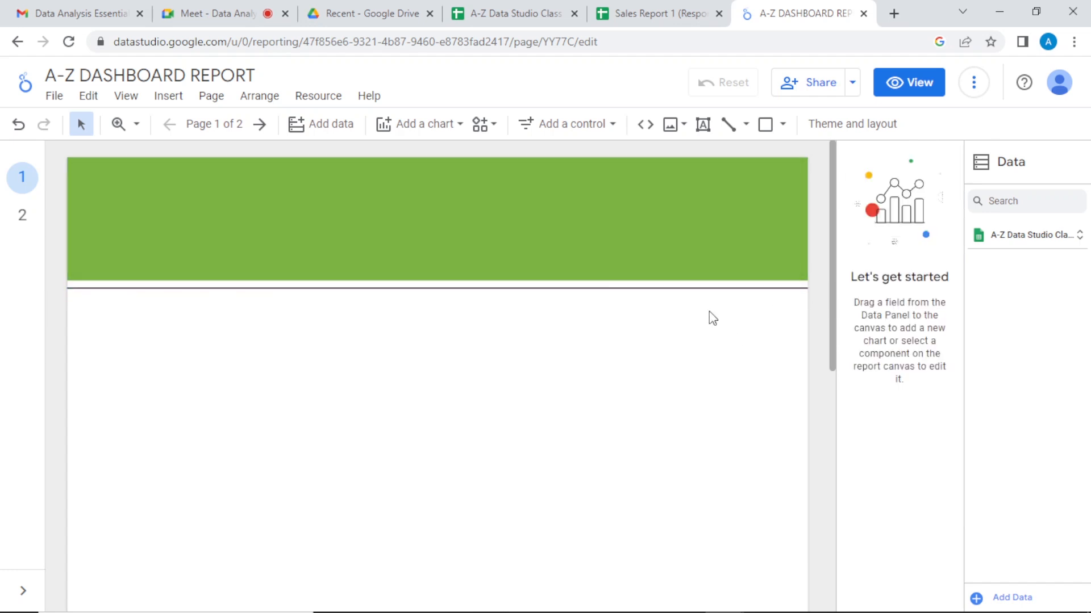
Set the colour of the line below the header to the green theme colour
left_click(703, 288)
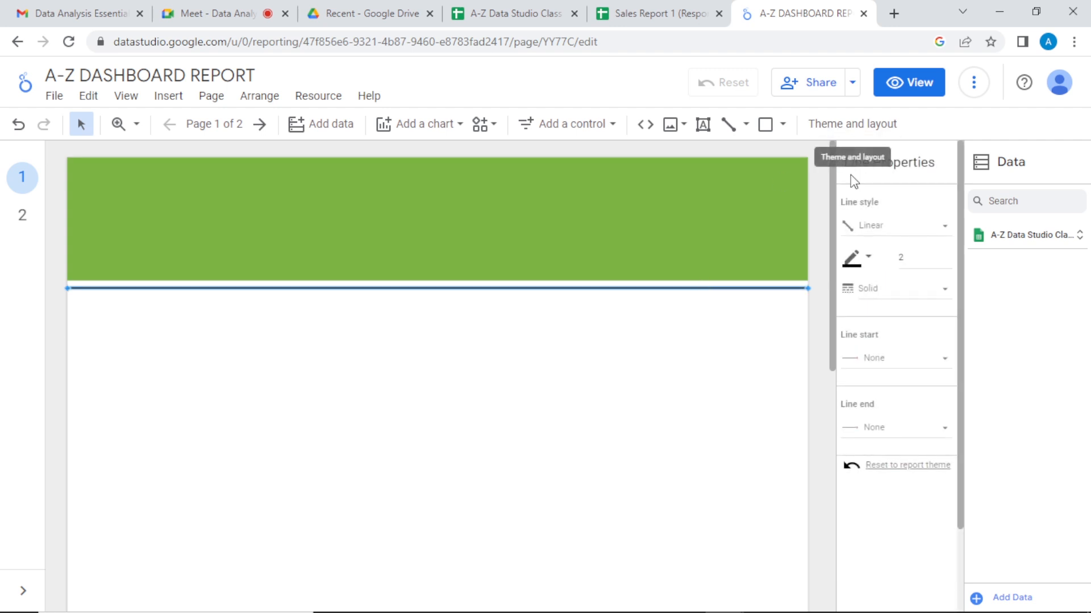
left_click(866, 259)
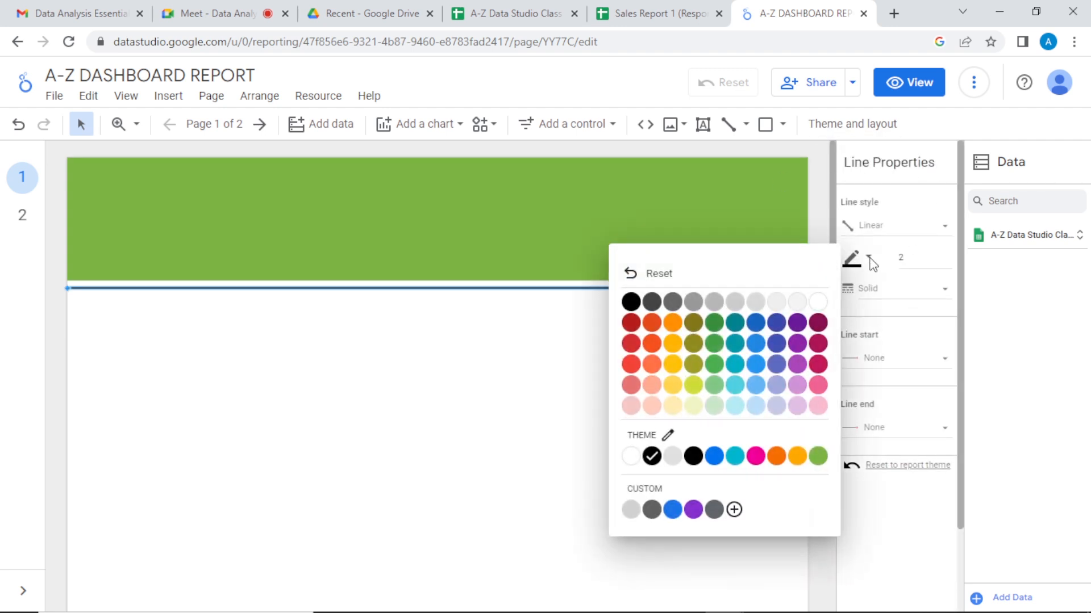
left_click(818, 456)
left_click(585, 397)
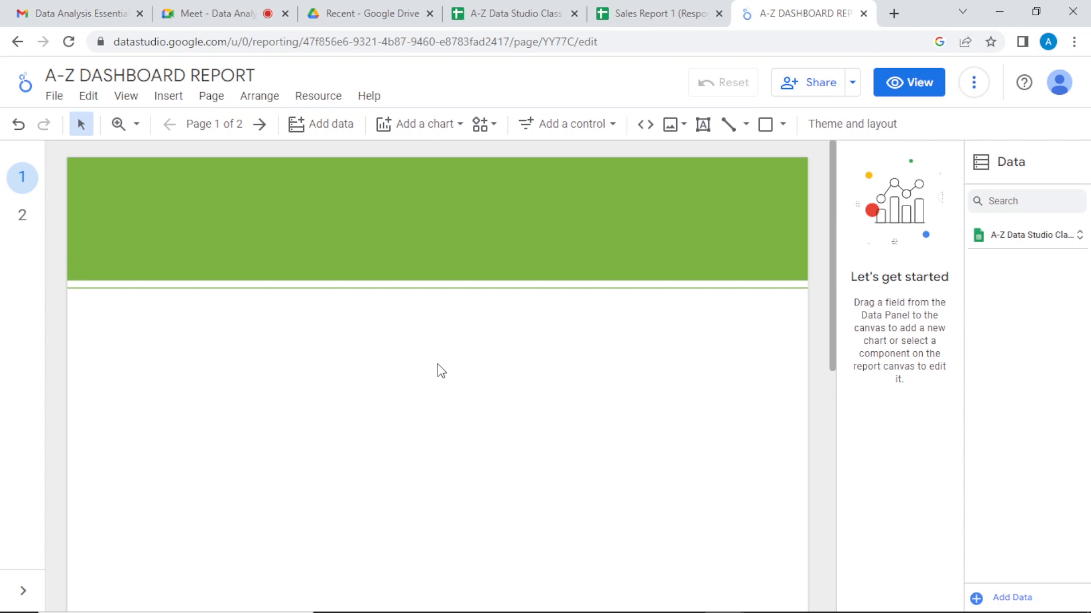
Draw a rectangle in the left half of page 1 below the green line and make its fill transparent
left_click(765, 124)
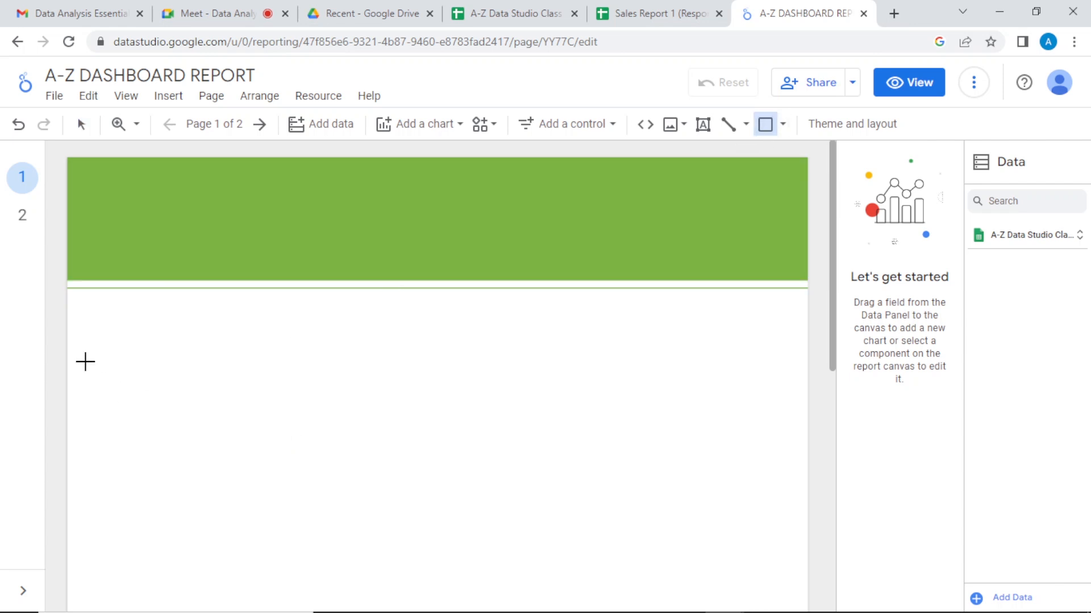
left_click_drag(86, 328, 390, 499)
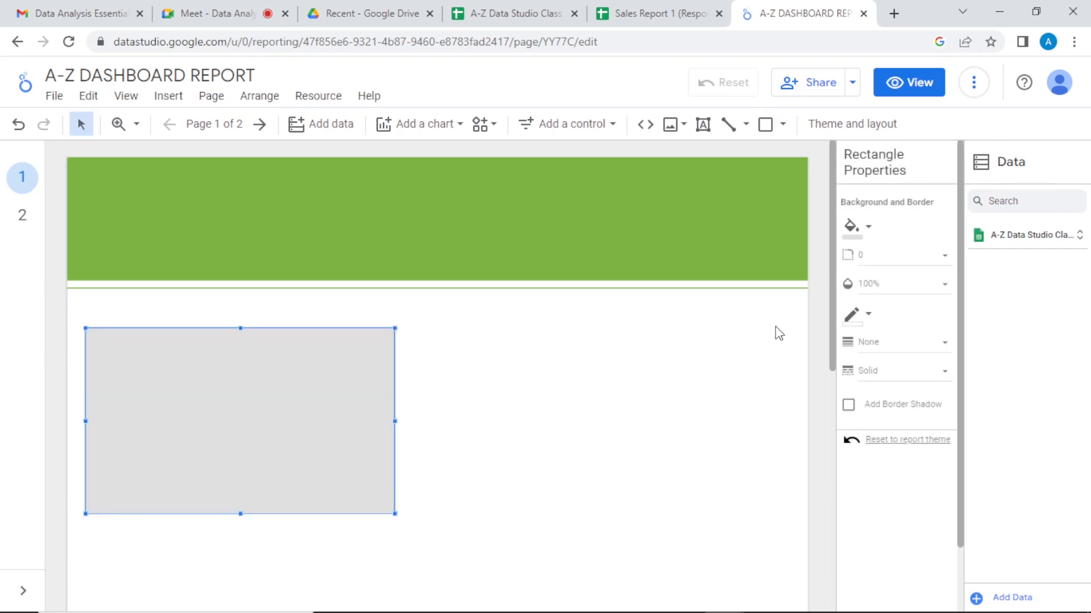
left_click(869, 230)
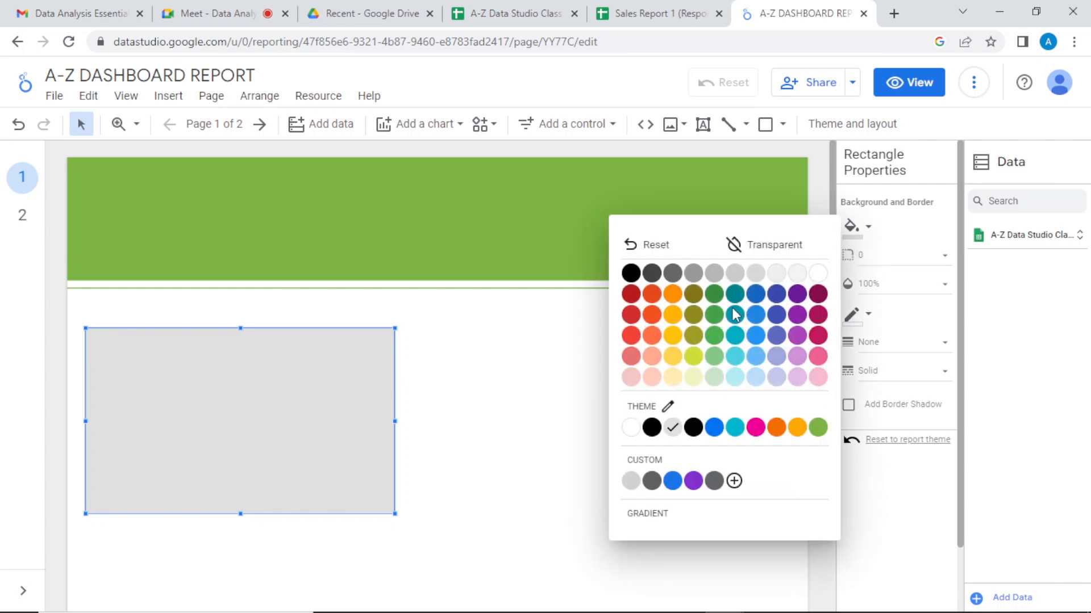
left_click(756, 253)
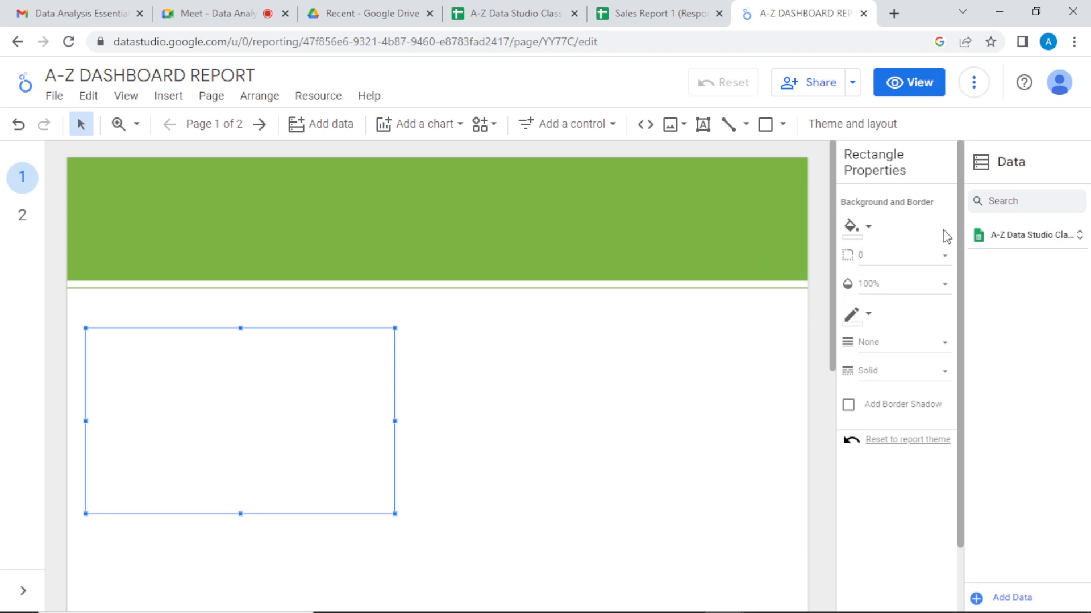
Give the transparent rectangle a border in the green theme colour with a weight of 3
left_click(866, 318)
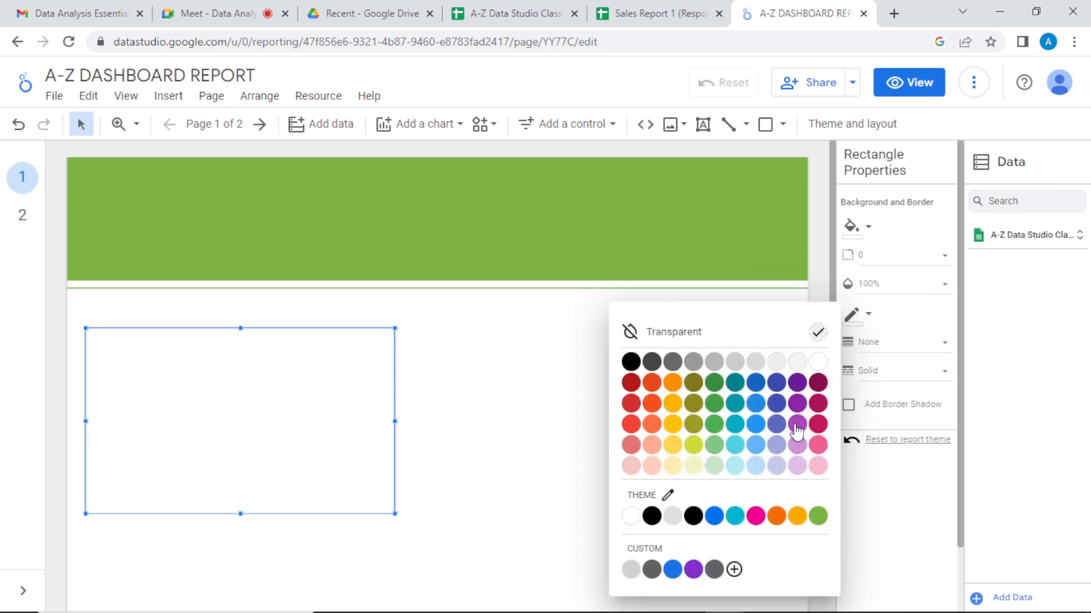
left_click(818, 515)
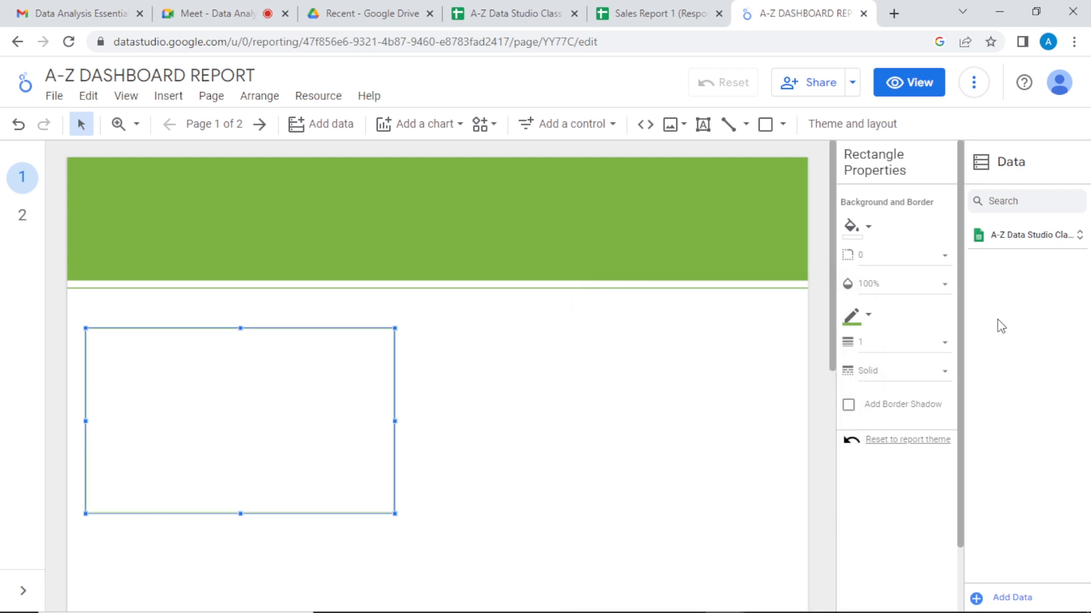
left_click(944, 343)
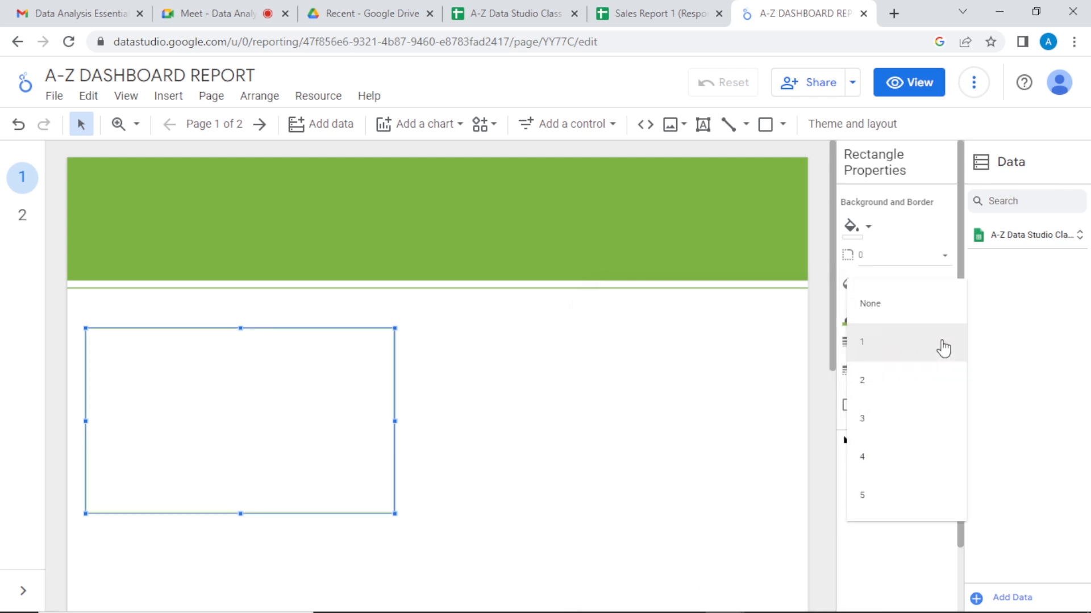
left_click(868, 420)
left_click(589, 481)
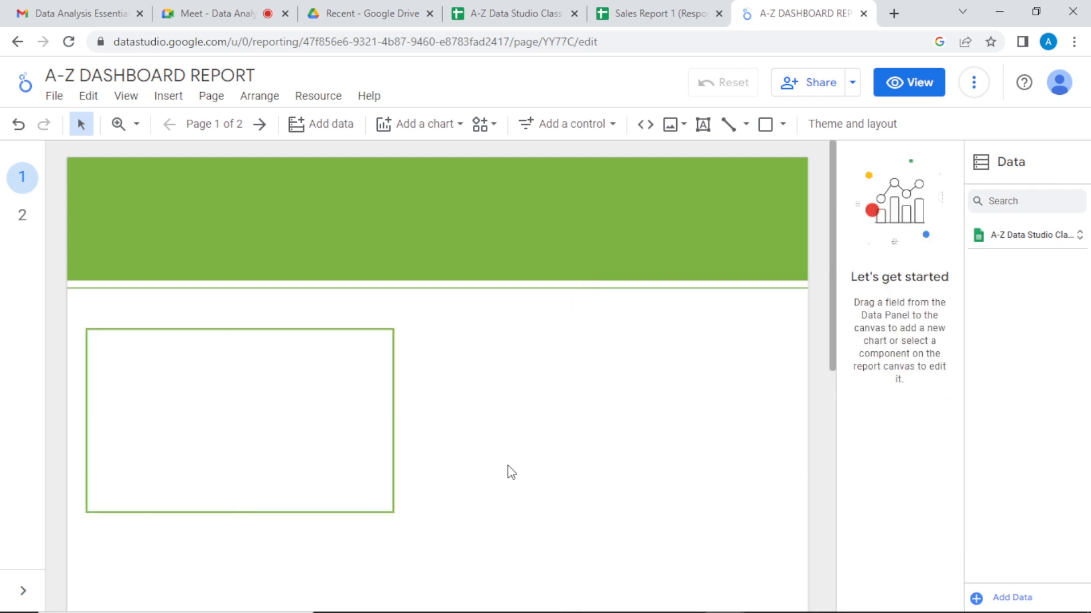
Draw a thin footer rectangle across the bottom edge of page 1 and fill it with the green theme colour
left_click(342, 417)
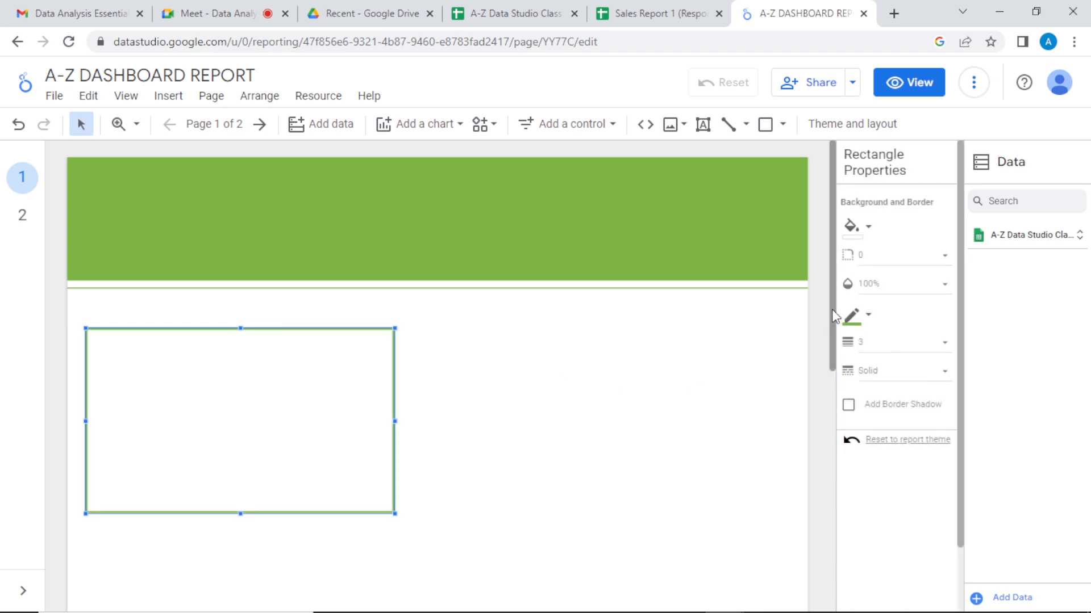
left_click_drag(831, 308, 854, 583)
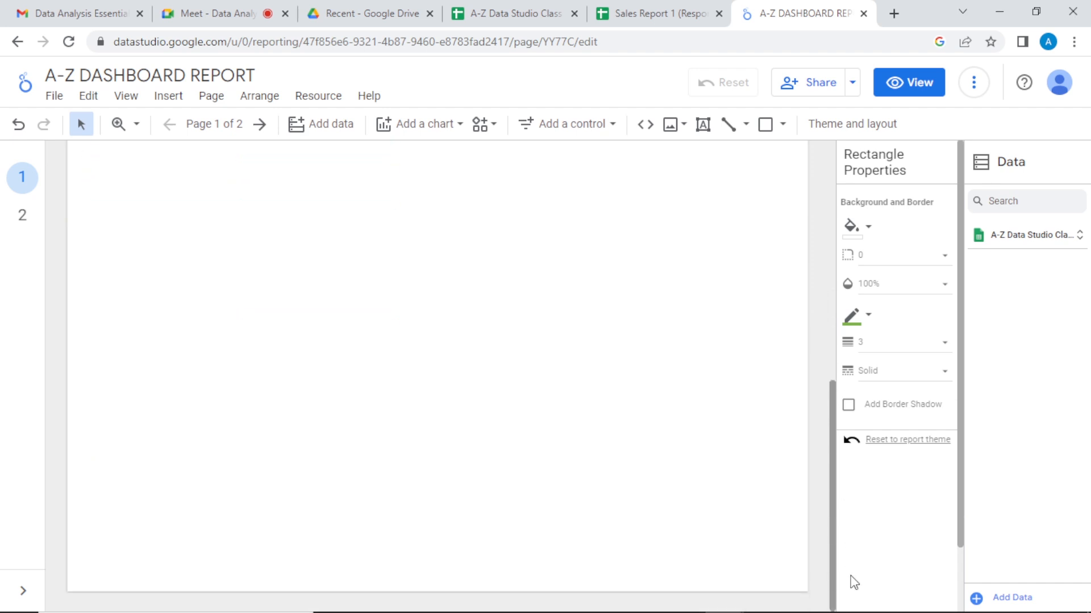
left_click(765, 124)
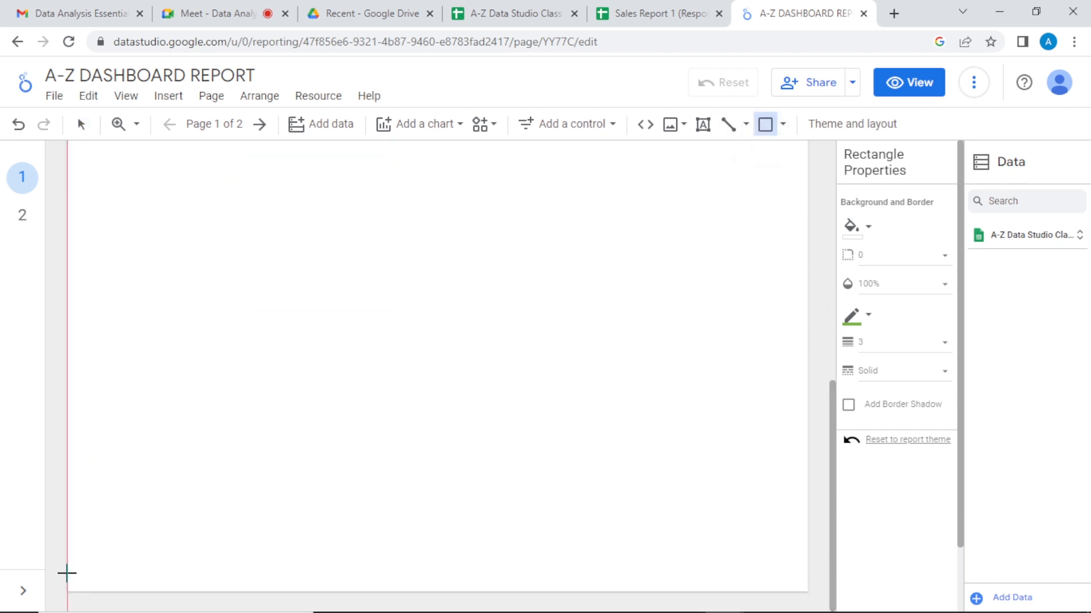
left_click_drag(67, 575, 811, 594)
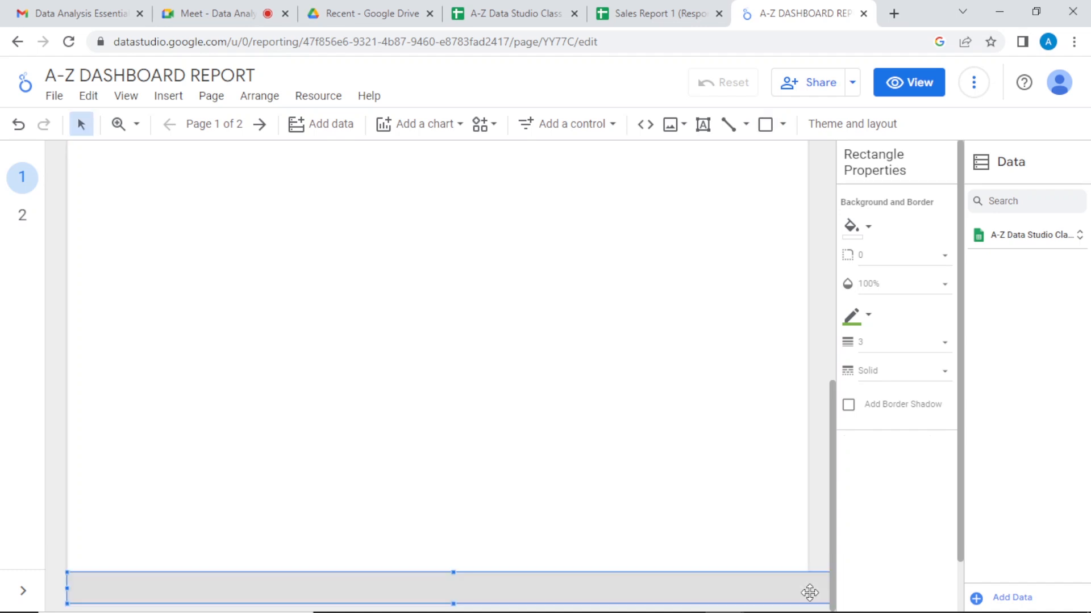
left_click(864, 232)
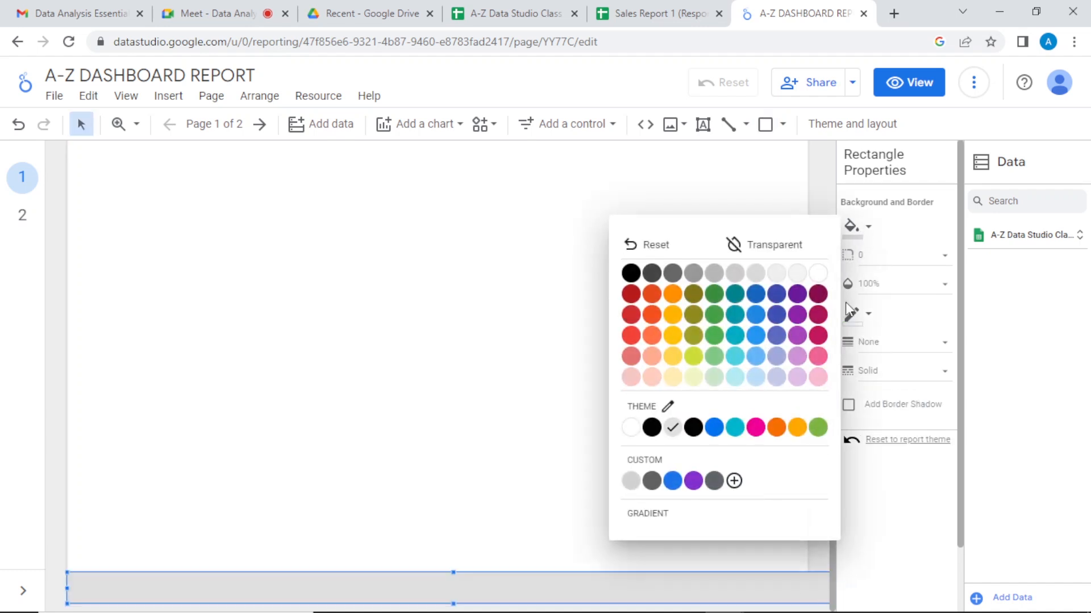
left_click(818, 427)
left_click(590, 423)
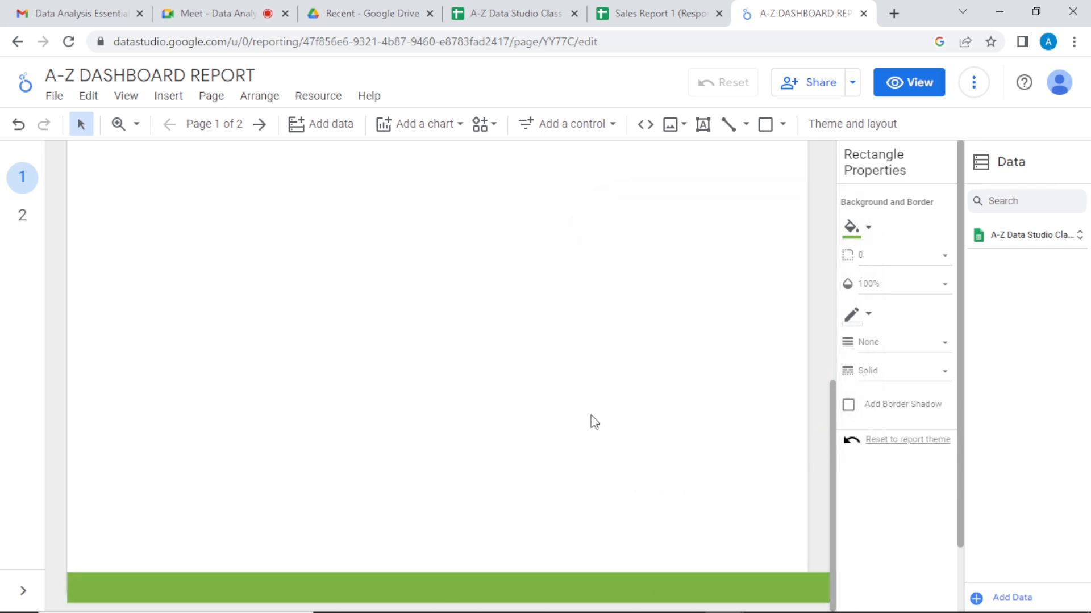
Add a text box just above the green footer bar reading "Powered by Living Fountain Enterprises Limited"
left_click(702, 123)
left_click(347, 537)
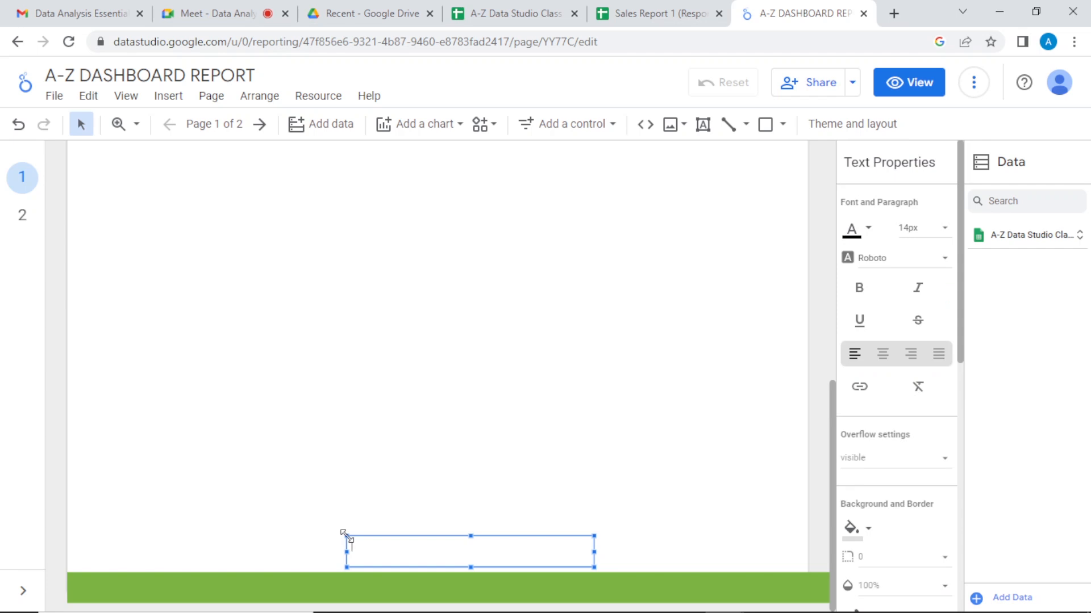
type("spon")
type("we")
type("red ")
type("by Living ")
type("Fountain En")
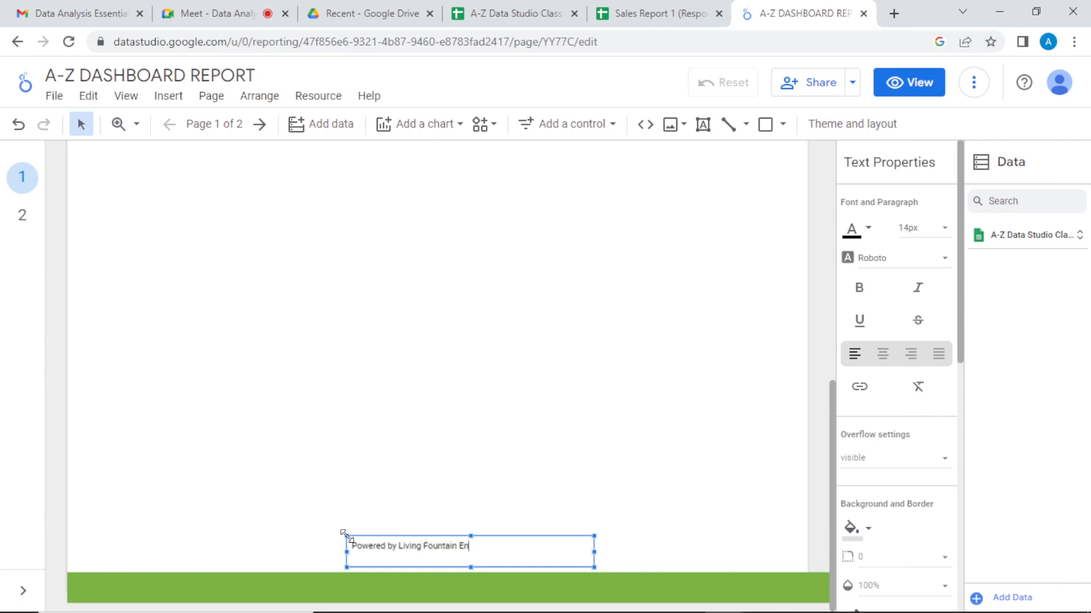
type("terprises Limited")
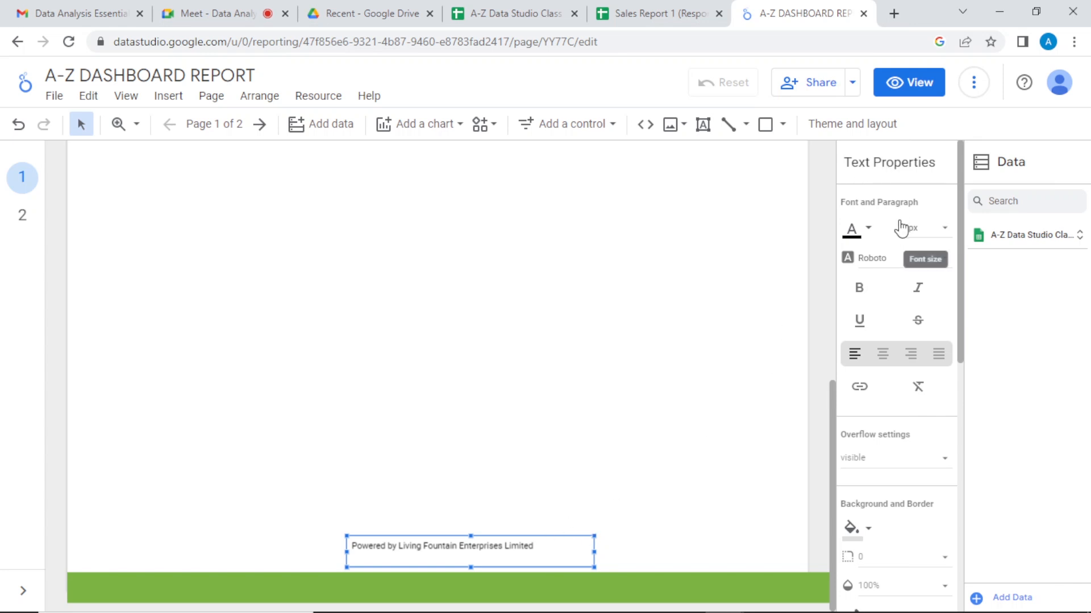
Centre the footer text within its box and set its font colour to white
left_click(879, 364)
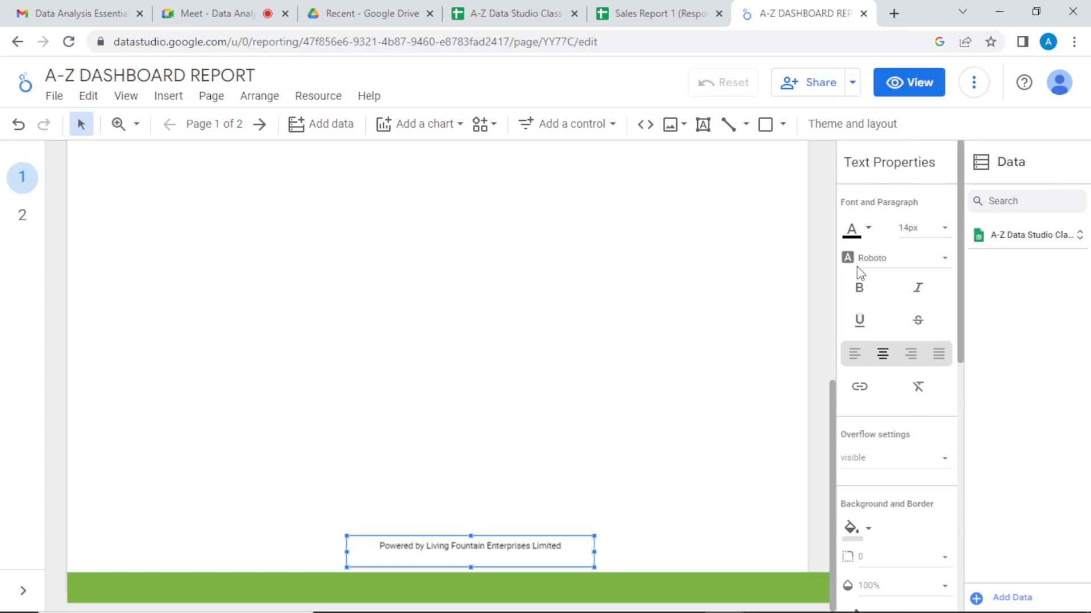
left_click(868, 230)
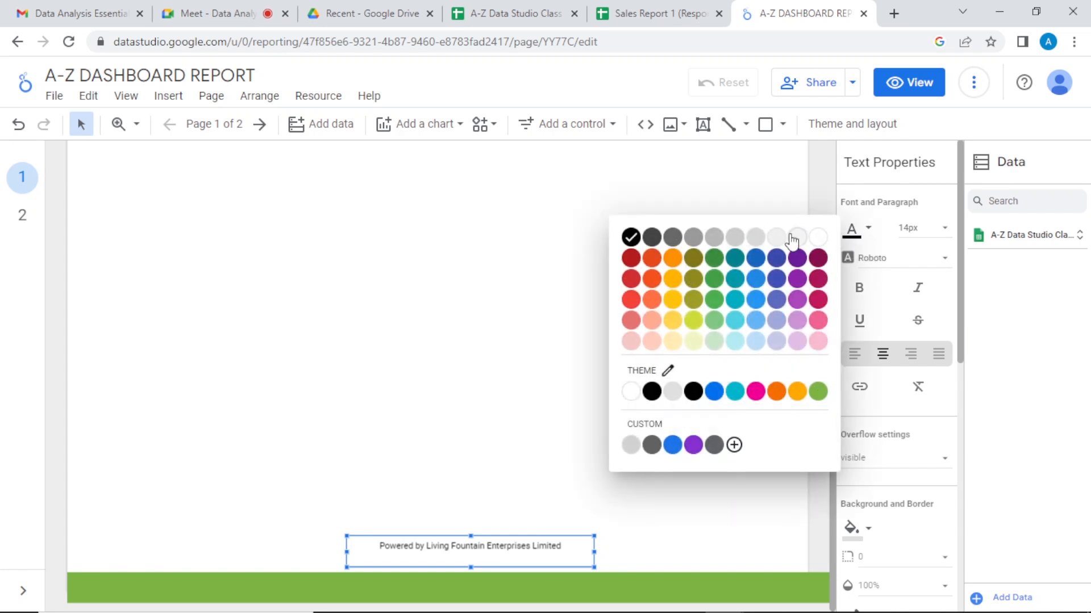
left_click(818, 236)
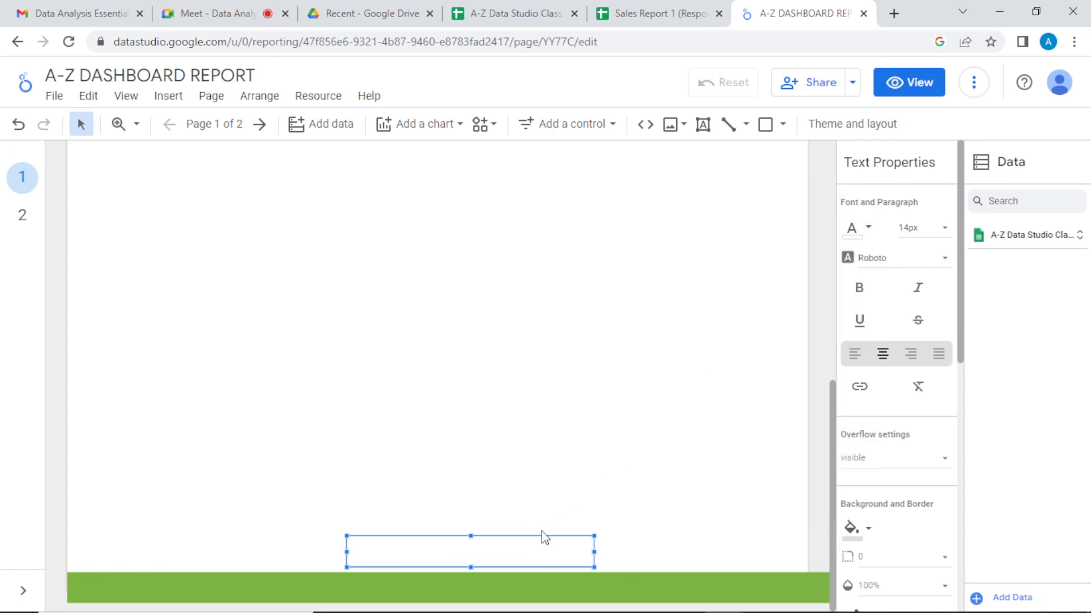
Place the white text on the green footer bar and shift the bar to meet the page's bottom and right edges
left_click_drag(543, 538, 535, 578)
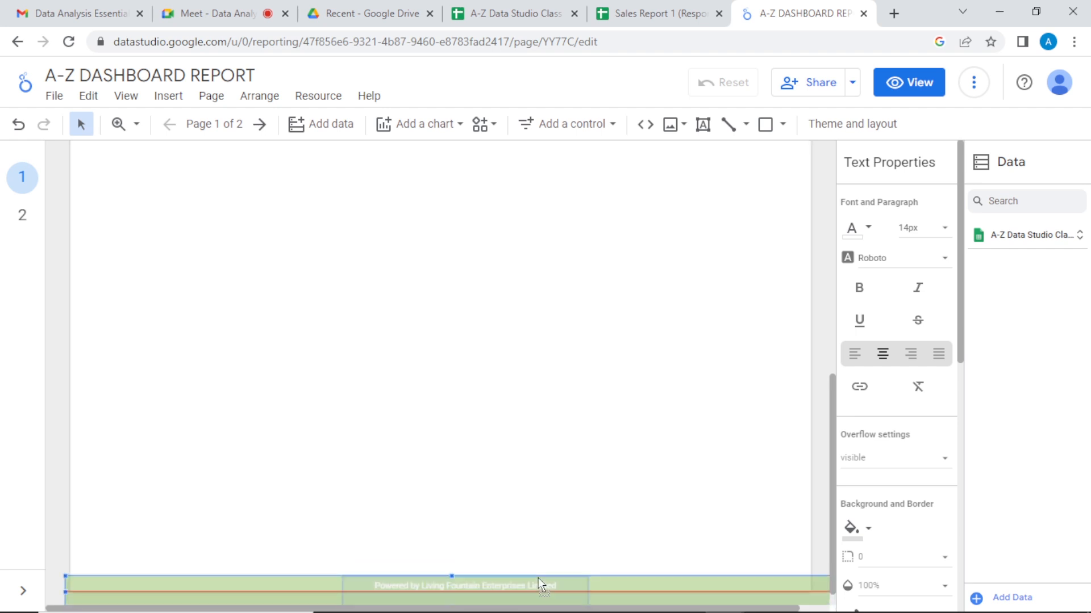
left_click(590, 577)
left_click_drag(594, 578, 574, 570)
left_click(526, 585)
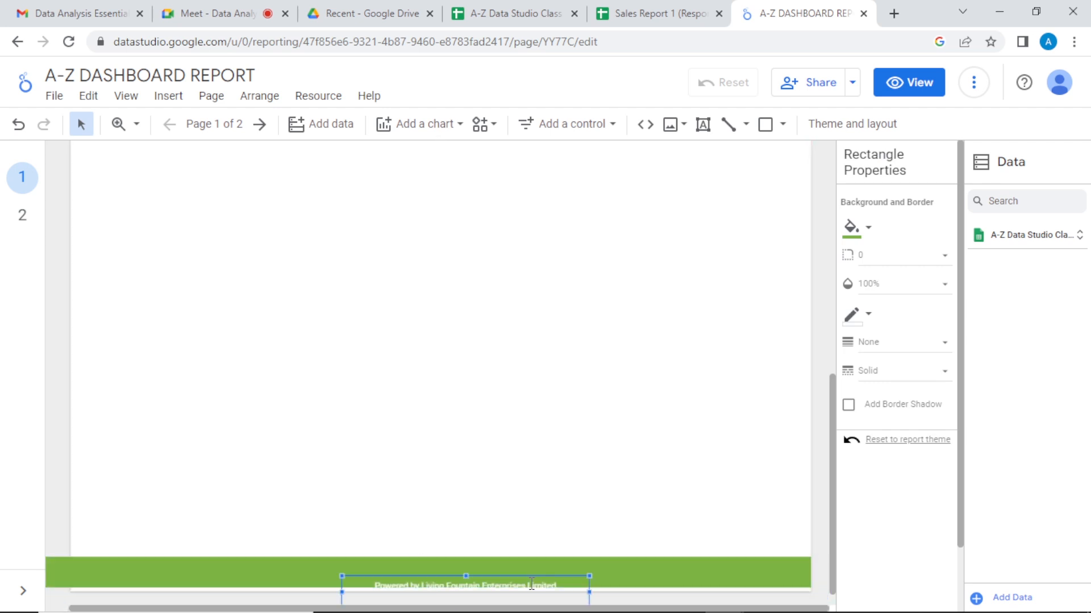
left_click_drag(701, 572, 699, 576)
left_click(542, 587)
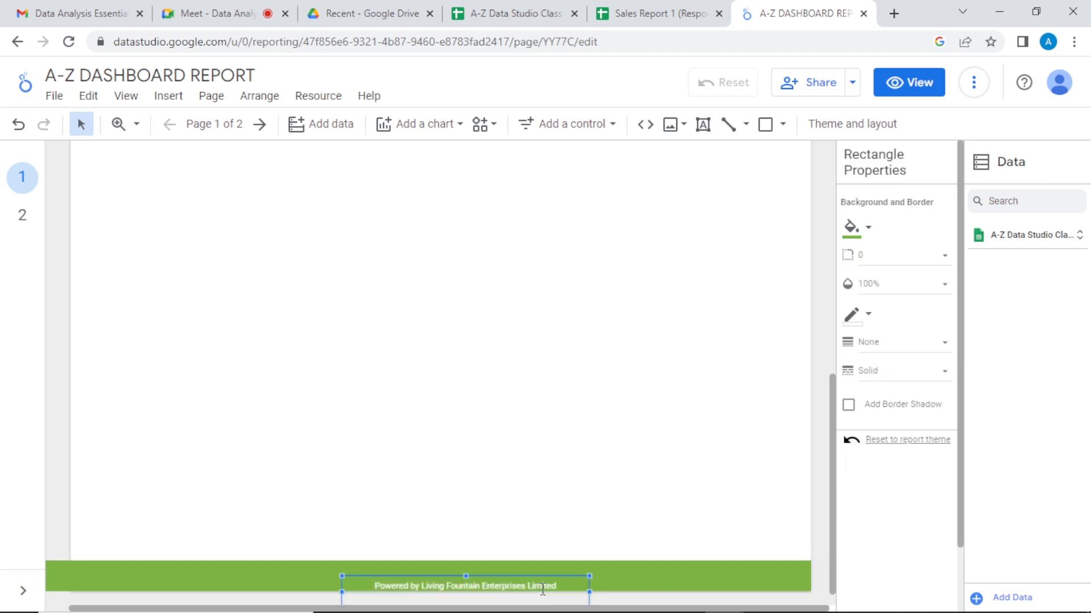
left_click_drag(538, 577, 539, 568)
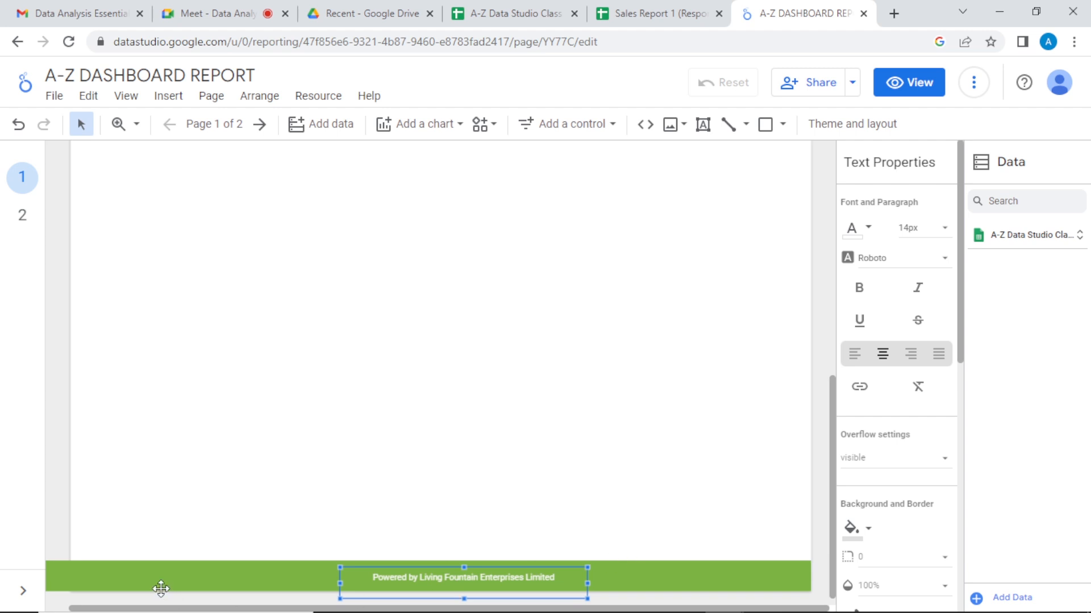
Shorten the footer bar's overhanging left end so that it lines up with the page's left edge
left_click(108, 577)
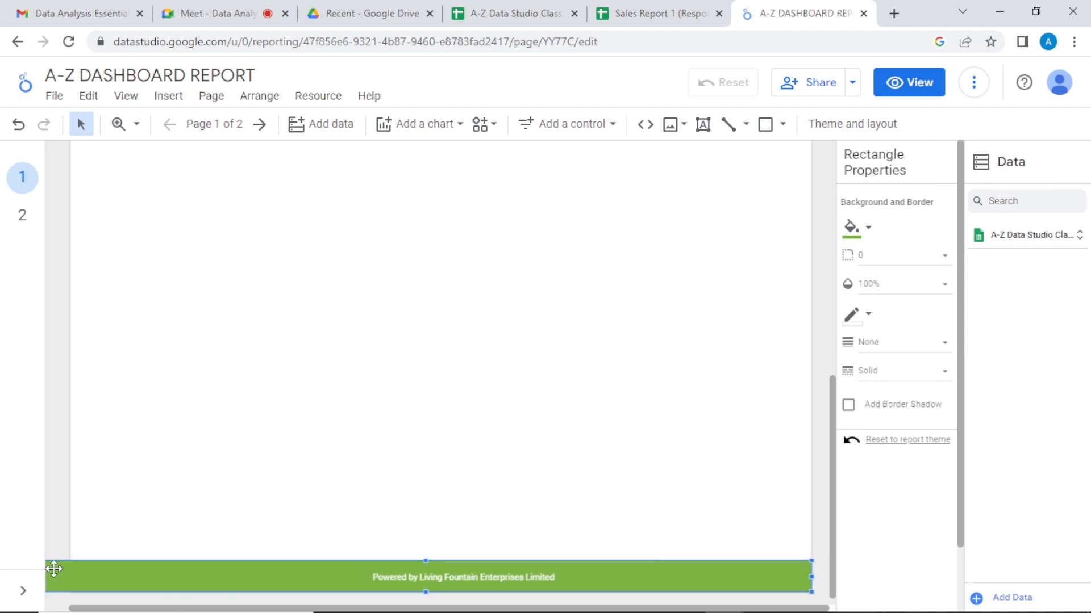
left_click(137, 125)
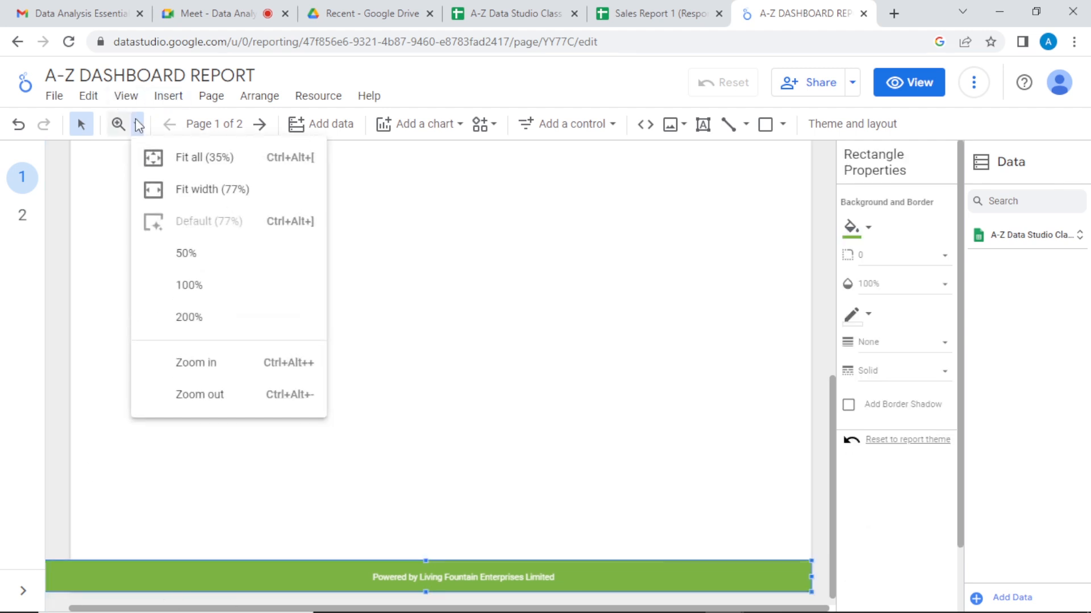
left_click(224, 413)
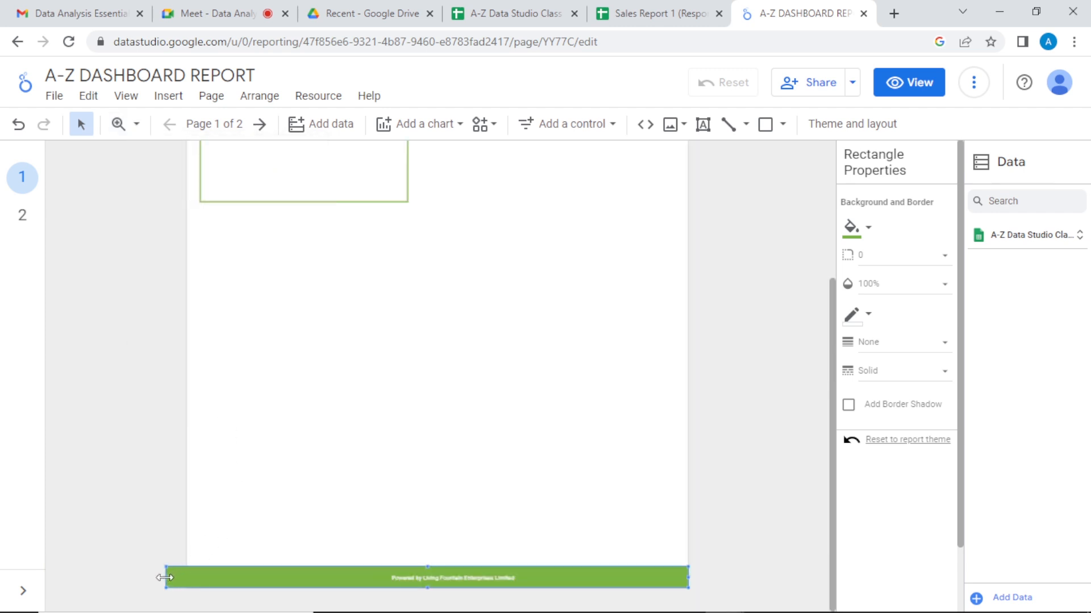
left_click_drag(166, 577, 184, 578)
left_click(715, 489)
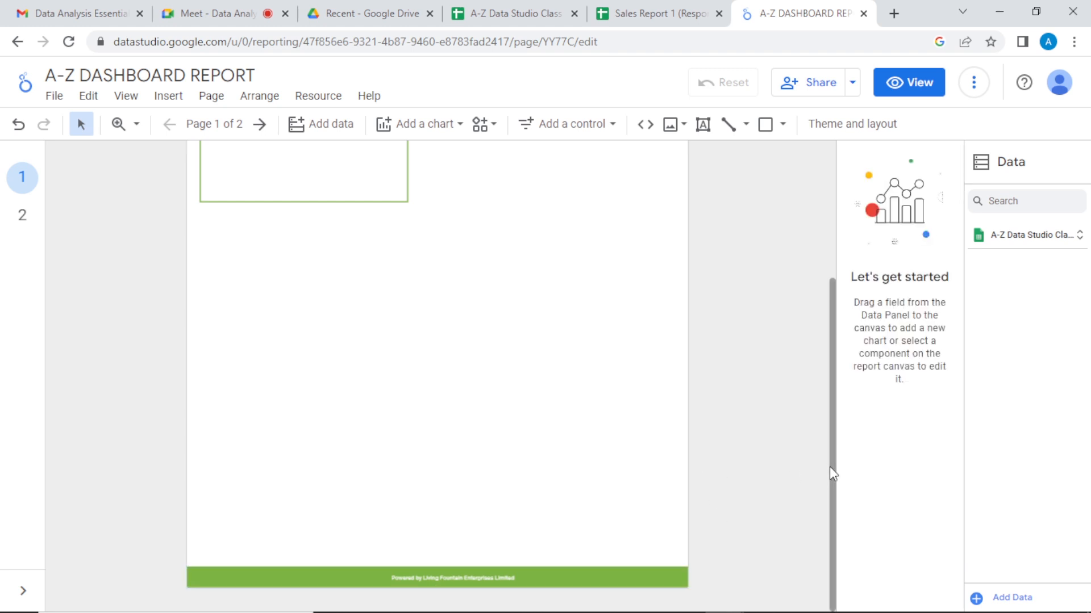
left_click_drag(830, 466, 812, 316)
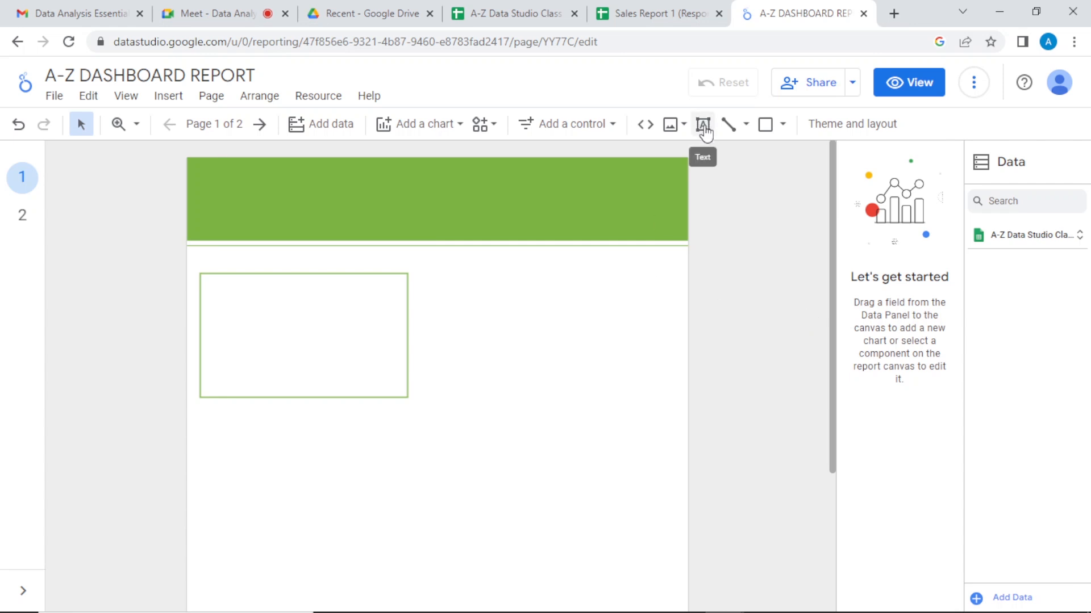
Upload the "Almaskan Logo AI png" image from the computer and fit it at reduced size inside the left end of the green header
left_click(672, 125)
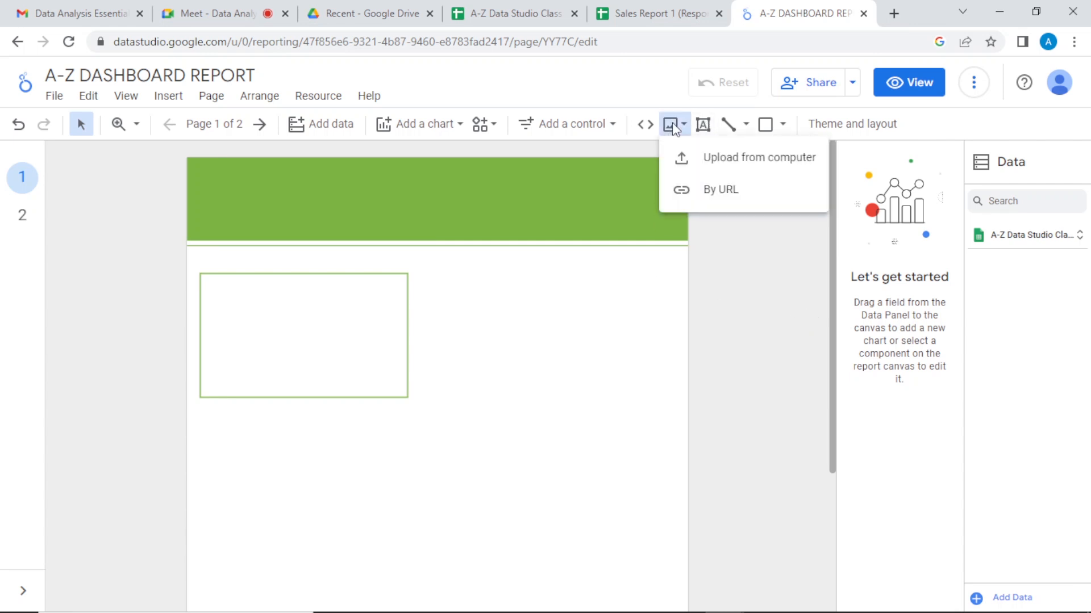
left_click(705, 169)
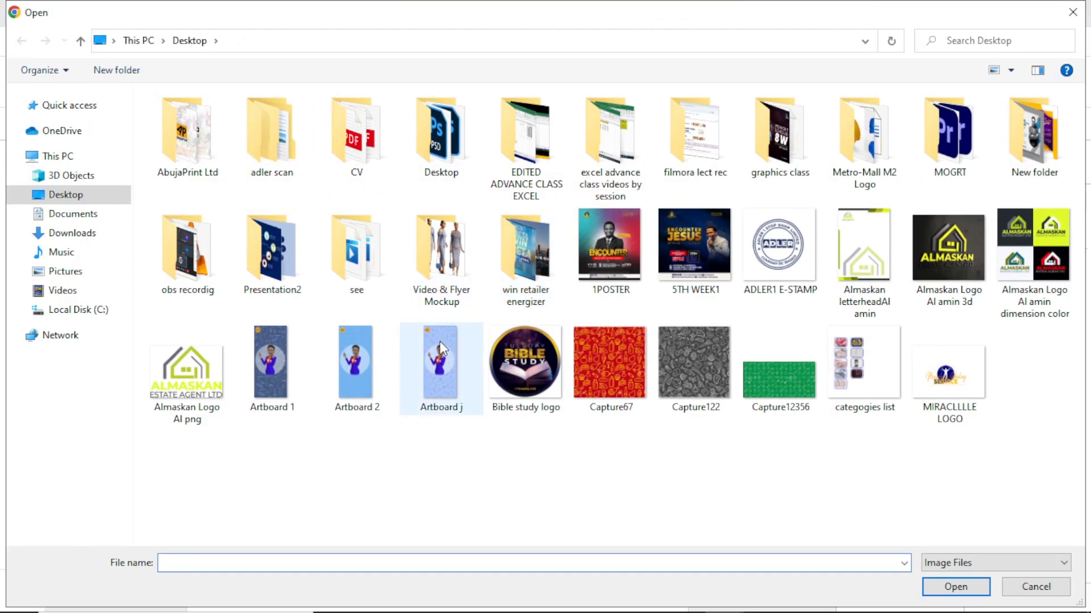
left_click(191, 375)
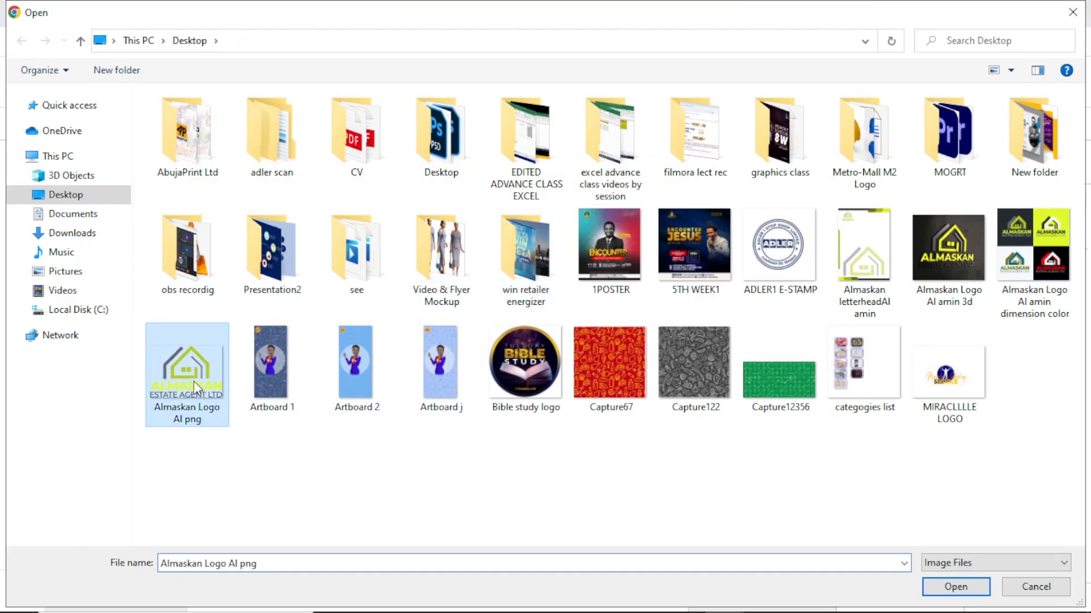
left_click(956, 589)
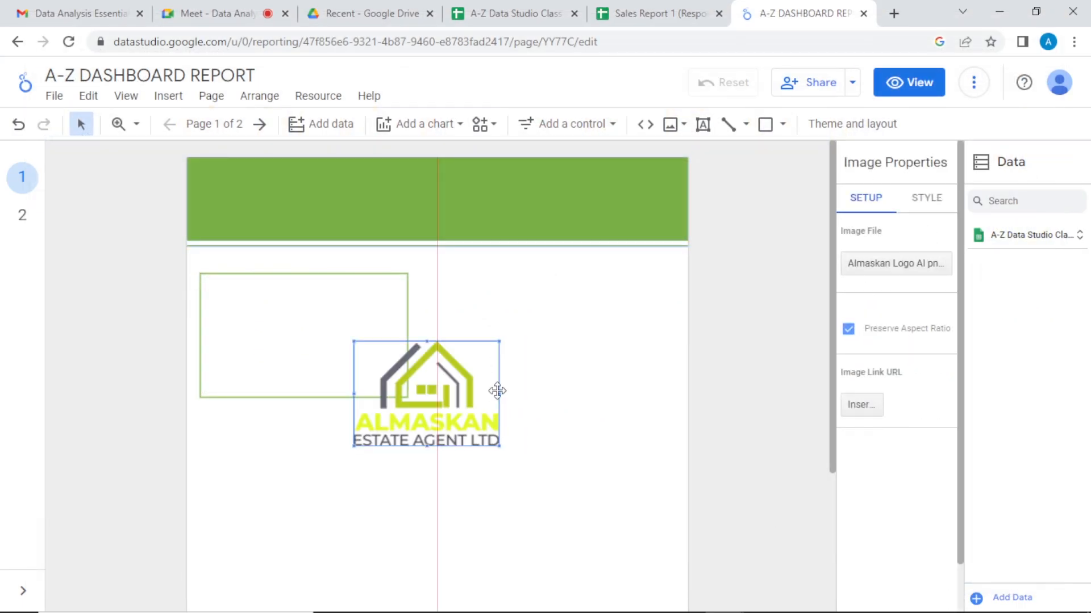
left_click_drag(499, 394, 270, 198)
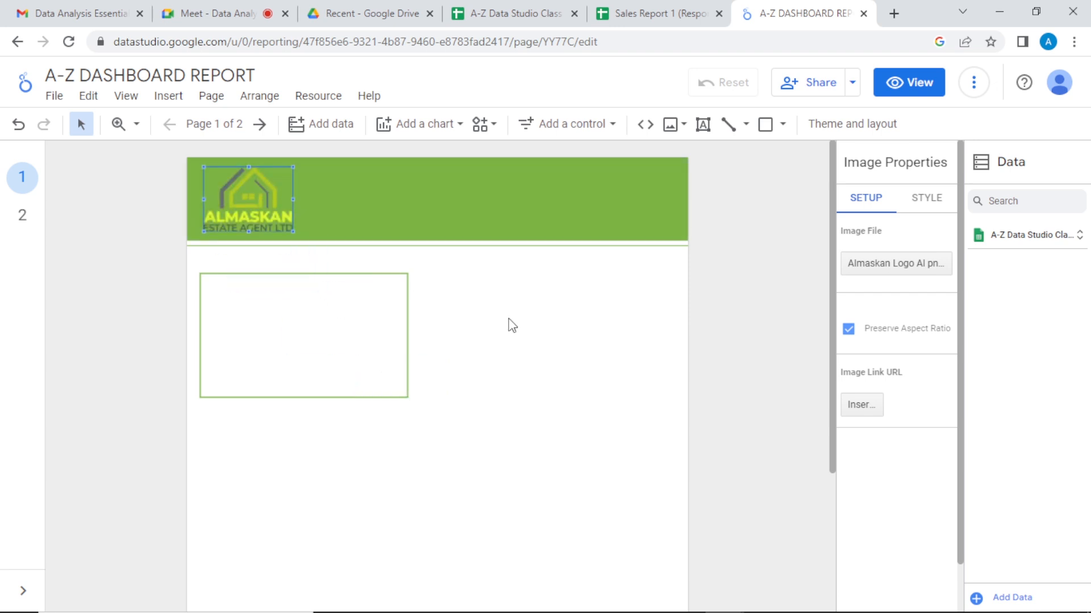
left_click(545, 341)
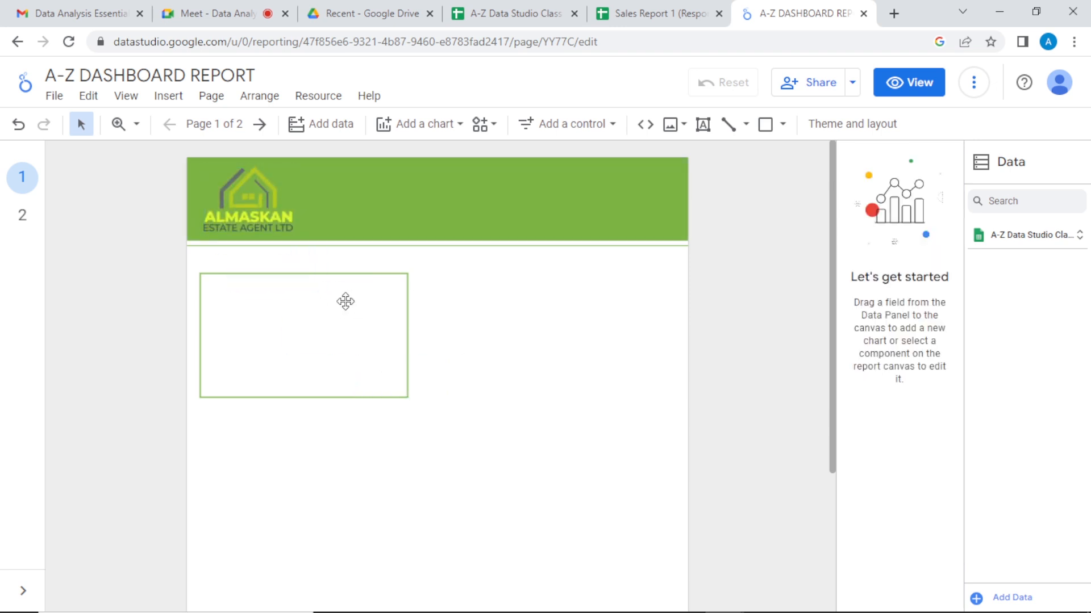
left_click(256, 211)
left_click(509, 345)
Draw a short vertical line just right of the header logo, colour it white and centre it within the header's height
left_click(728, 124)
mouse_move(203, 167)
left_mouse_down()
mouse_move(343, 167)
mouse_move(319, 161)
mouse_move(319, 227)
left_mouse_up()
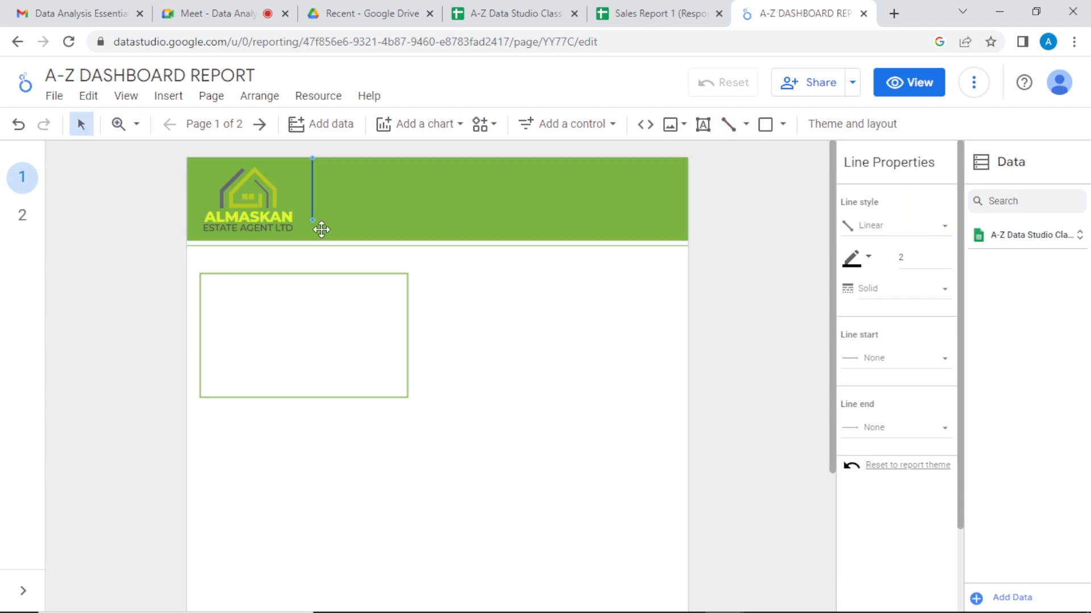
left_click(865, 258)
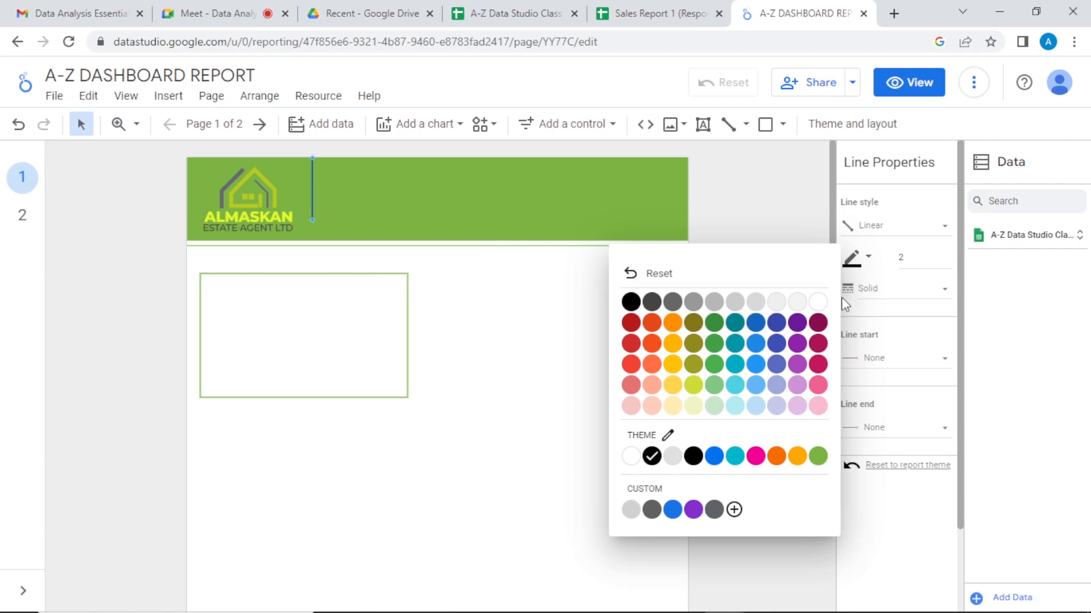
left_click(818, 302)
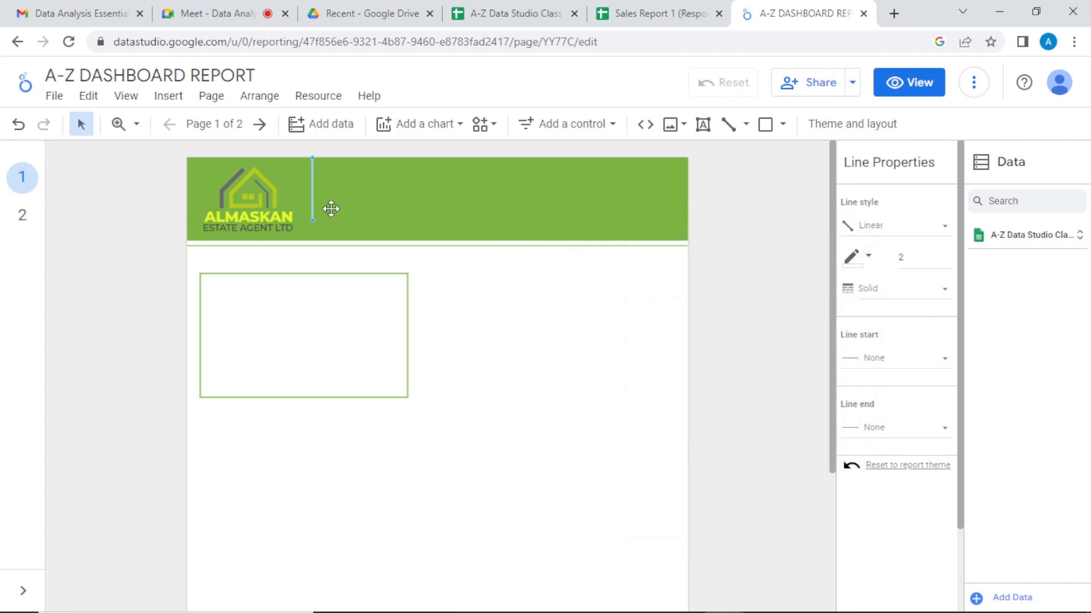
left_click_drag(313, 196, 310, 205)
left_click(548, 391)
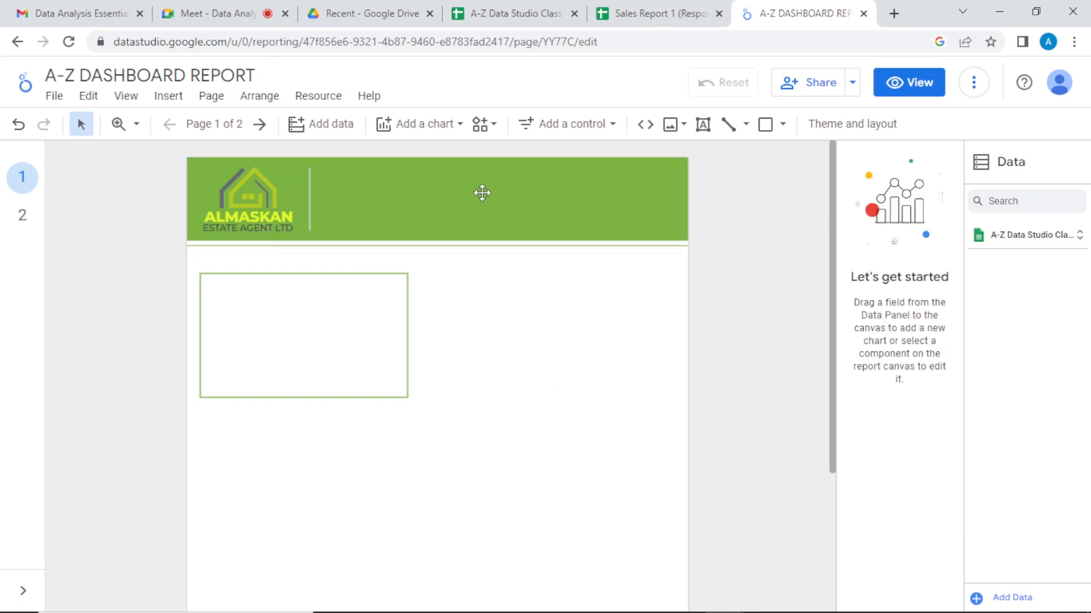
left_click(258, 294)
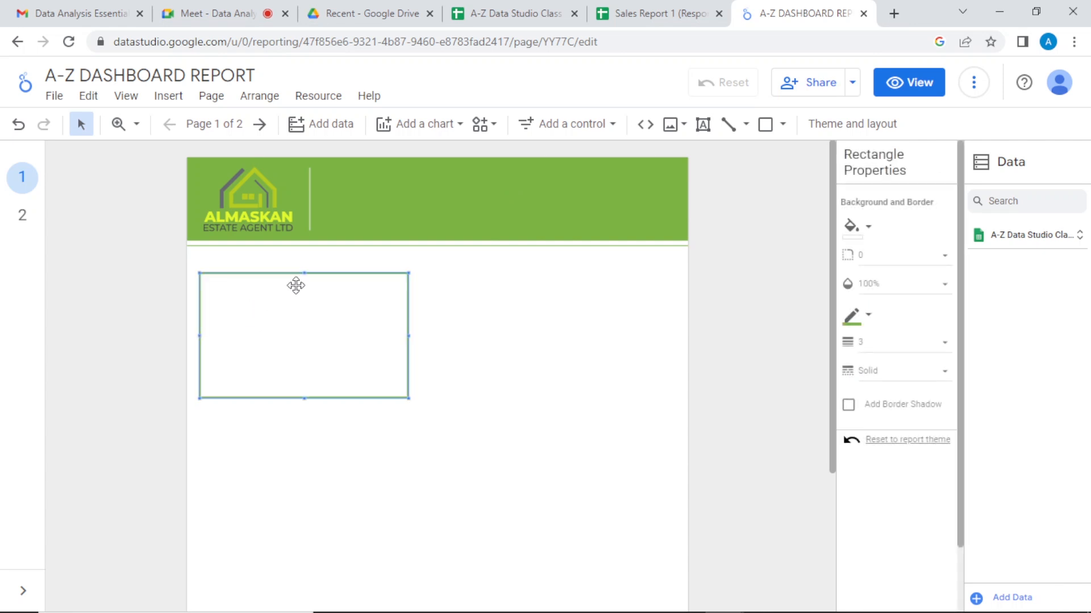
left_click(514, 386)
left_click(359, 331)
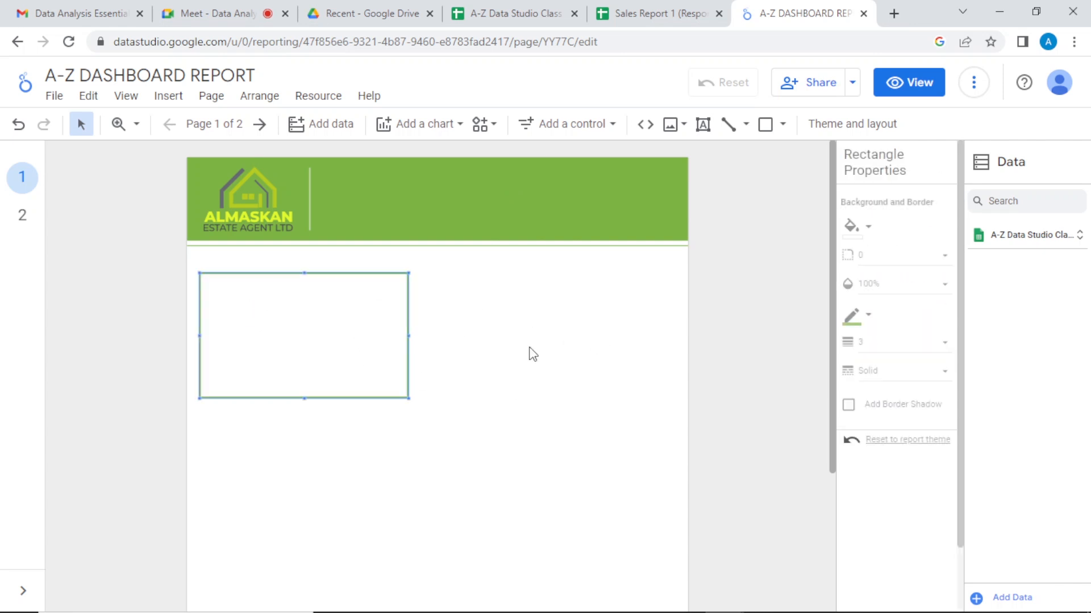
left_click(533, 349)
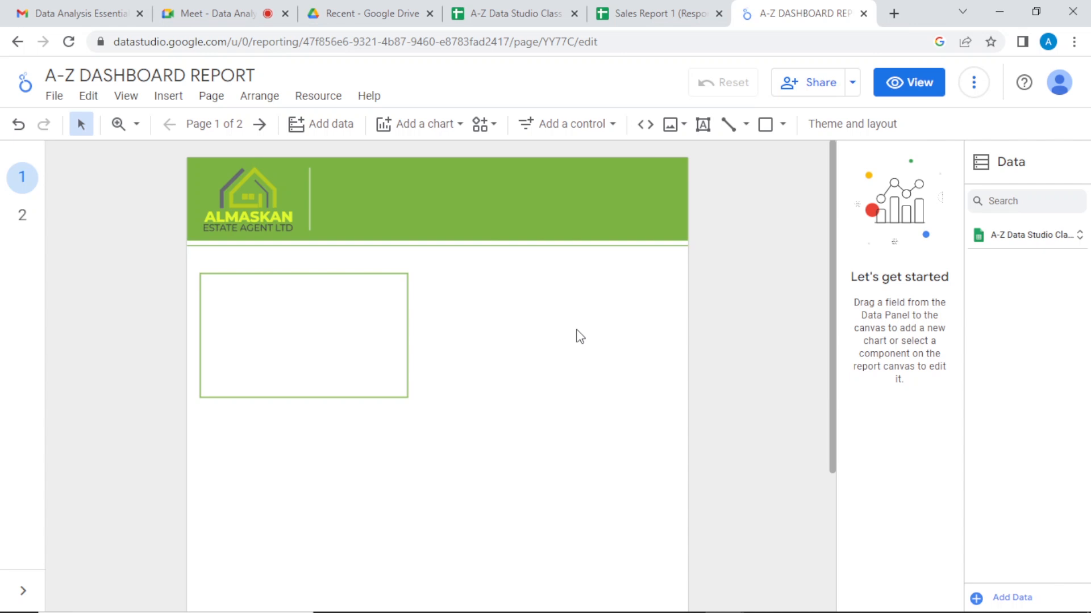
left_click(684, 126)
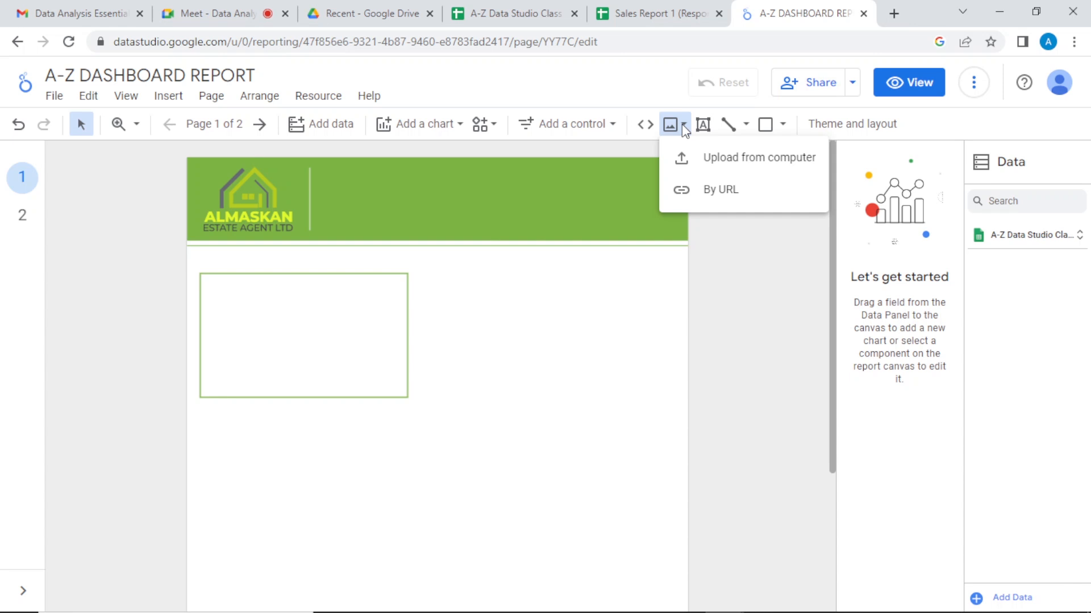
left_click(486, 378)
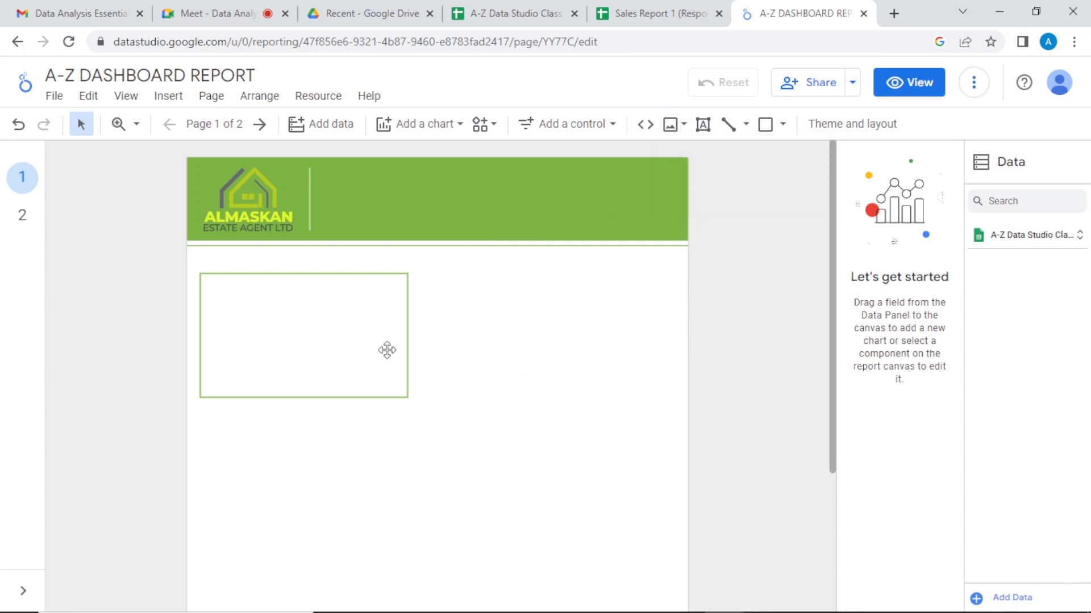
Move the green chart frame slightly up, closer to the divider line below the header
left_click_drag(405, 353, 404, 345)
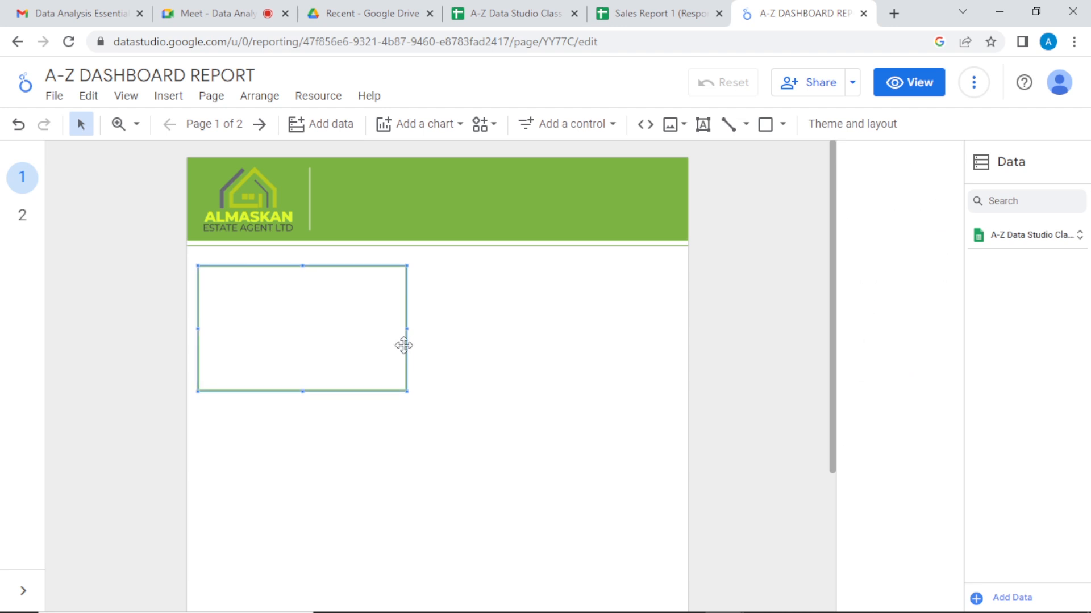
left_click(271, 189)
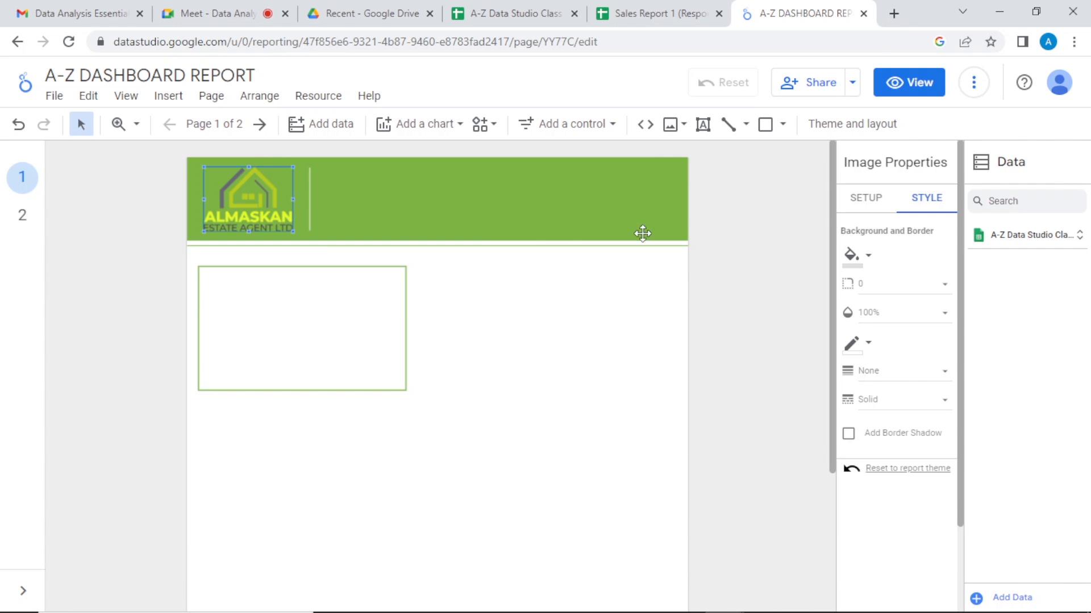
left_click(621, 309)
Upload the Capture122 pattern image from the computer and enlarge it over the lower part of the page
left_click(674, 119)
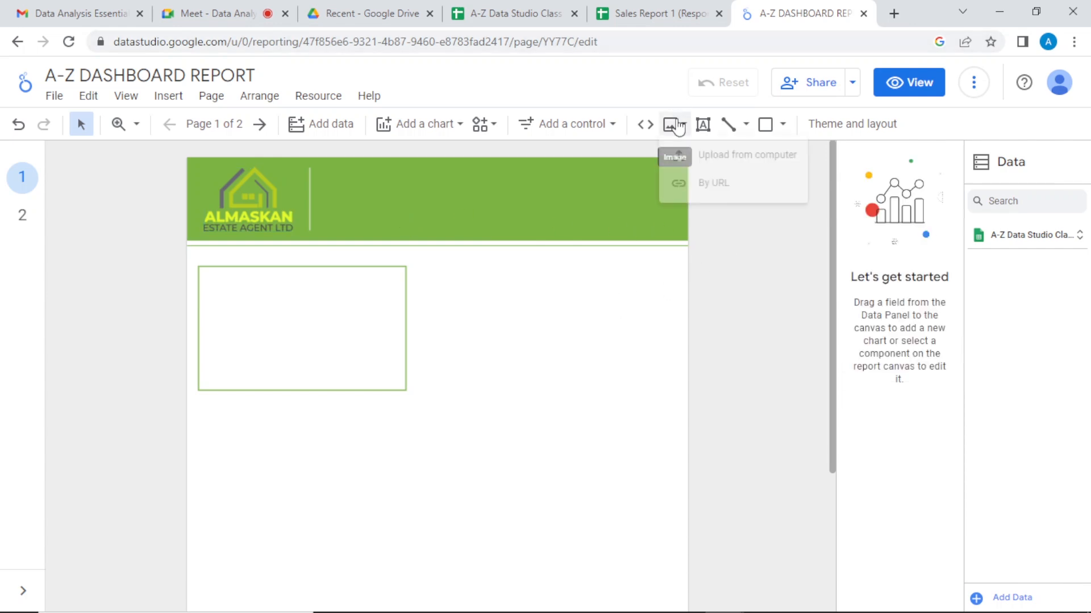
left_click(708, 159)
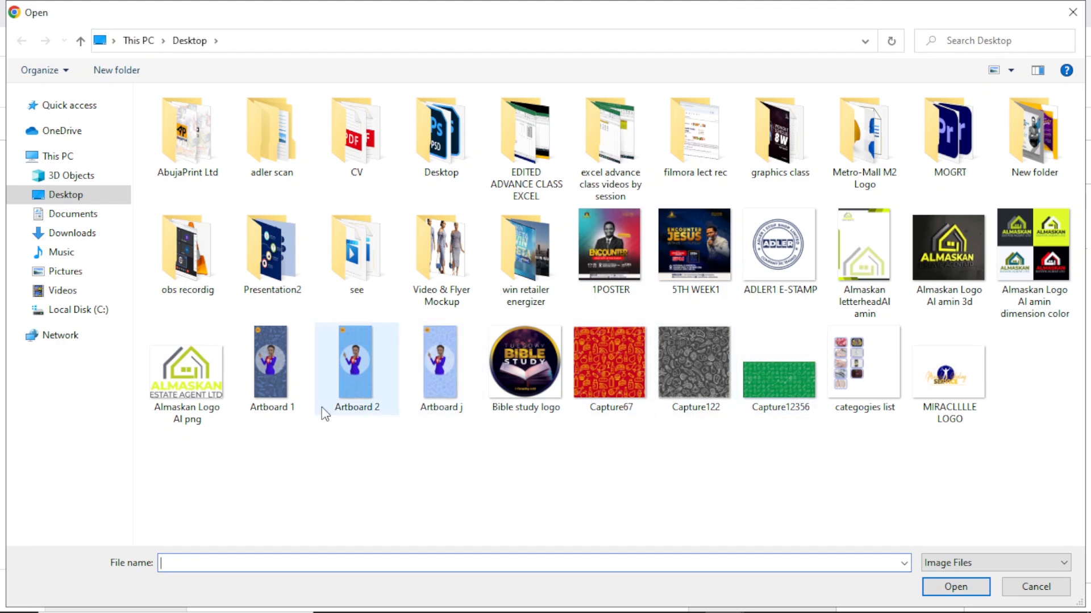
left_click(710, 371)
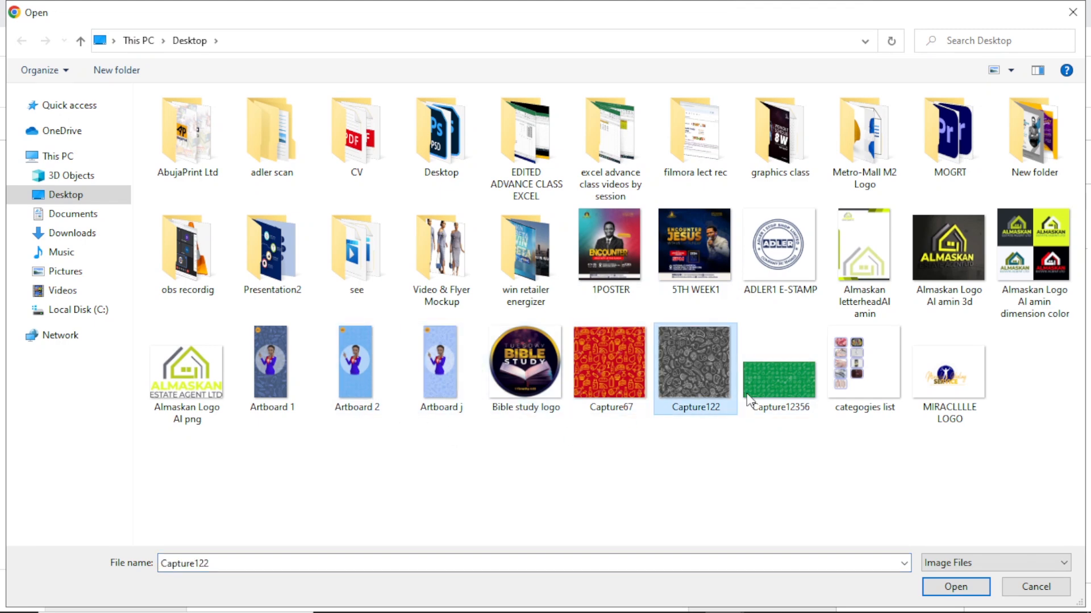
left_click(969, 589)
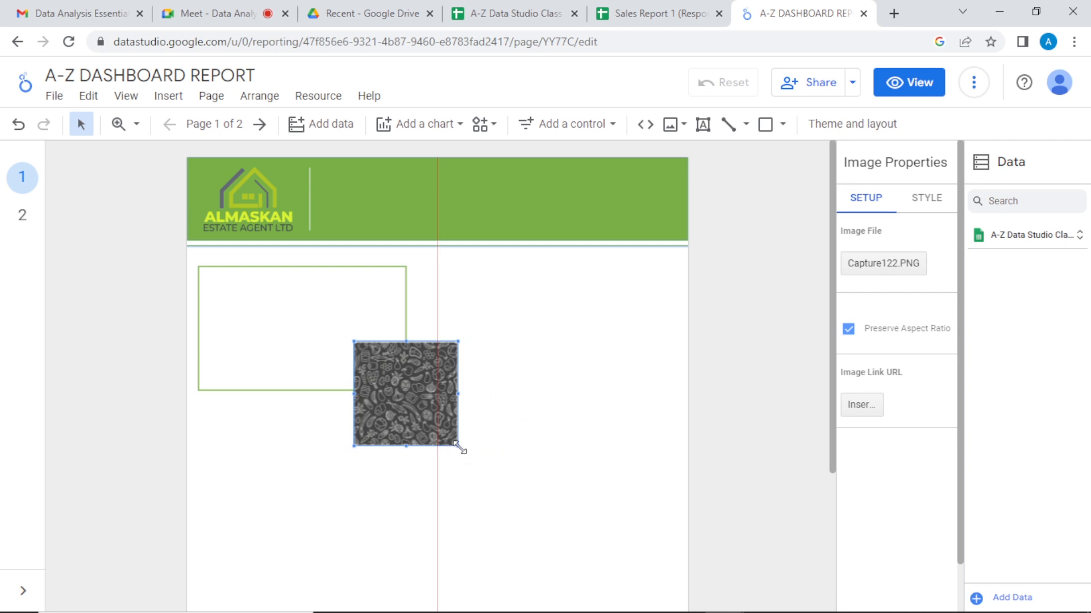
left_click_drag(459, 449, 686, 591)
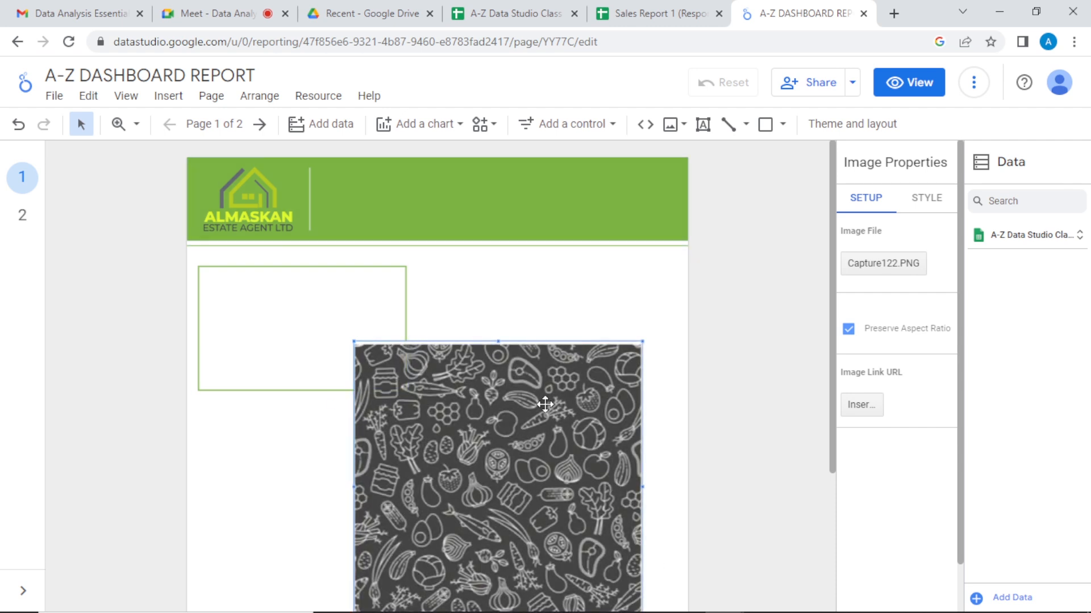
right_click(544, 383)
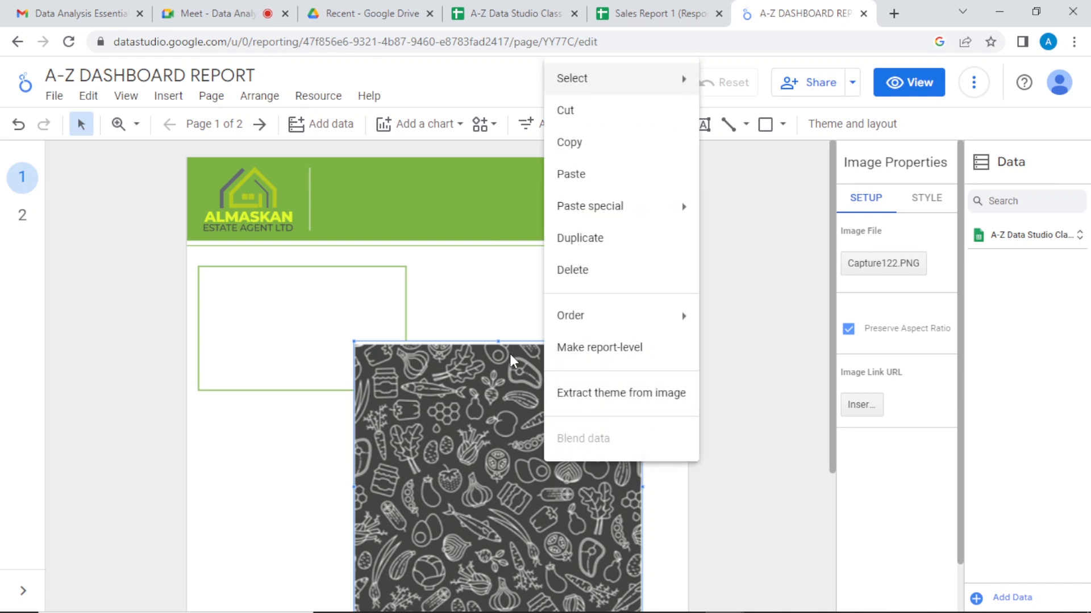
mouse_move(662, 312)
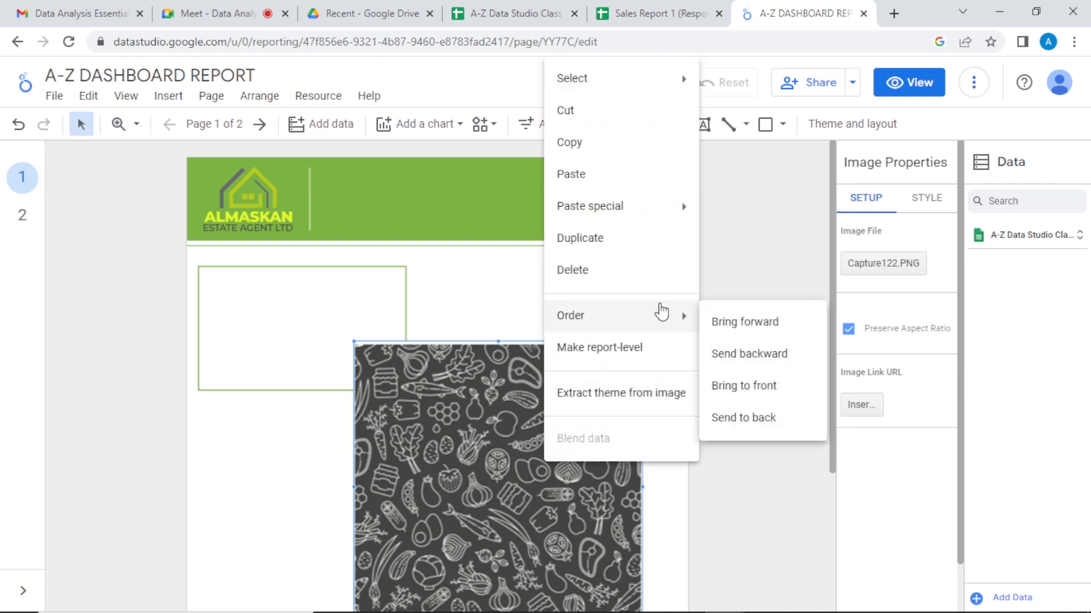
left_click(457, 362)
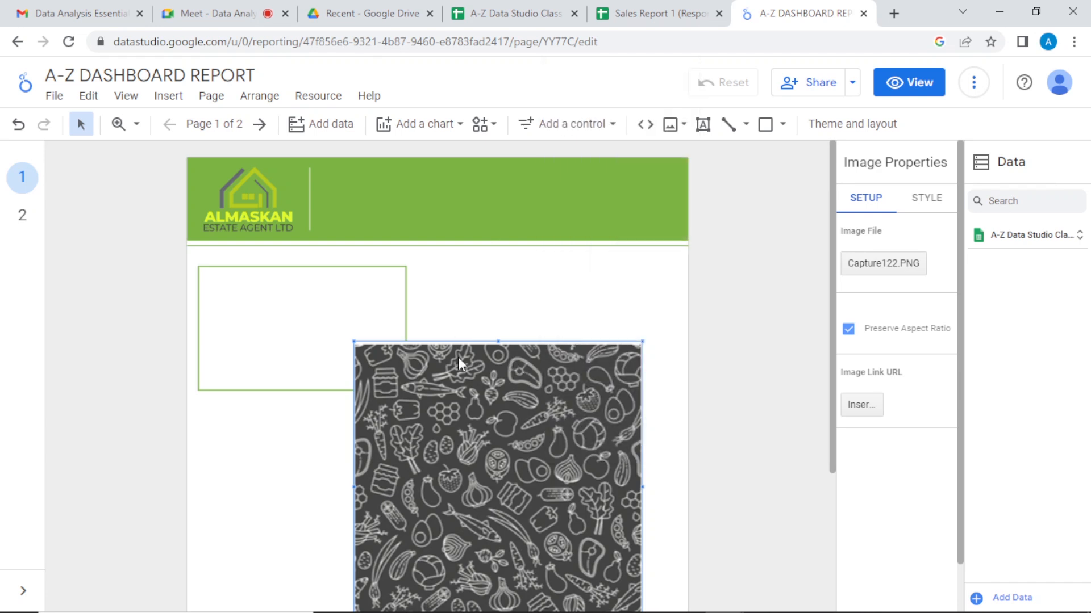
left_click_drag(455, 385, 476, 393)
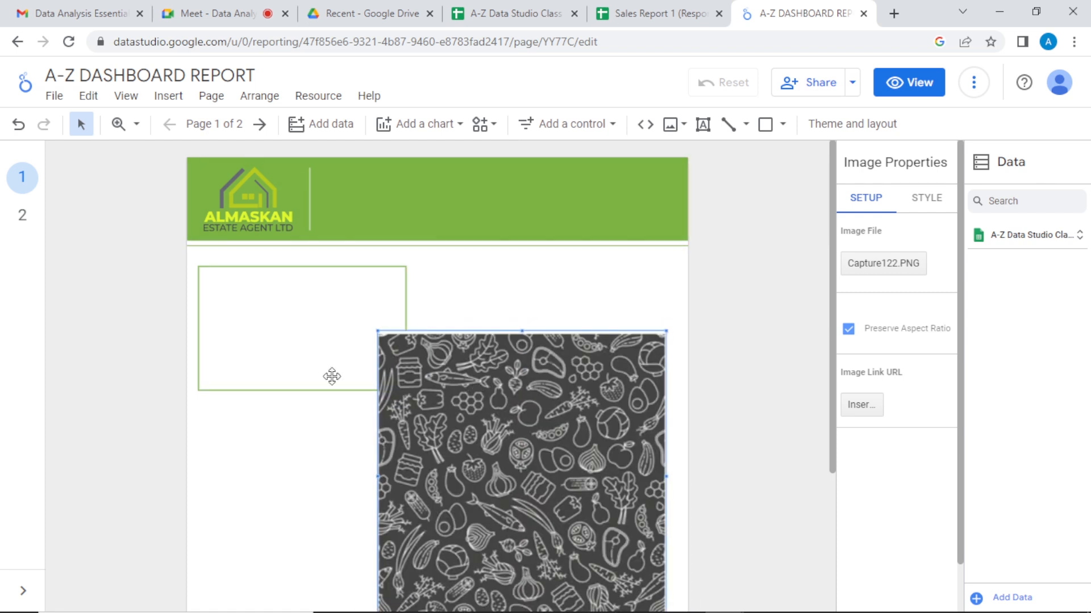
left_click(298, 385)
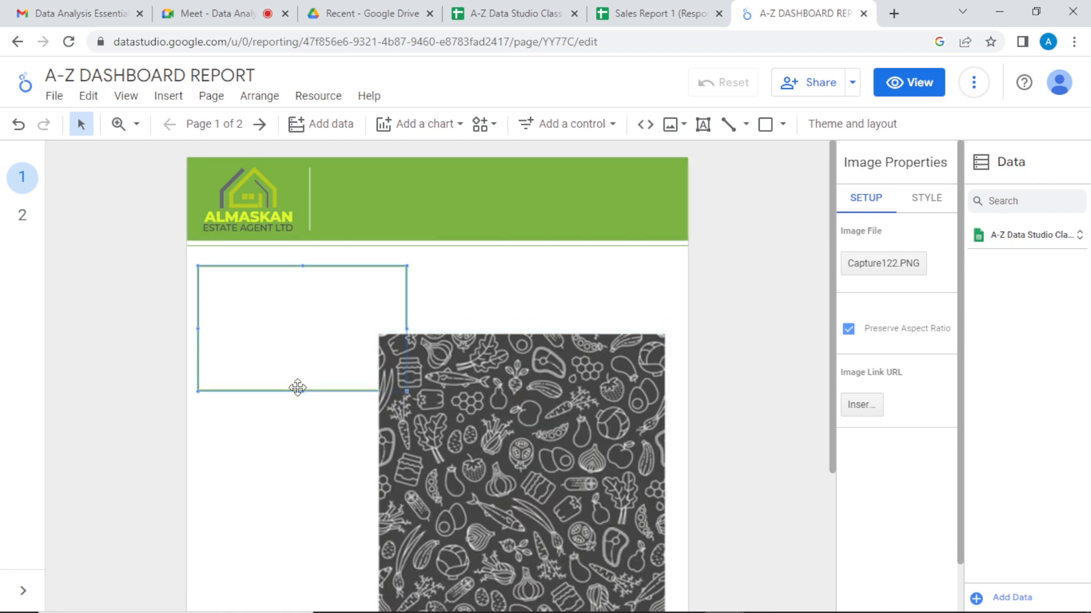
left_click(441, 385)
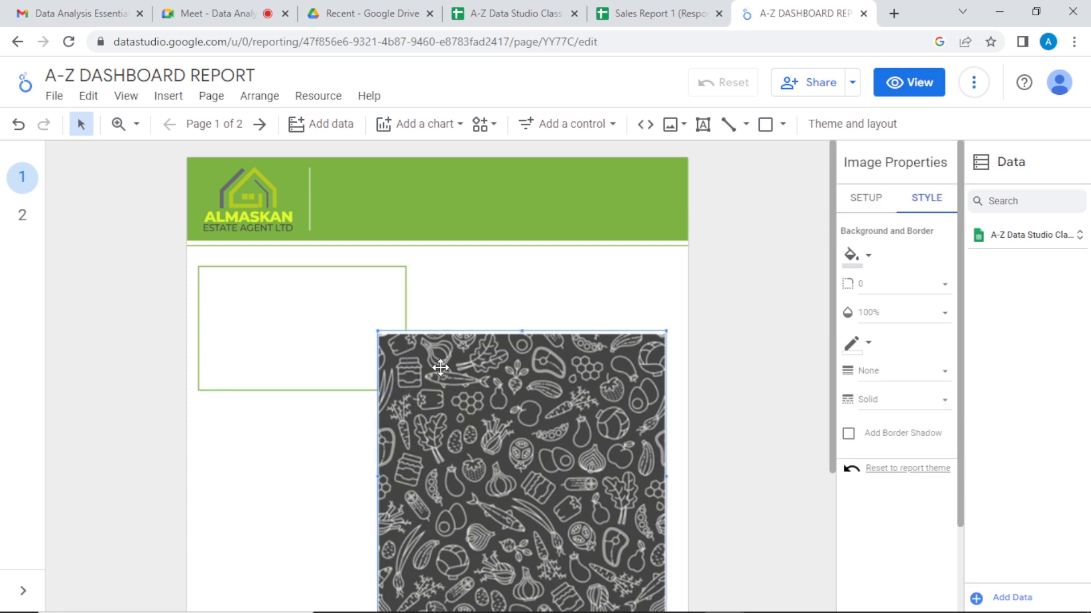
Send the dark pattern image to the back, behind the green chart frame
right_click(441, 374)
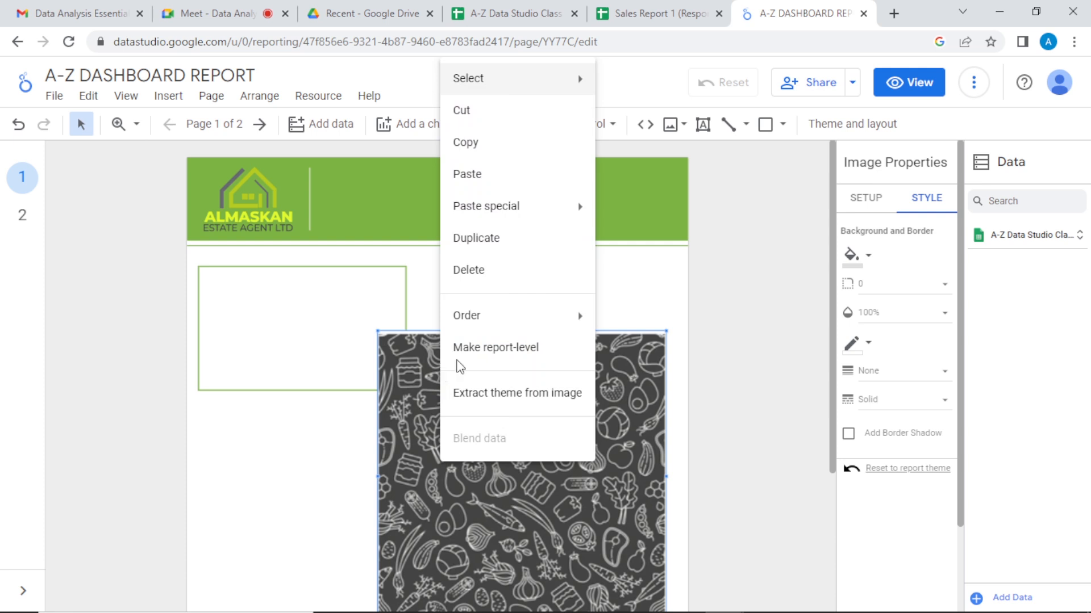
mouse_move(523, 325)
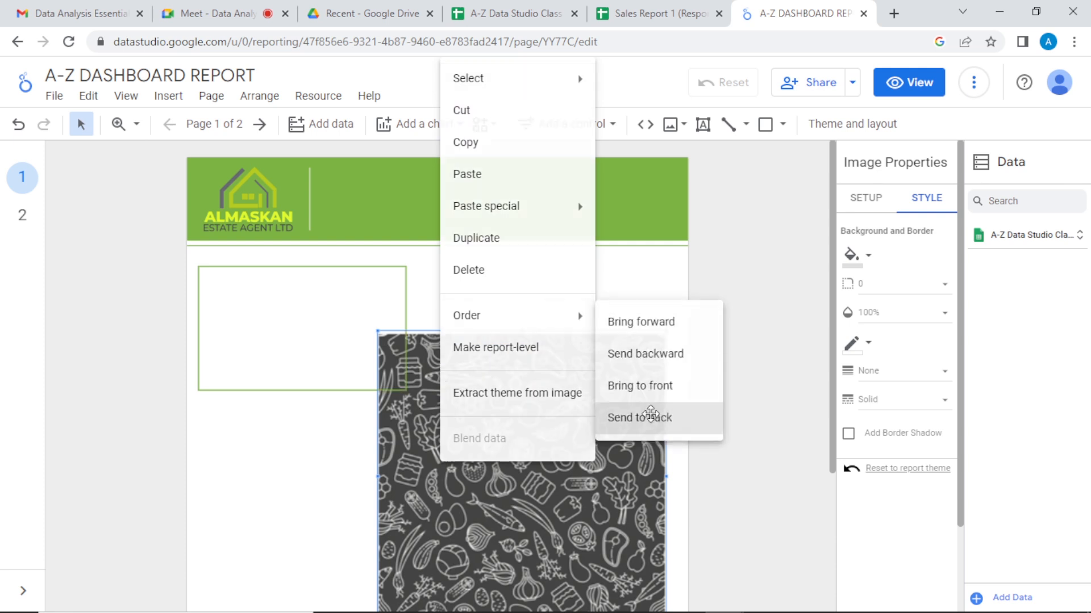
left_click(653, 419)
left_click(307, 479)
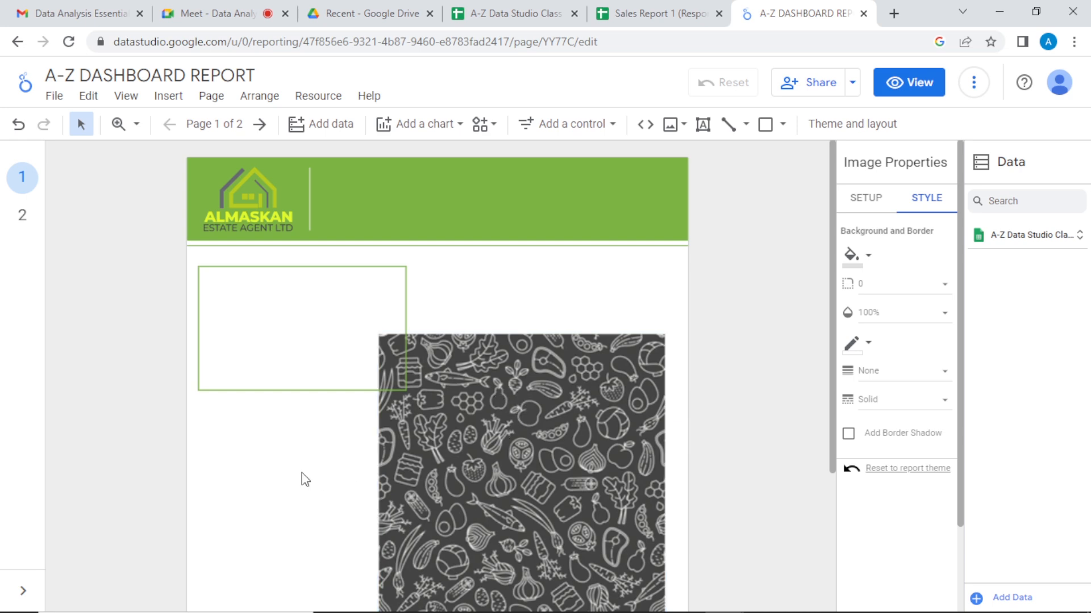
Move and enlarge the pattern image to span the page's full width as a background, and set its opacity to 60%
left_click_drag(469, 378, 281, 299)
left_click_drag(474, 398, 683, 442)
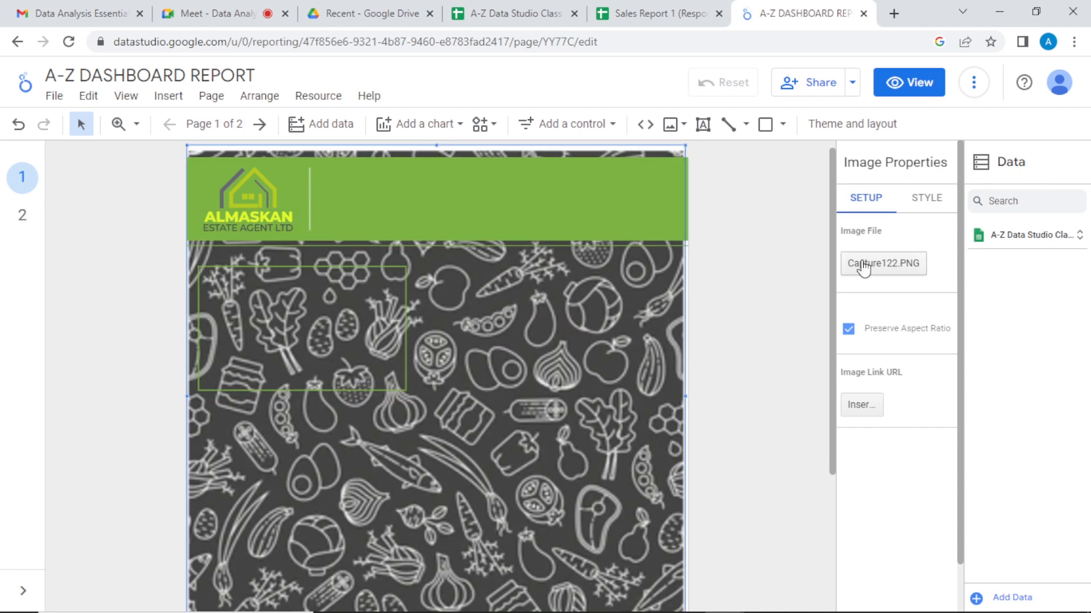
left_click(927, 206)
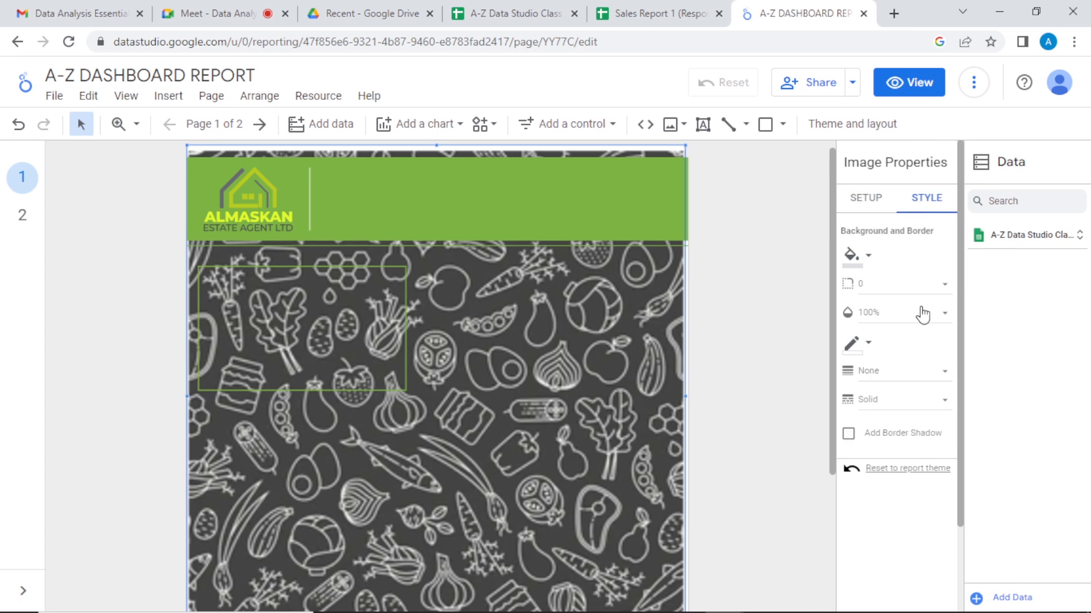
left_click(944, 316)
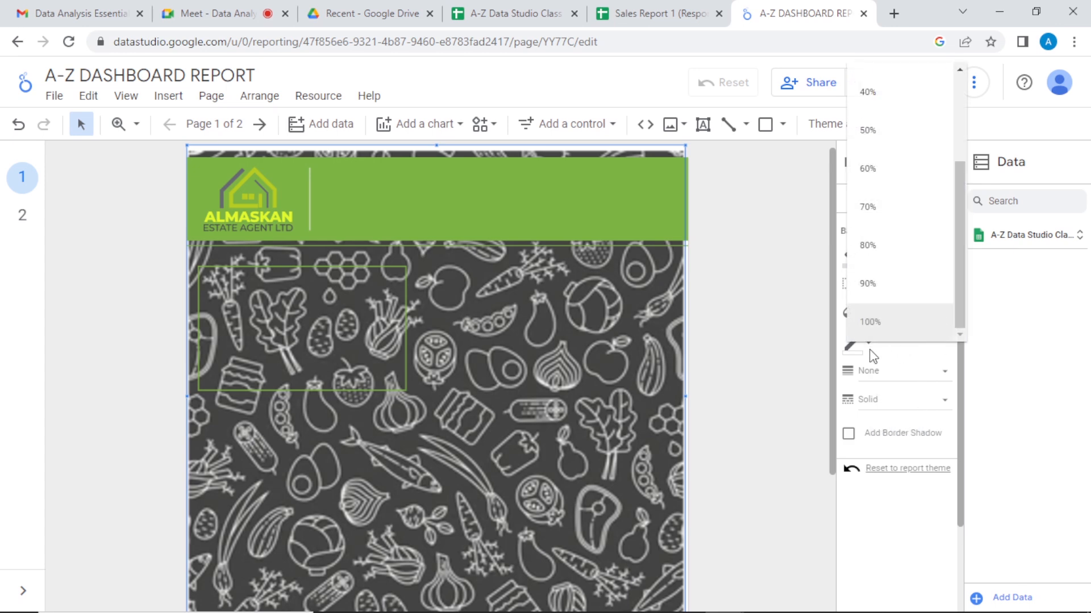
left_click(902, 169)
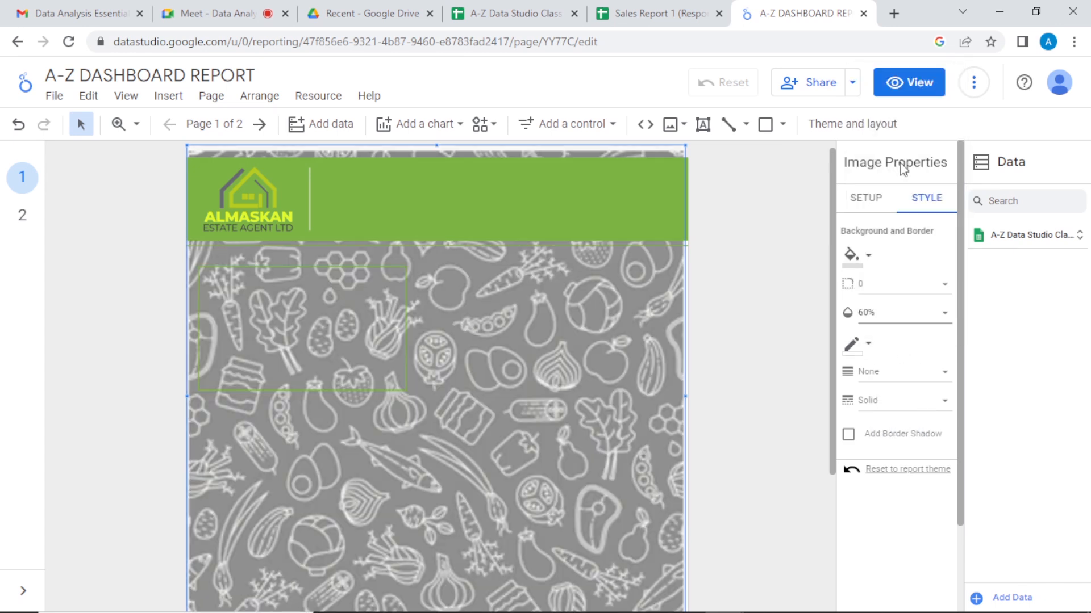
Lower the background pattern image's opacity, trying 20% and settling on 10%
left_click(943, 316)
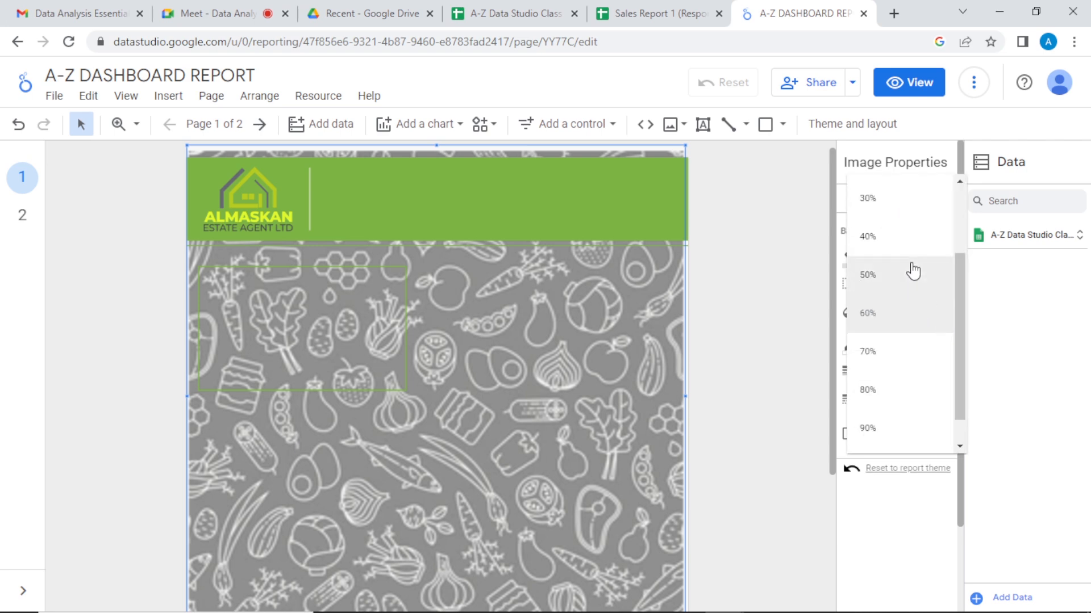
left_click_drag(955, 258, 954, 213)
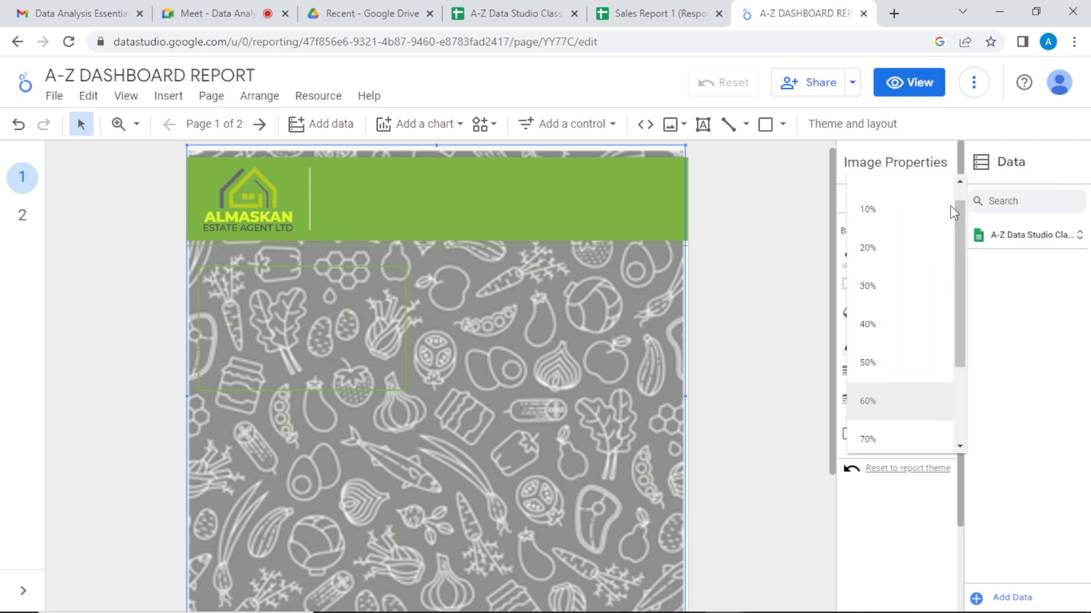
left_click(901, 247)
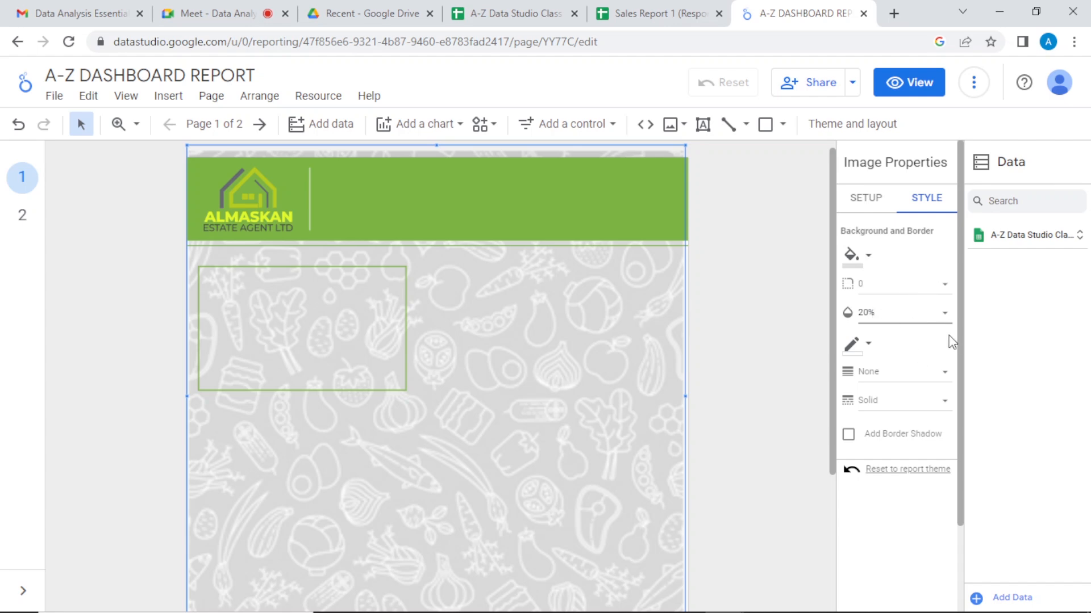
left_click(944, 320)
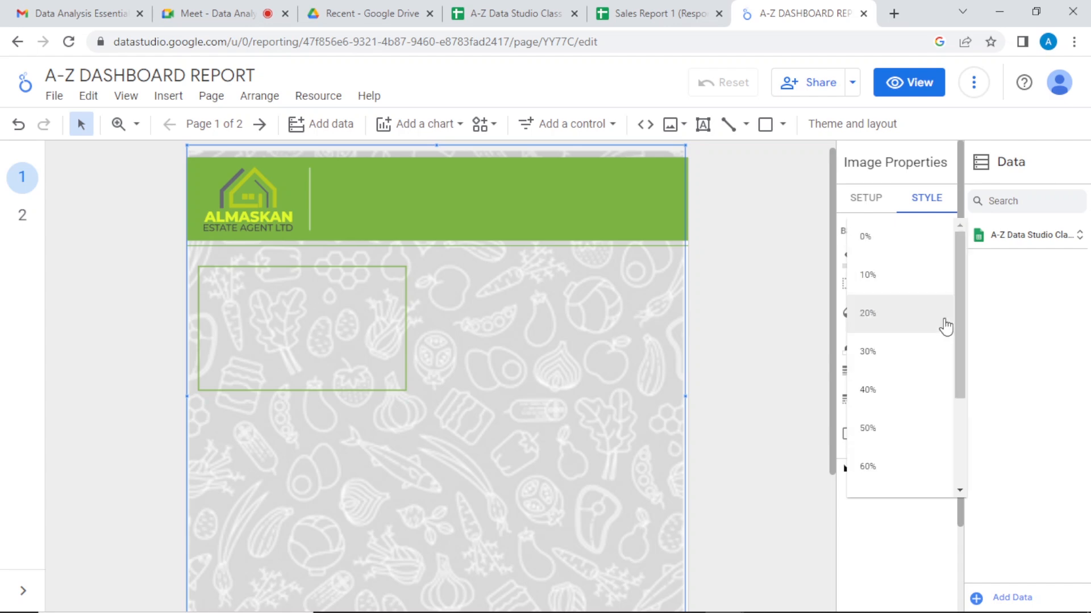
left_click(917, 283)
Move the pattern image down so it starts just below the green header, and nudge it right toward the page's right edge
left_click_drag(541, 382, 540, 483)
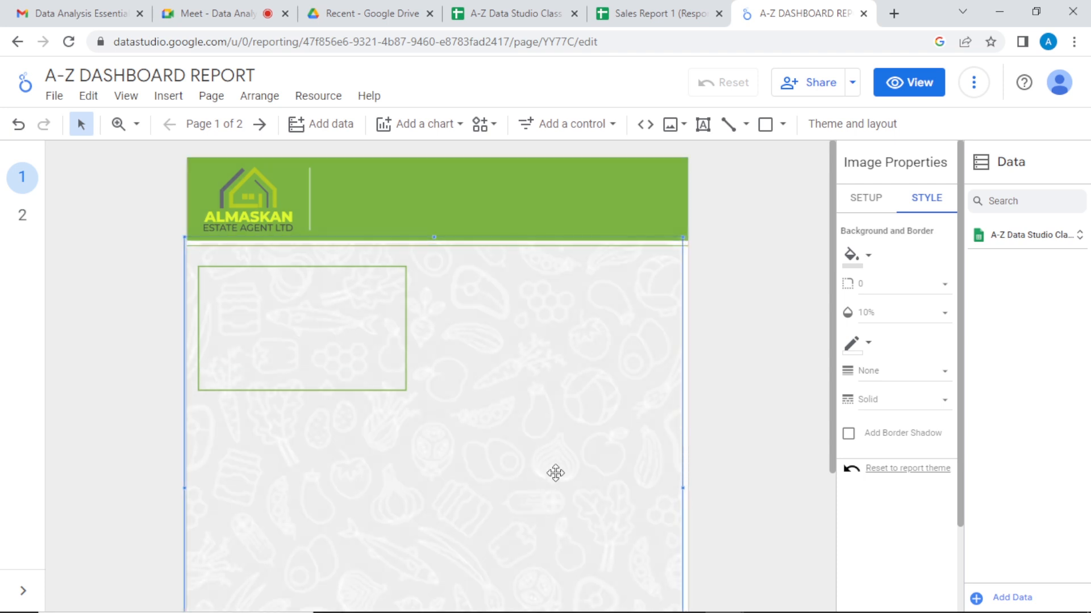
left_click(733, 409)
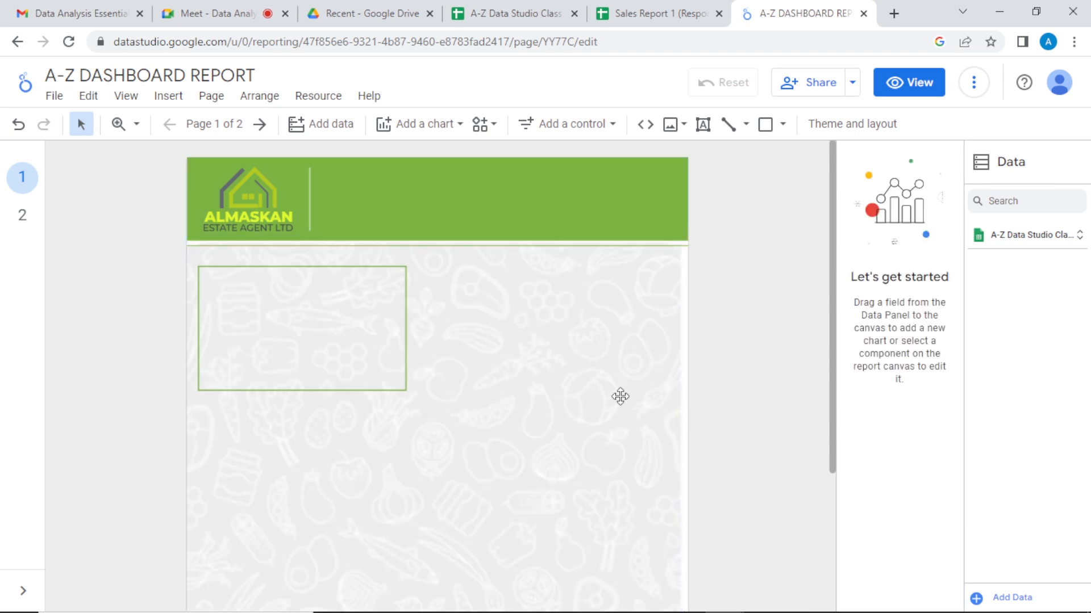
left_click_drag(831, 305, 833, 414)
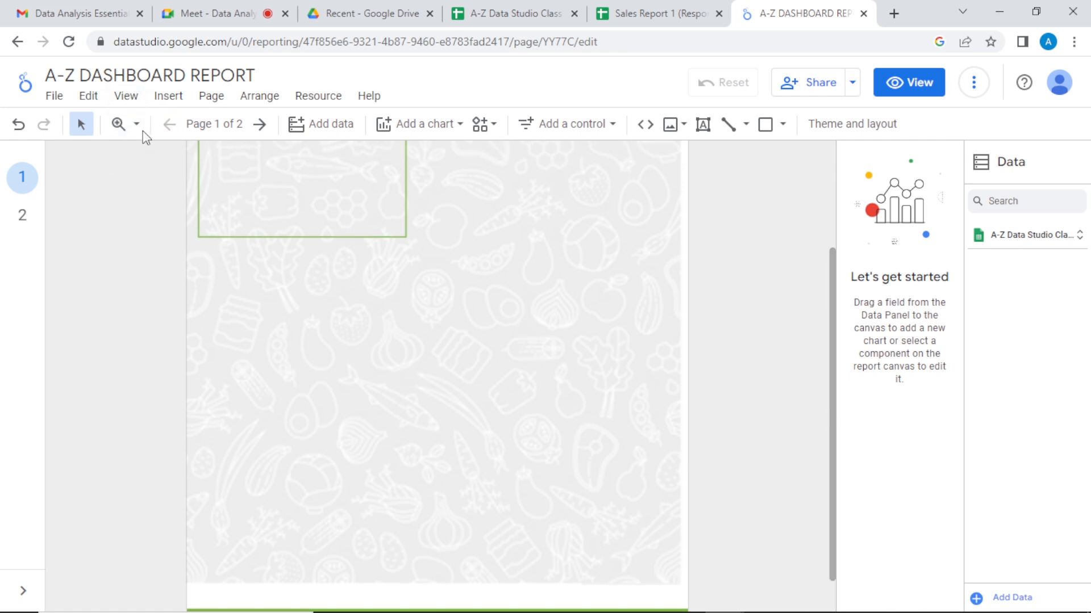
left_click(117, 124)
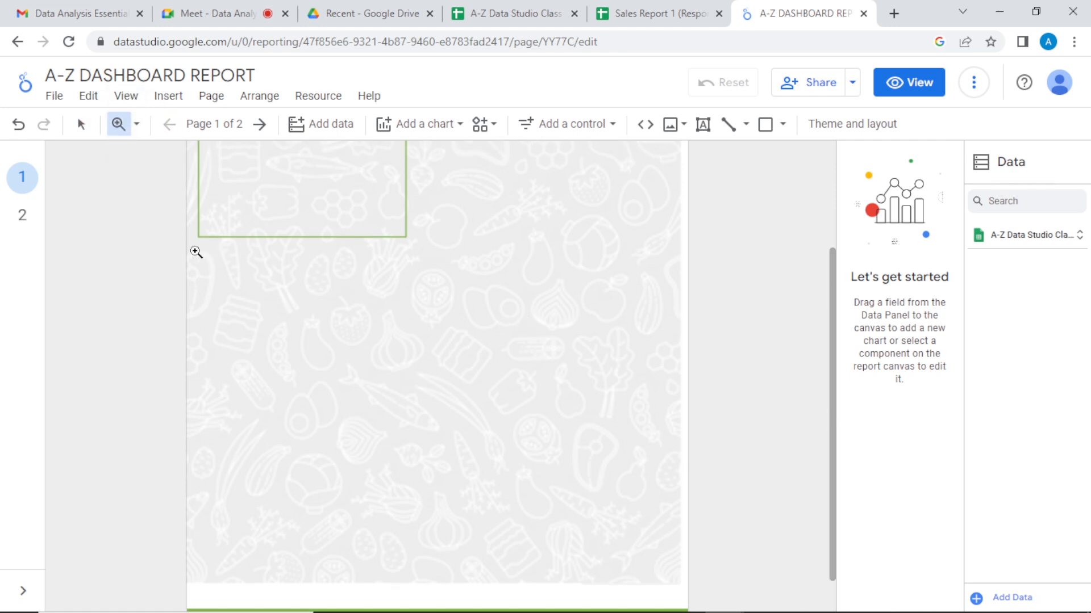
left_click(135, 125)
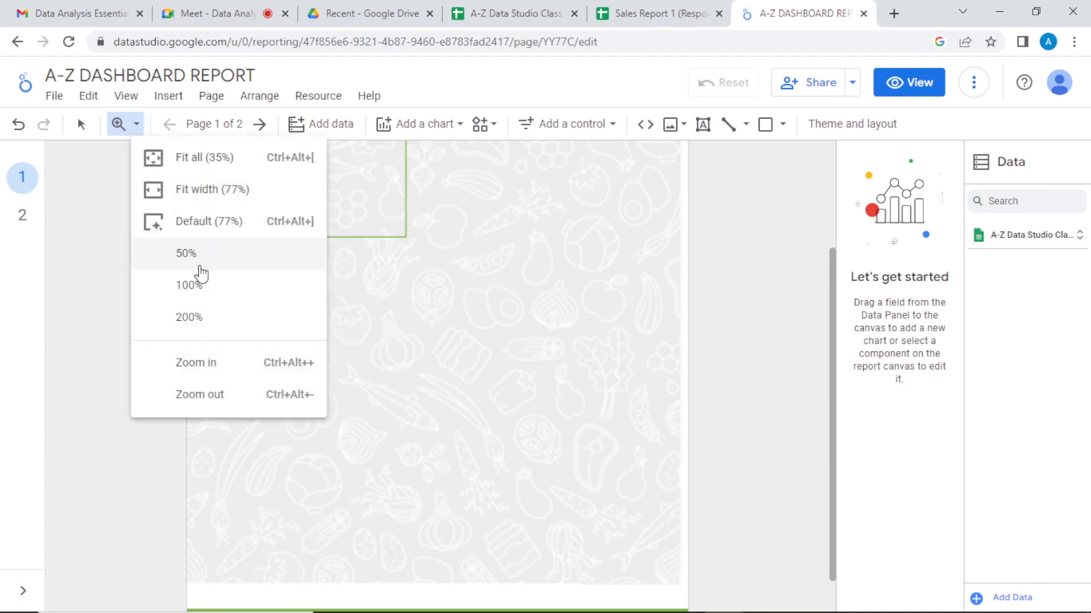
left_click(233, 395)
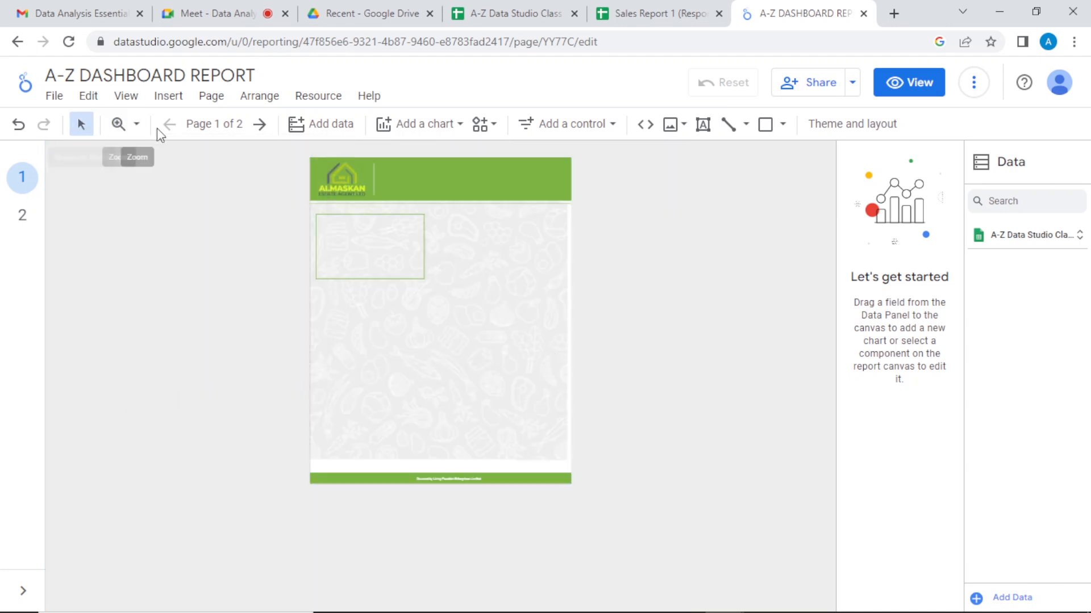
left_click(488, 307)
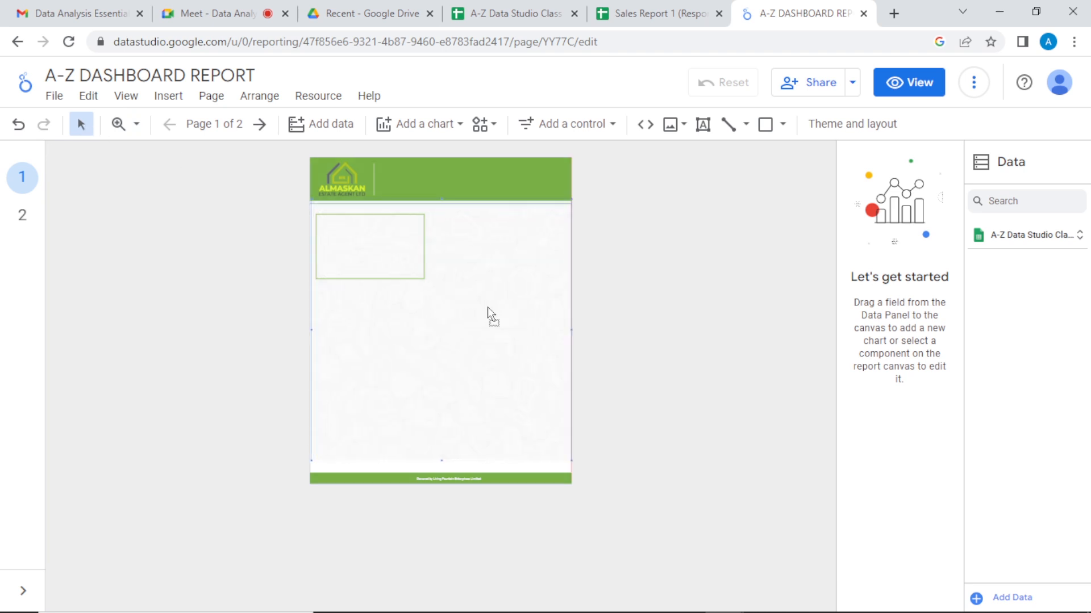
left_click(645, 333)
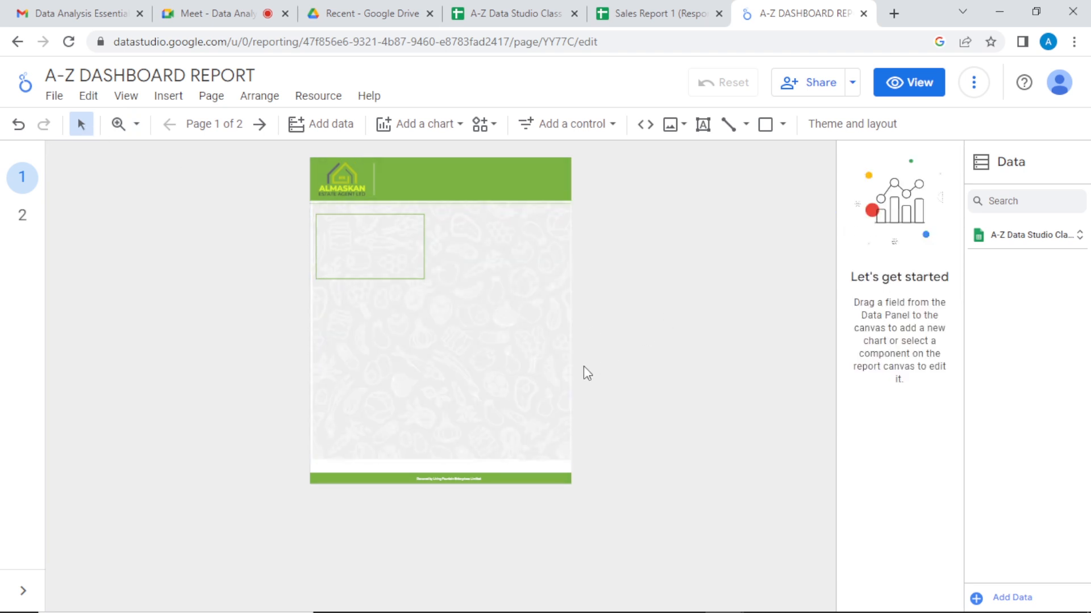
Try an opacity of 0% on the pattern image and restore it to 10%
left_click(525, 319)
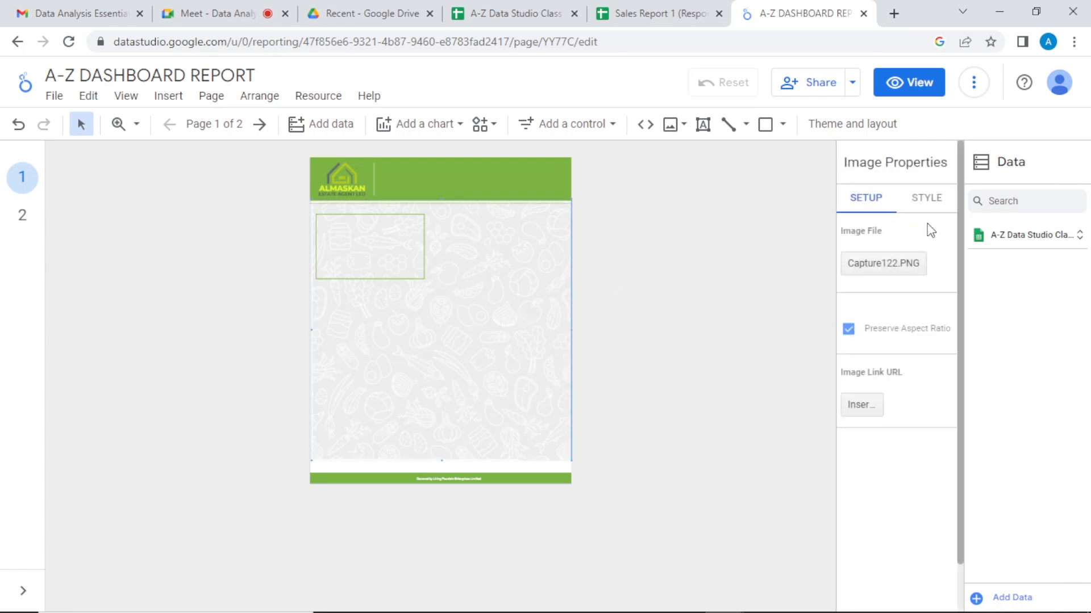
left_click(916, 205)
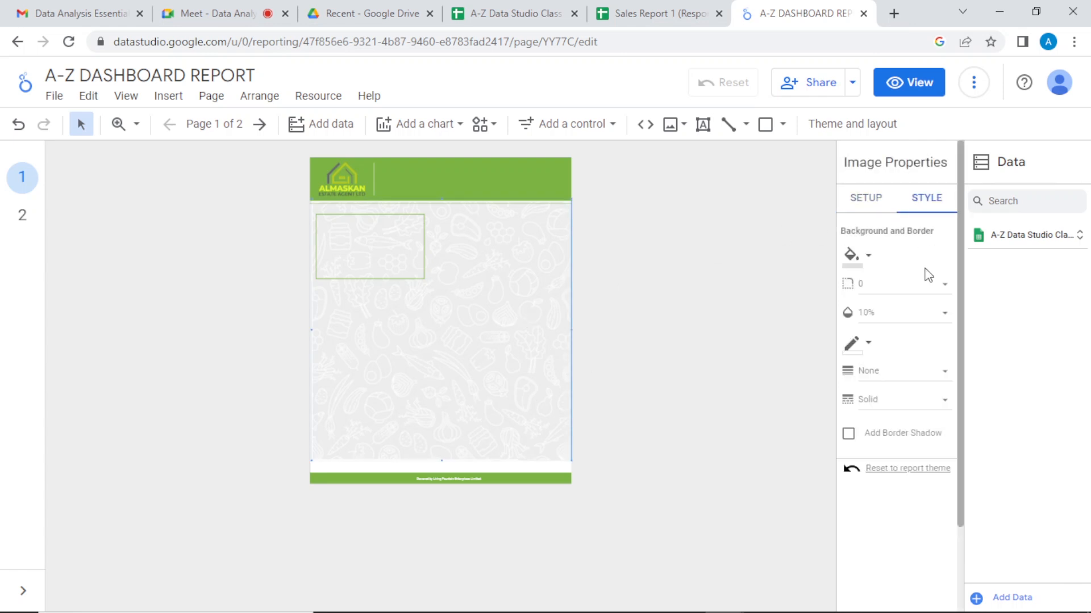
left_click(946, 314)
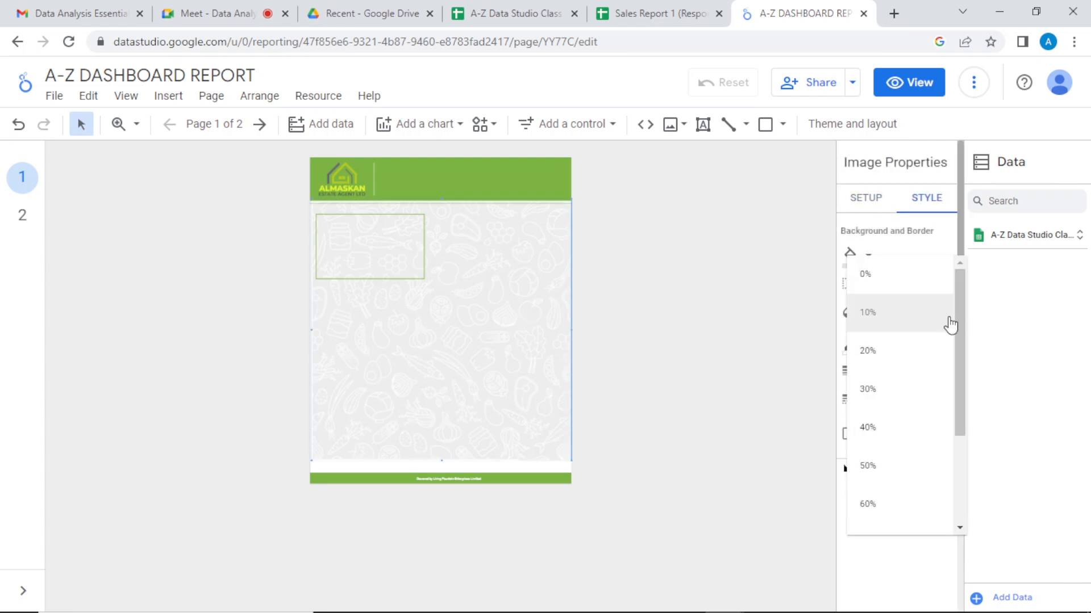
left_click(931, 289)
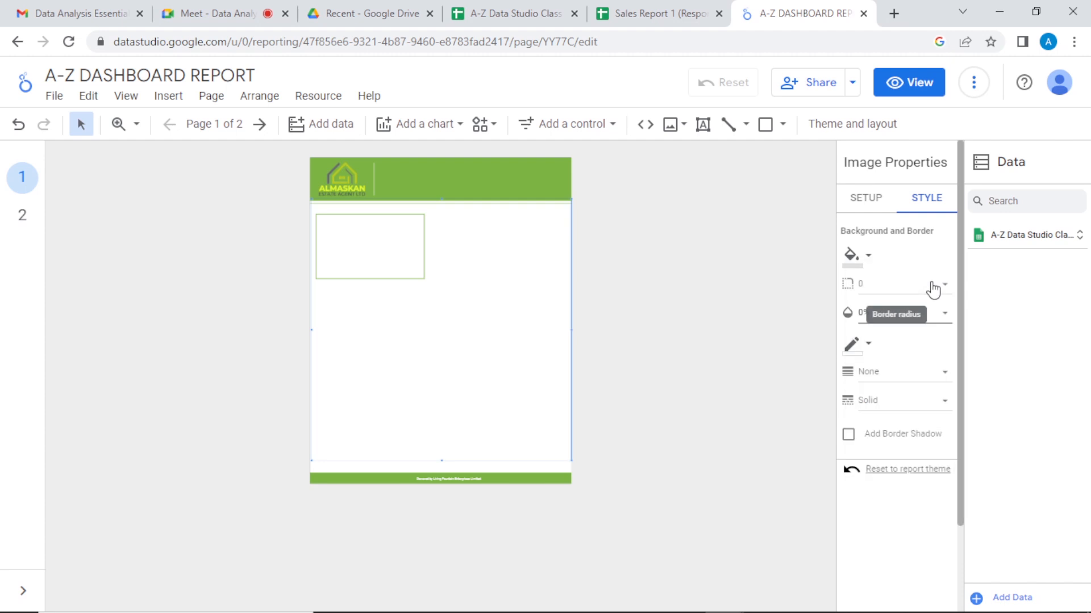
left_click(944, 318)
left_click(917, 355)
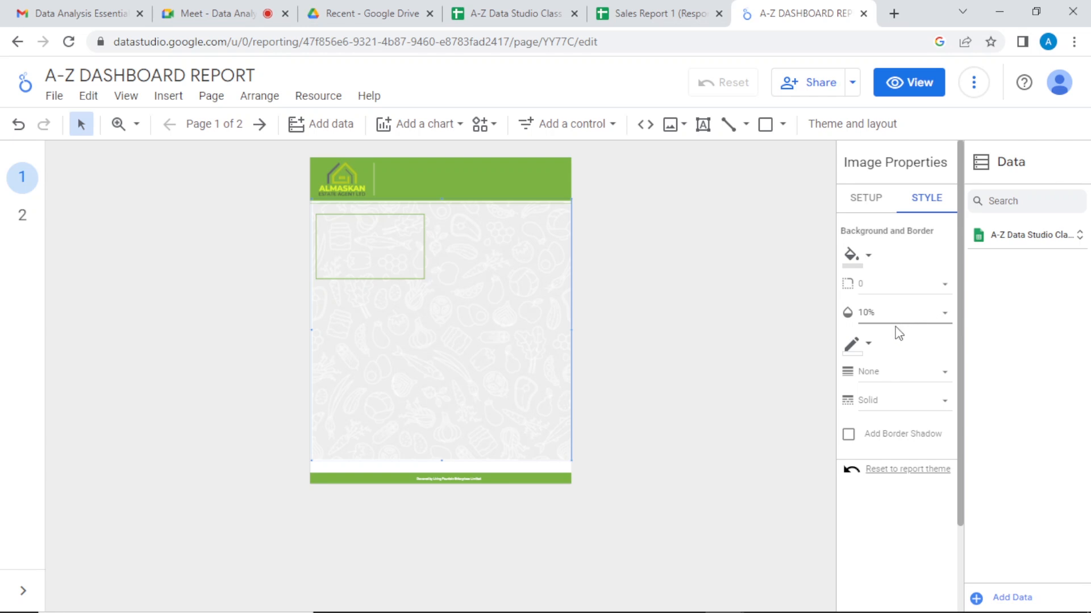
left_click(640, 370)
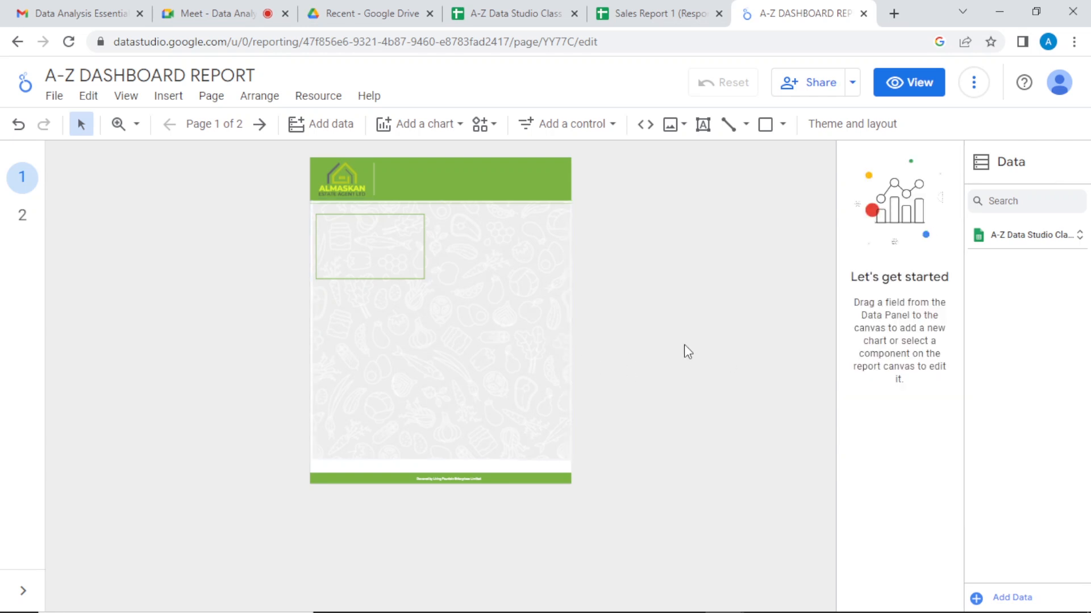
Widen the green chart frame below the header so it spans almost the full width of the page
left_click(136, 124)
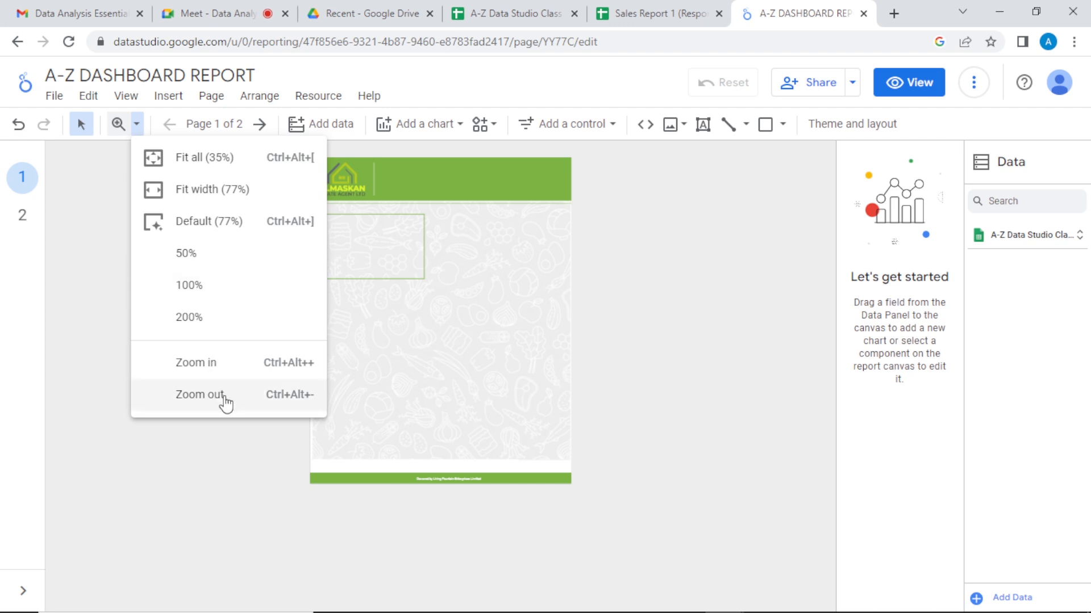
left_click(224, 363)
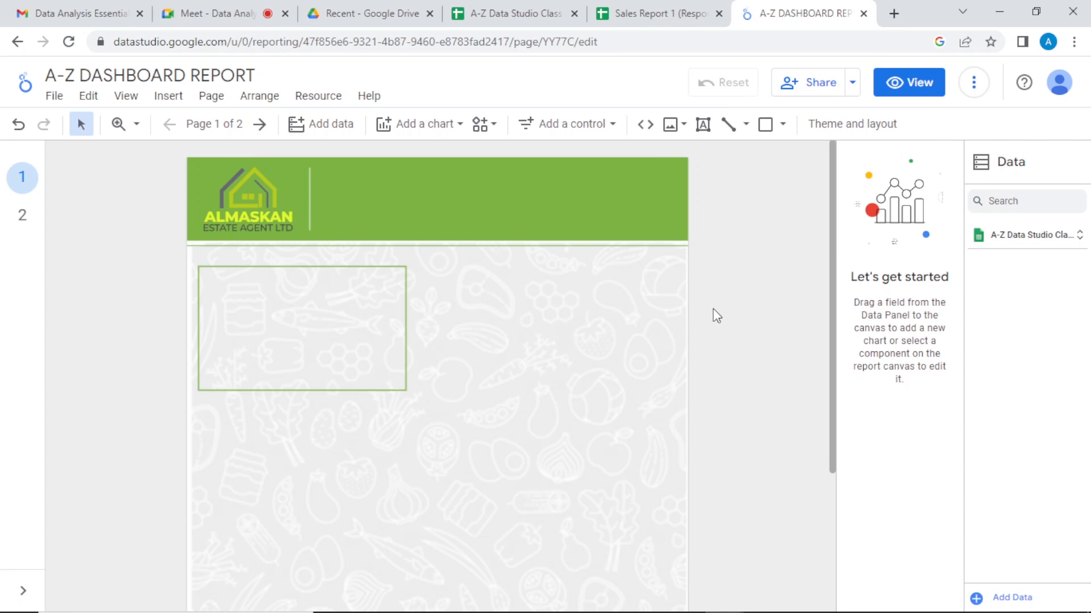
left_click(405, 374)
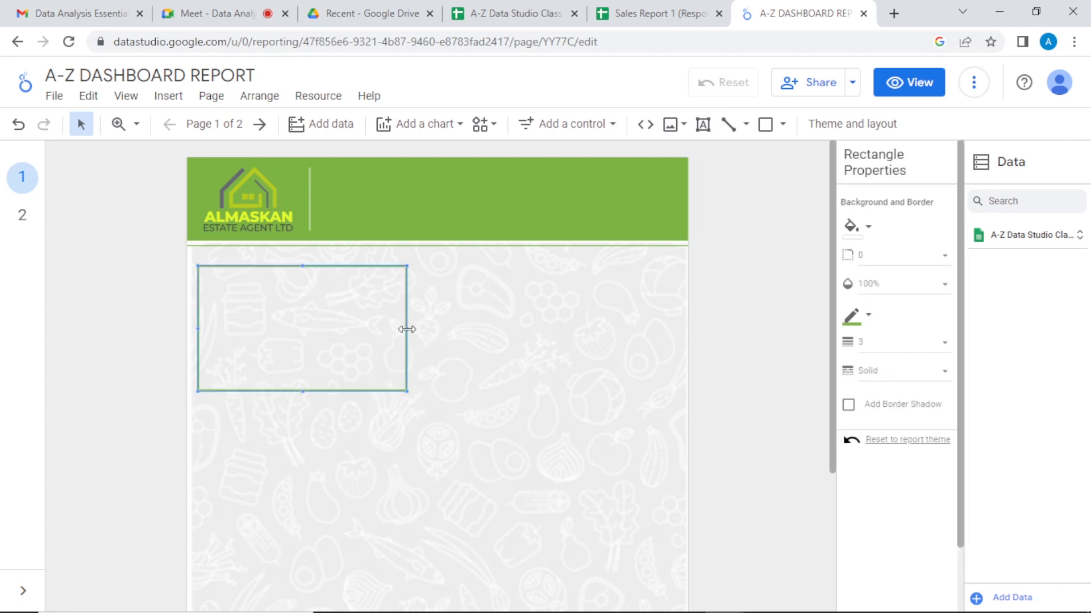
left_click_drag(407, 329, 673, 331)
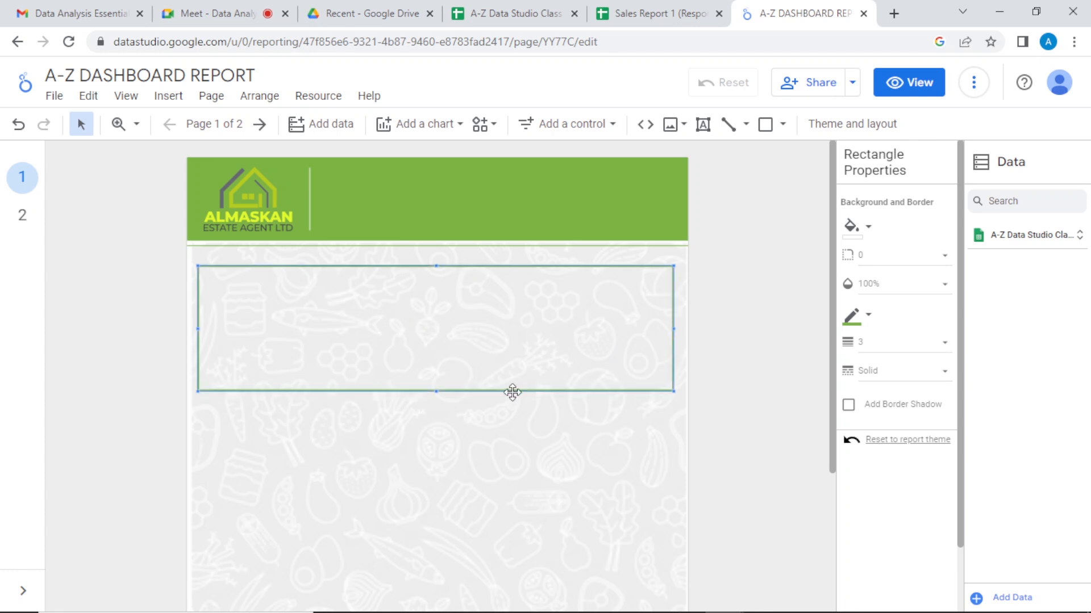
Duplicate the wide green frame and move the copy lower on the page
left_click(498, 434)
left_click(493, 390)
key("ctrl+d")
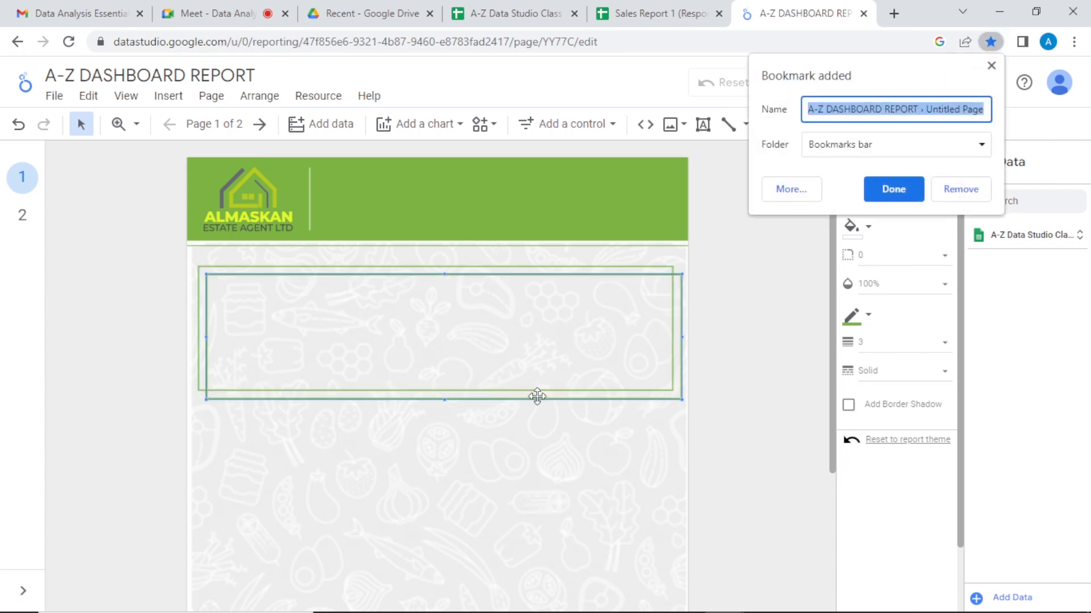
left_click(895, 194)
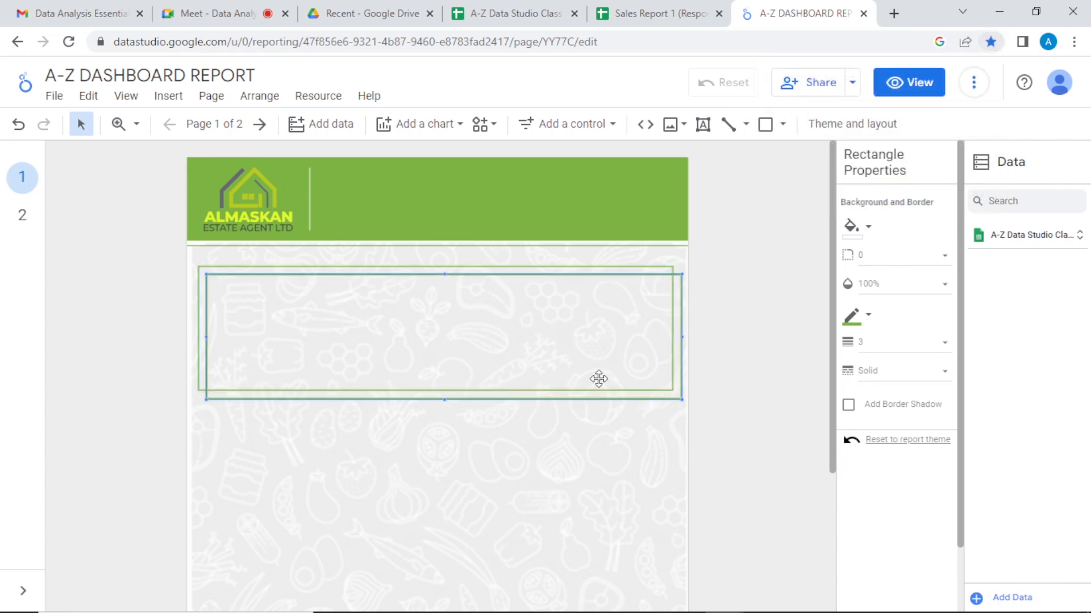
left_click_drag(538, 401, 548, 484)
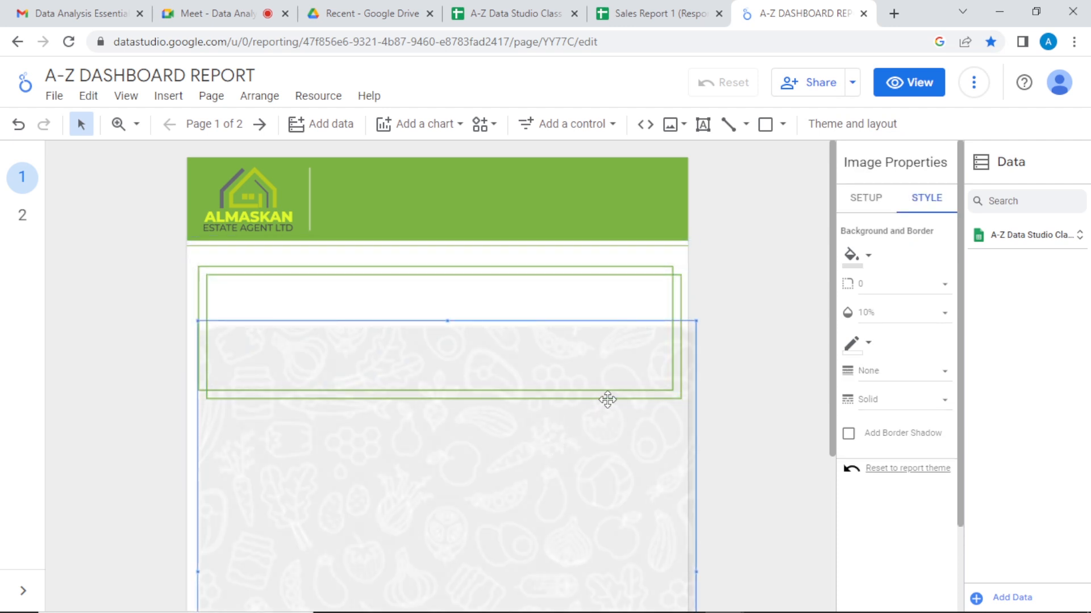
key("ctrl+z")
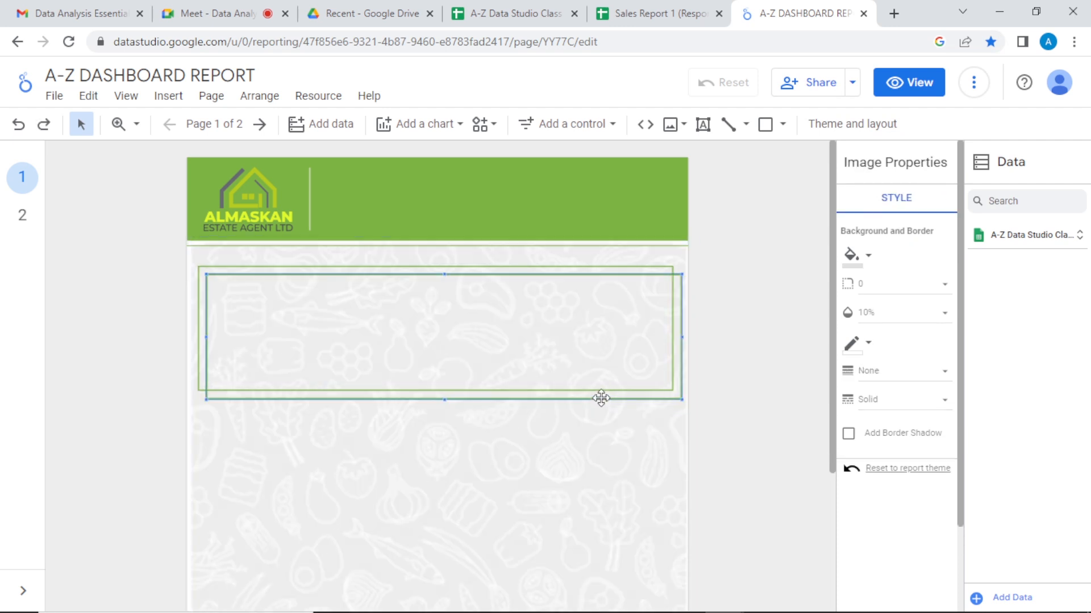
left_click_drag(601, 398, 597, 454)
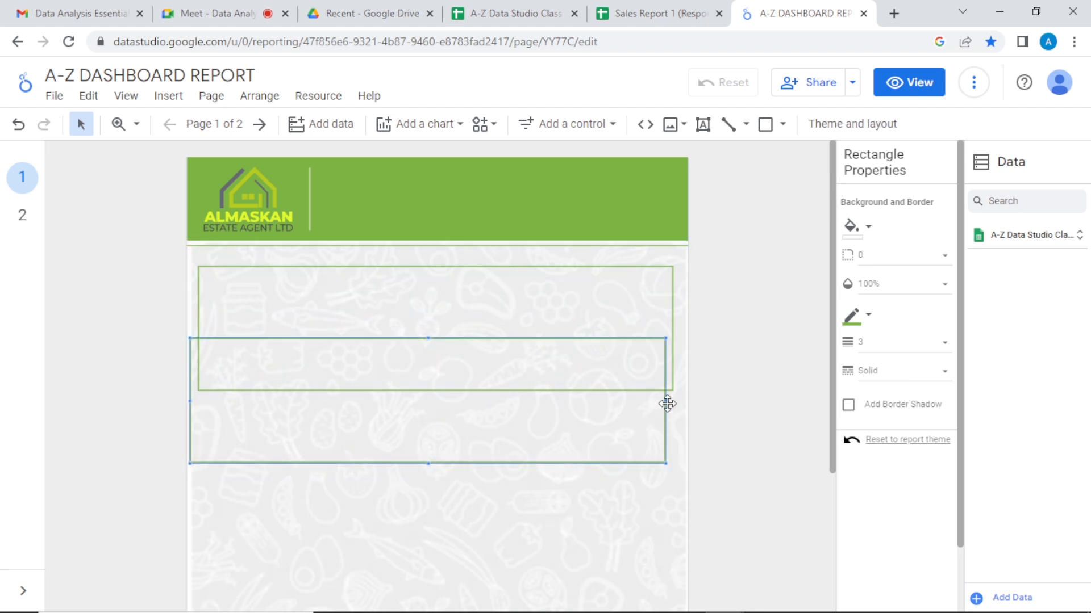
Narrow the copied frame to under half its width and space the two frames apart, with the small one below the wide one
left_click_drag(667, 403, 376, 457)
mouse_move(333, 337)
left_mouse_down()
mouse_move(350, 403)
mouse_move(333, 350)
left_mouse_up()
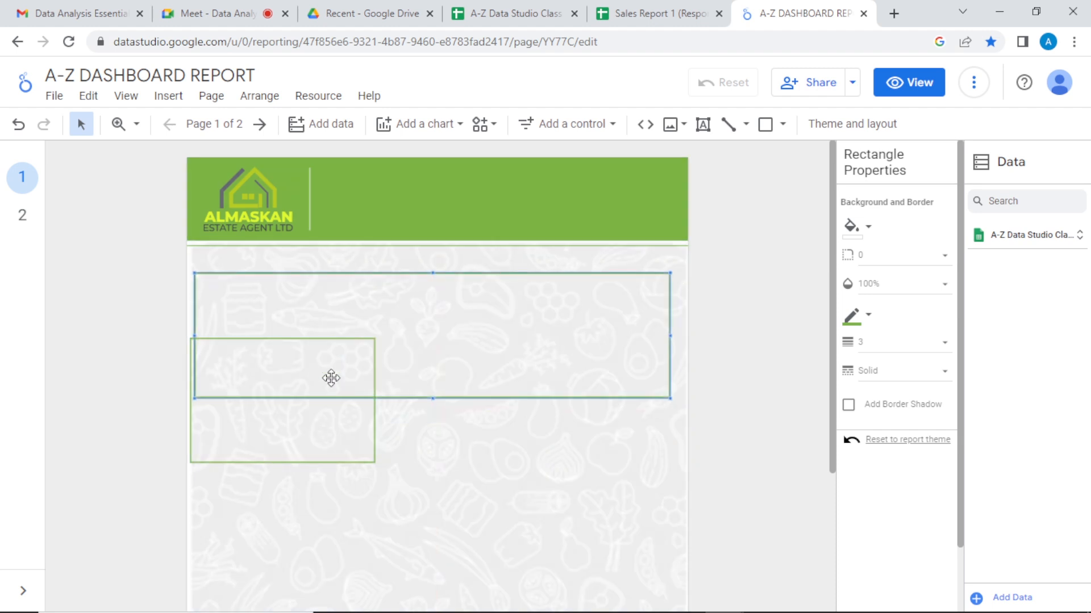
left_click(328, 463)
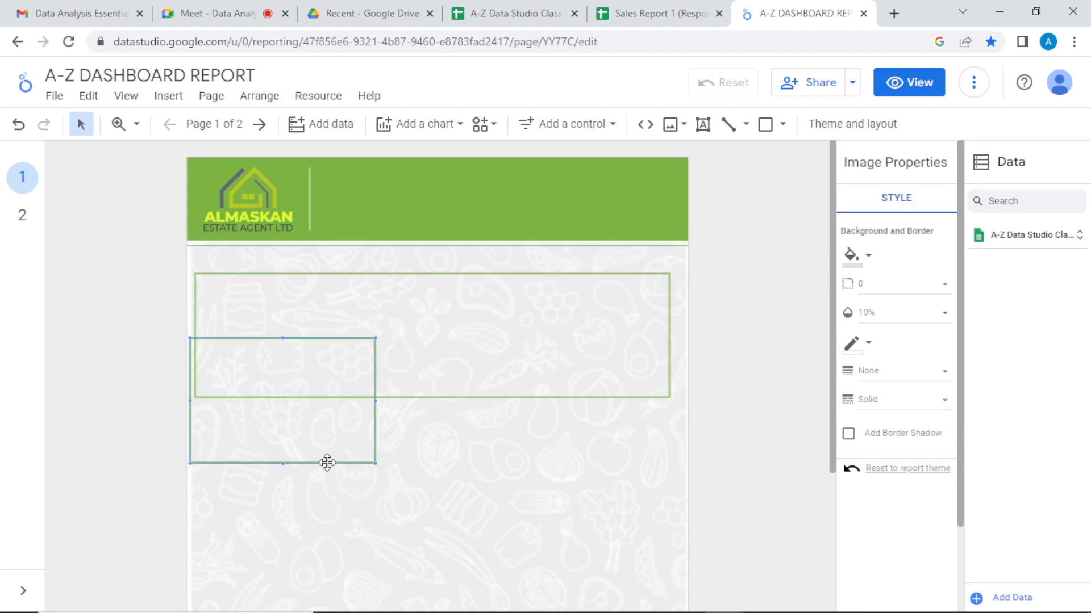
left_click_drag(328, 463, 334, 553)
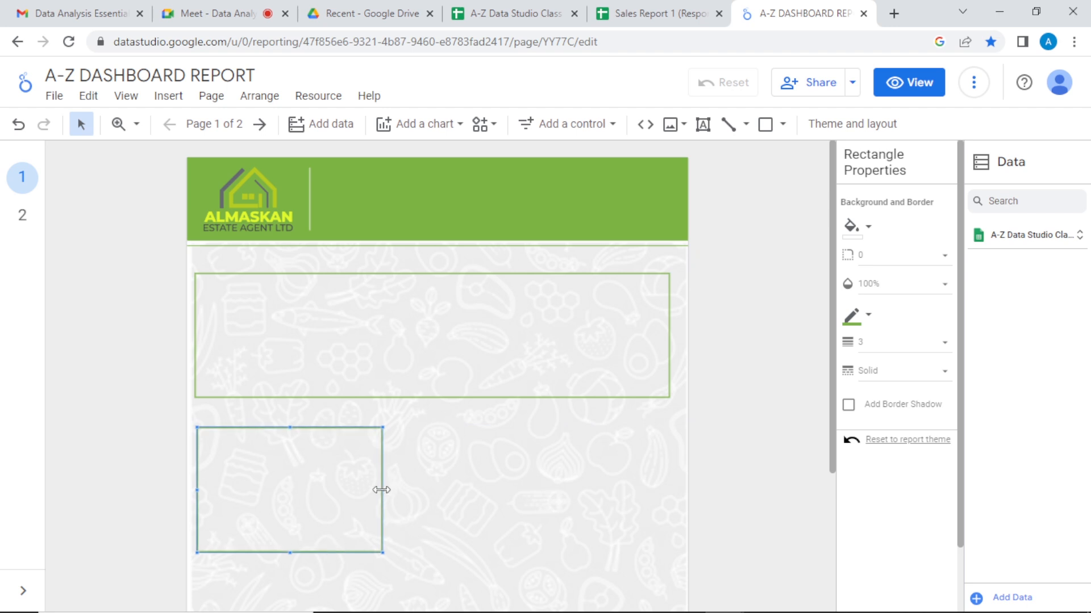
Duplicate the small green frame and place the copy to its right, roughly level with it
key("ctrl+d")
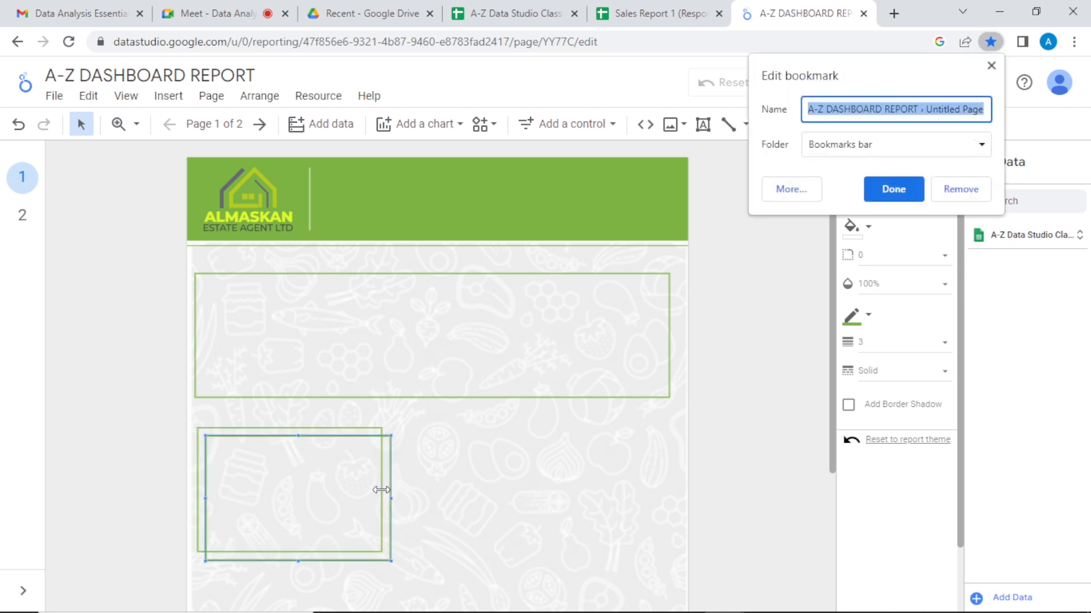
left_click(896, 193)
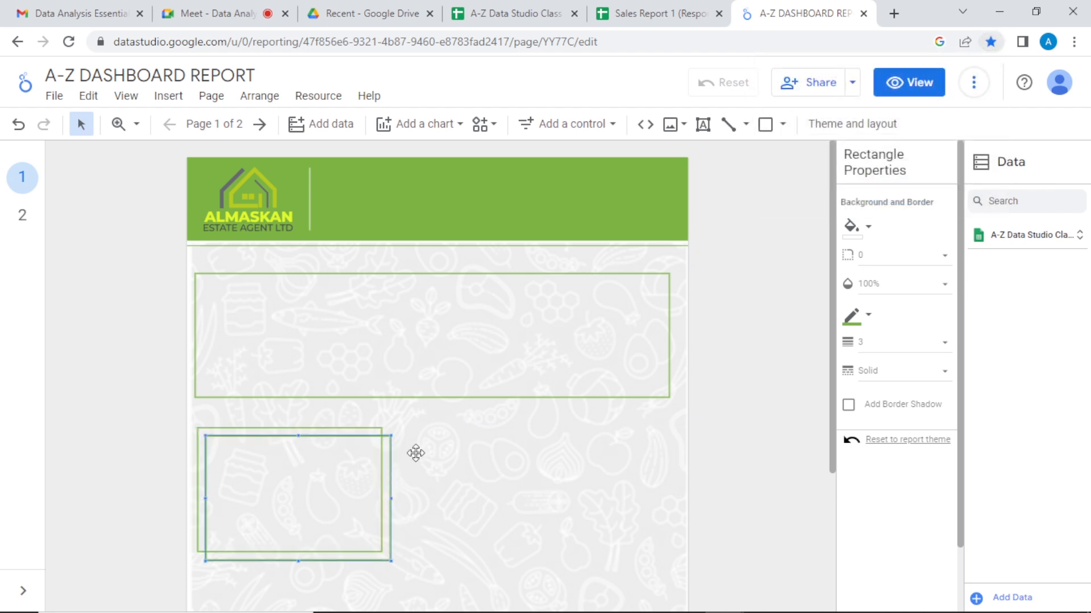
left_click_drag(382, 441, 584, 431)
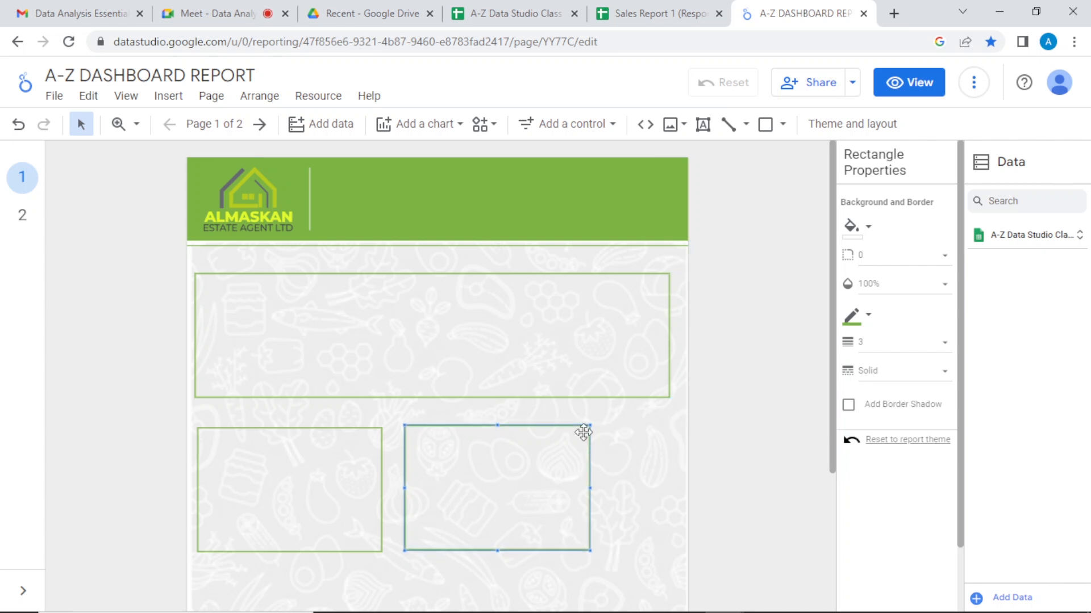
left_click(785, 475)
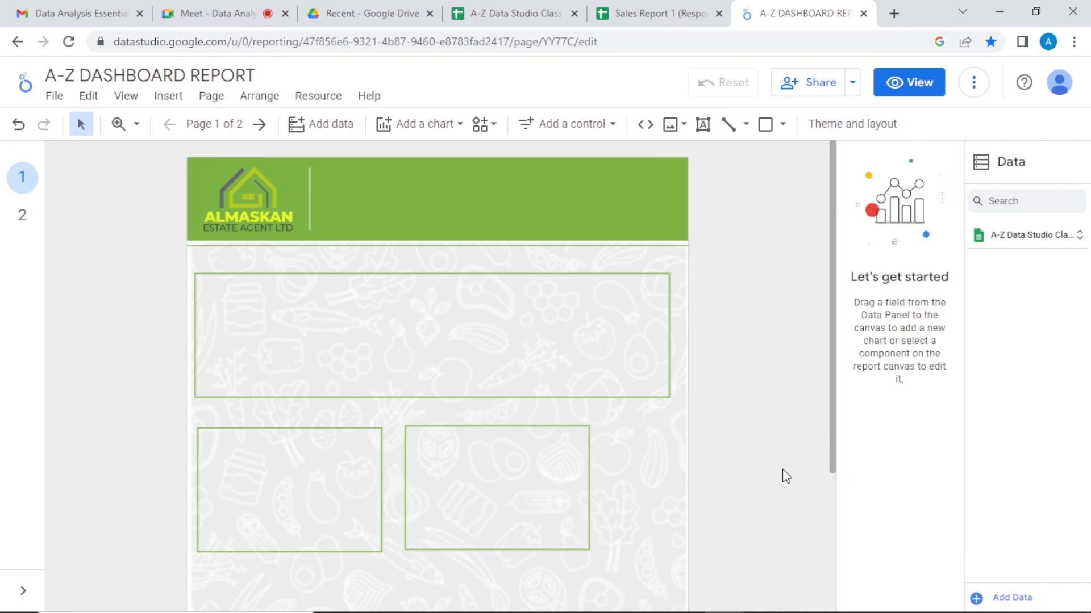